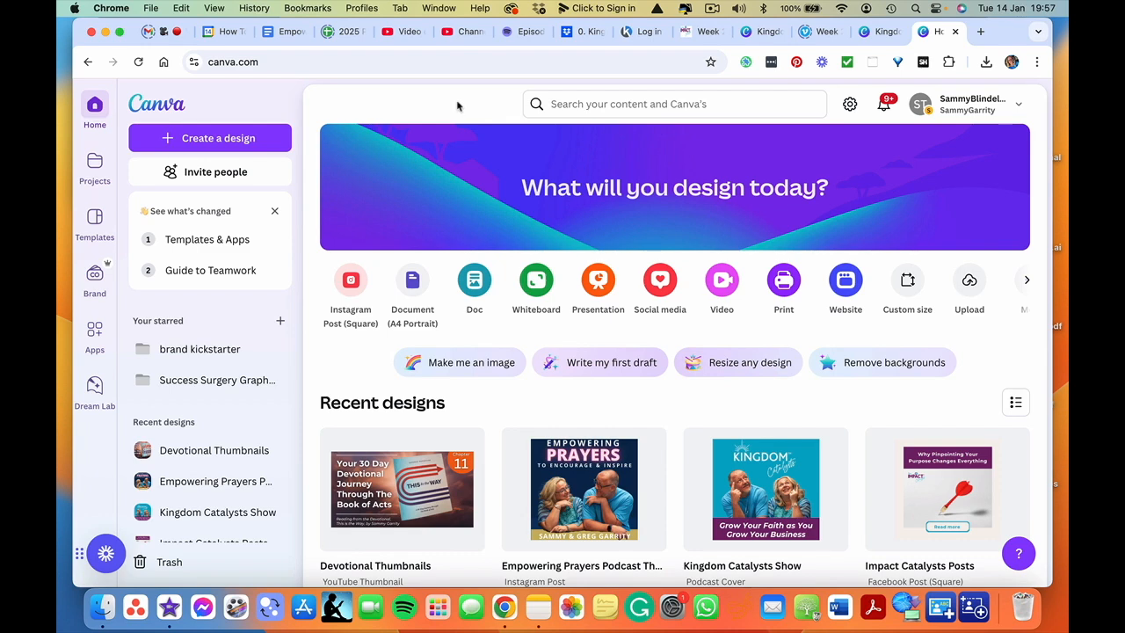
- Browse the recent designs on the home page, then open the Kingdom Catalysts Worksheets design and look through its pages
{"action": "left_click", "coordinate": [267, 62]}
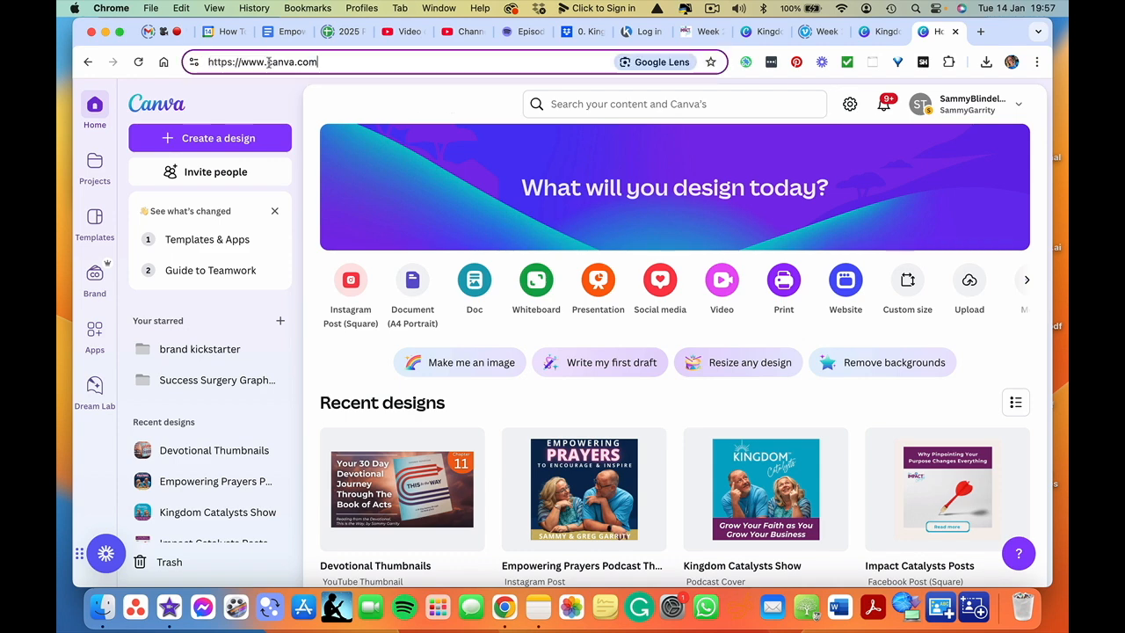
{"action": "left_click", "coordinate": [299, 94]}
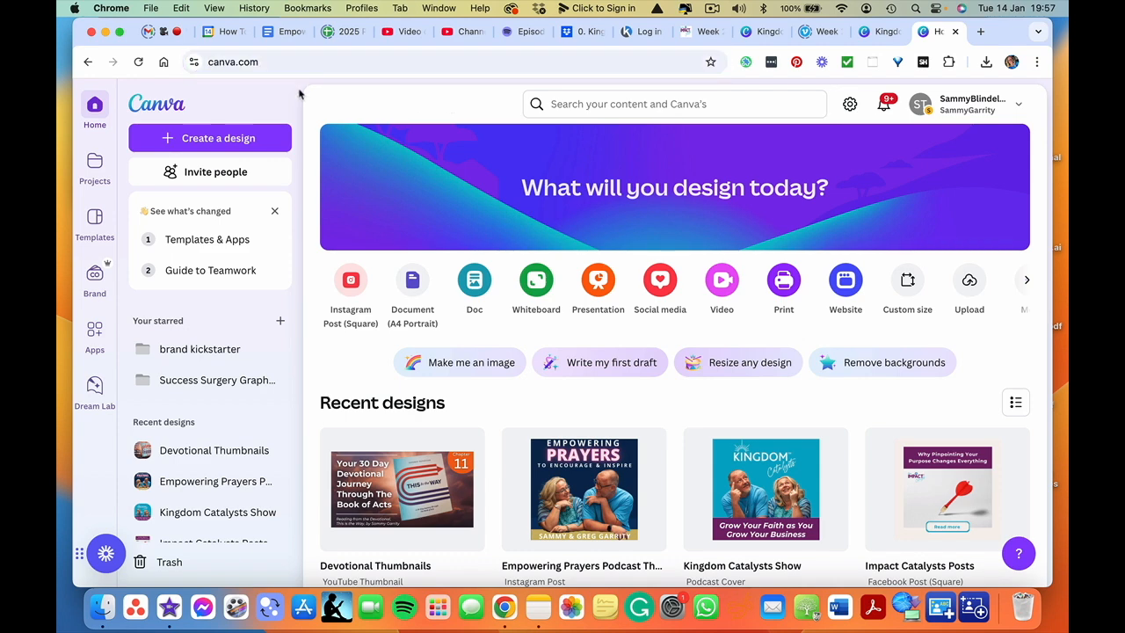
{"action": "scroll", "coordinate": [429, 440], "scroll_direction": "down", "scroll_amount": 7}
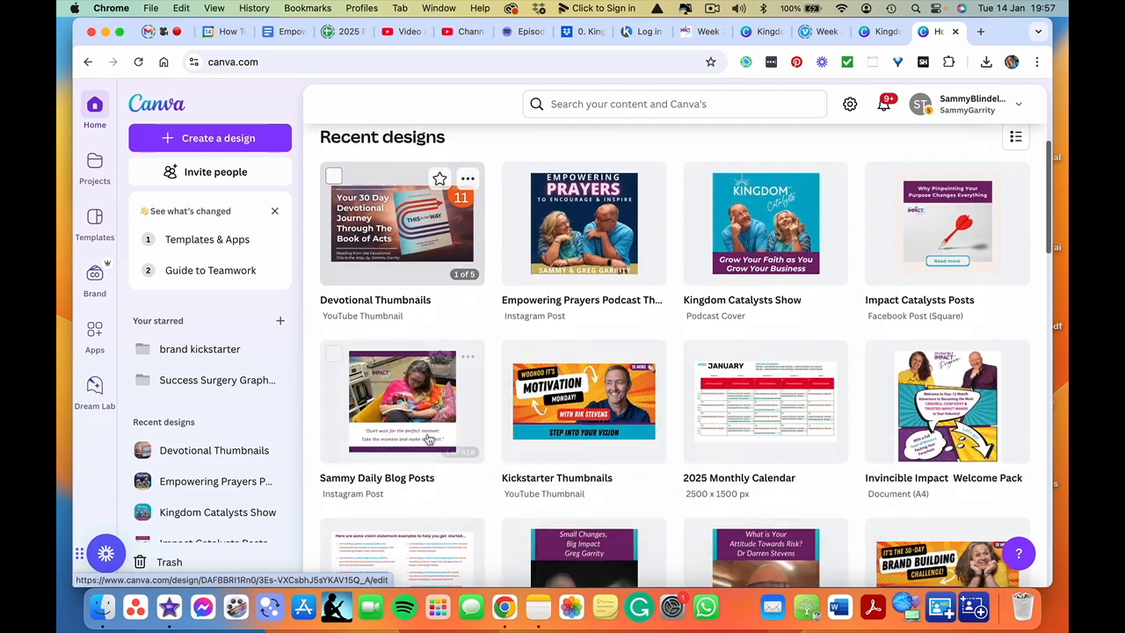
{"action": "scroll", "coordinate": [429, 439], "scroll_direction": "down", "scroll_amount": 3}
{"action": "scroll", "coordinate": [429, 440], "scroll_direction": "up", "scroll_amount": 10}
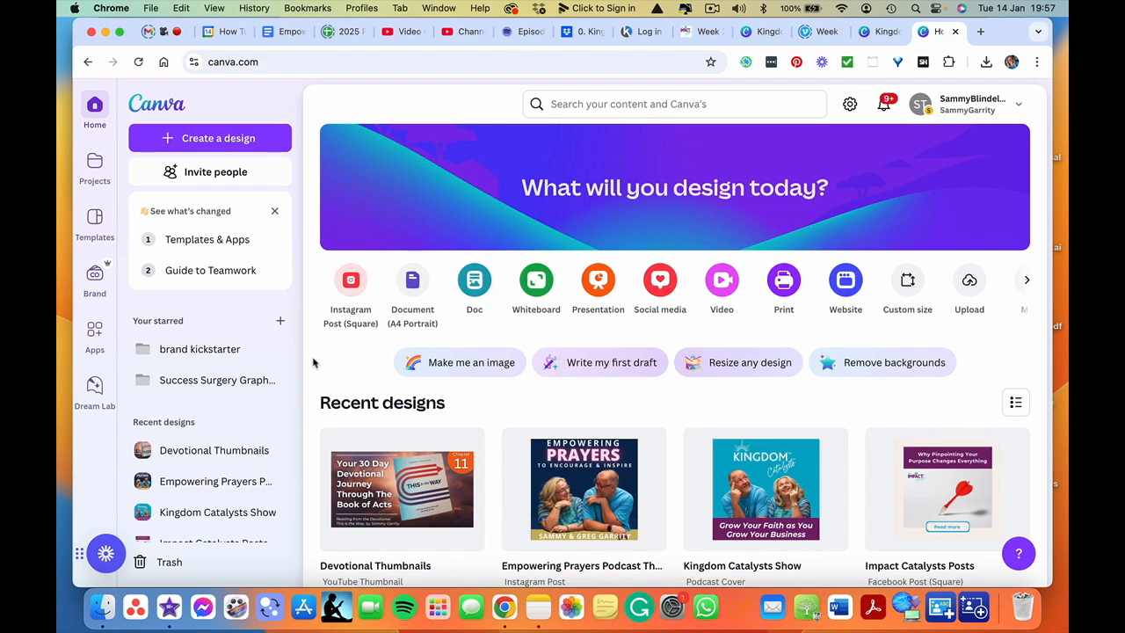
{"action": "scroll", "coordinate": [352, 455], "scroll_direction": "down", "scroll_amount": 5}
{"action": "scroll", "coordinate": [359, 487], "scroll_direction": "down", "scroll_amount": 3}
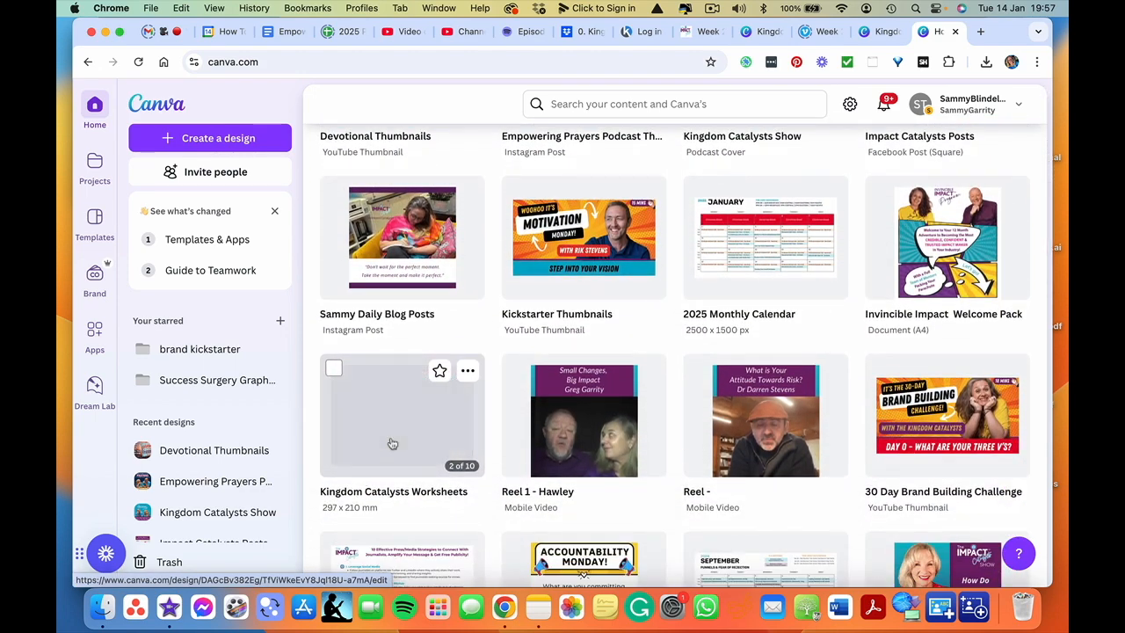
{"action": "left_click", "coordinate": [392, 443]}
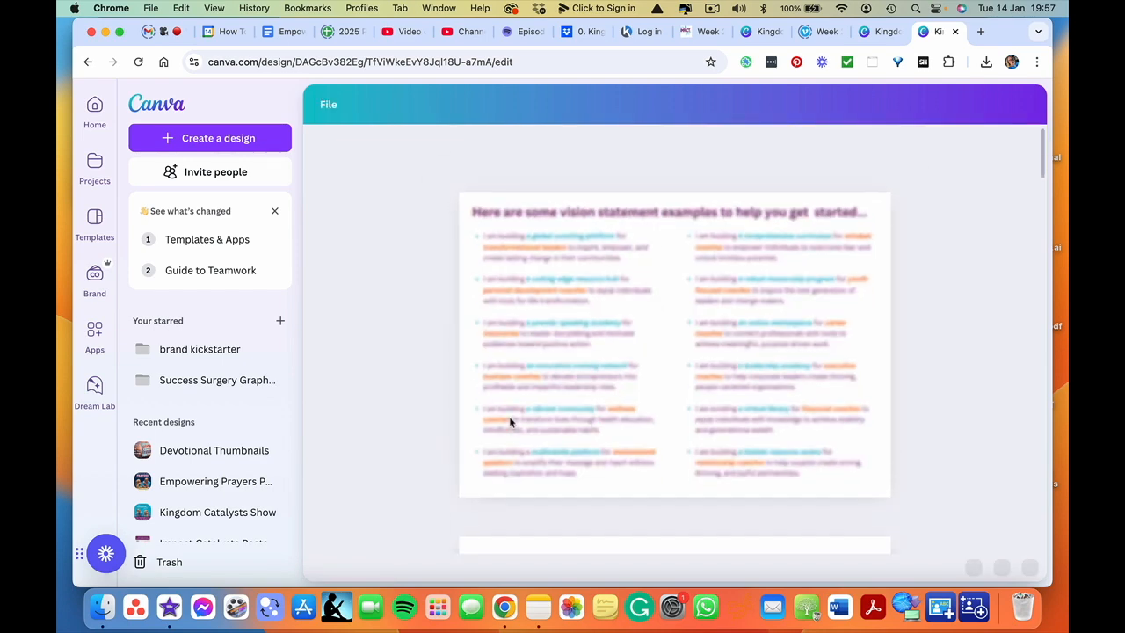
{"action": "scroll", "coordinate": [510, 422], "scroll_direction": "down", "scroll_amount": 15}
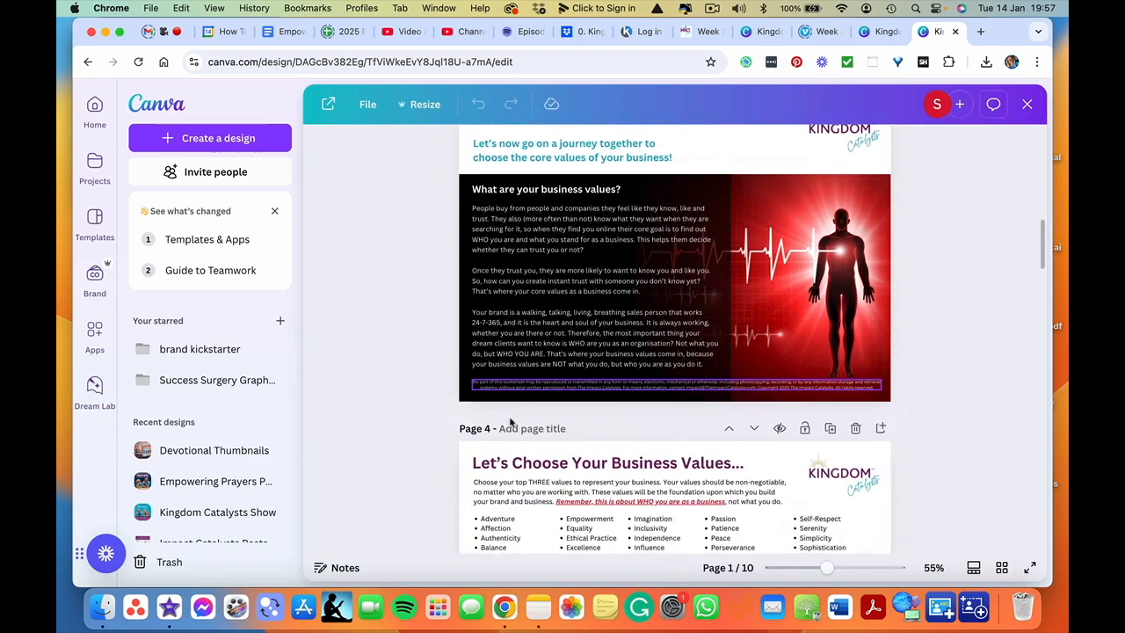
{"action": "scroll", "coordinate": [509, 422], "scroll_direction": "down", "scroll_amount": 12}
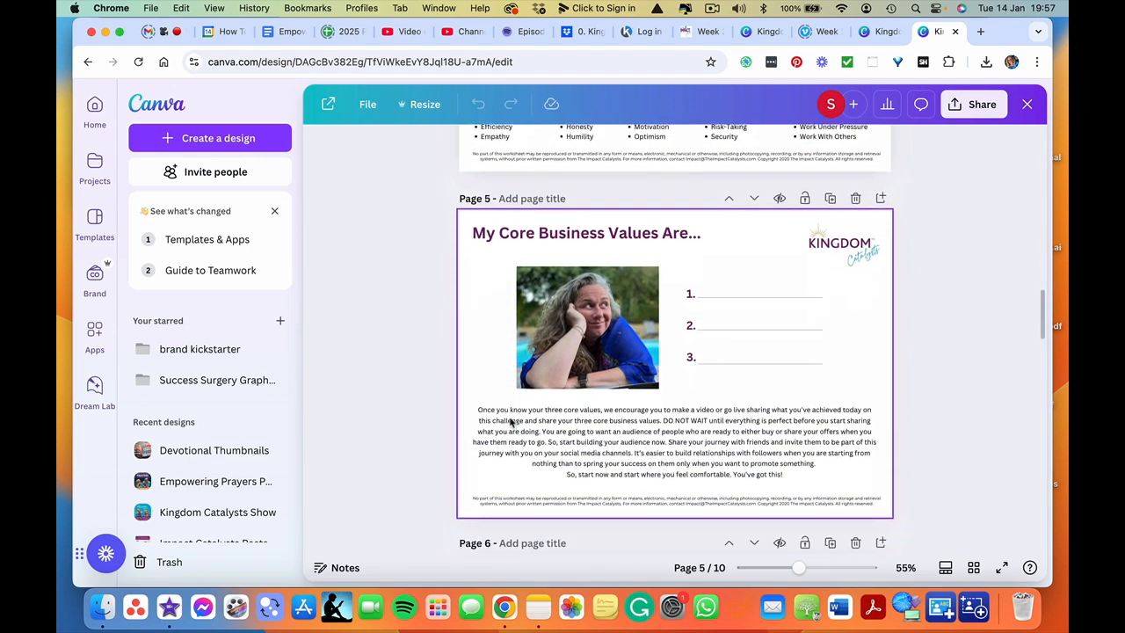
- Return to the home page, open the Empowering Prayers podcast design and look through its first pages
{"action": "left_click", "coordinate": [97, 109]}
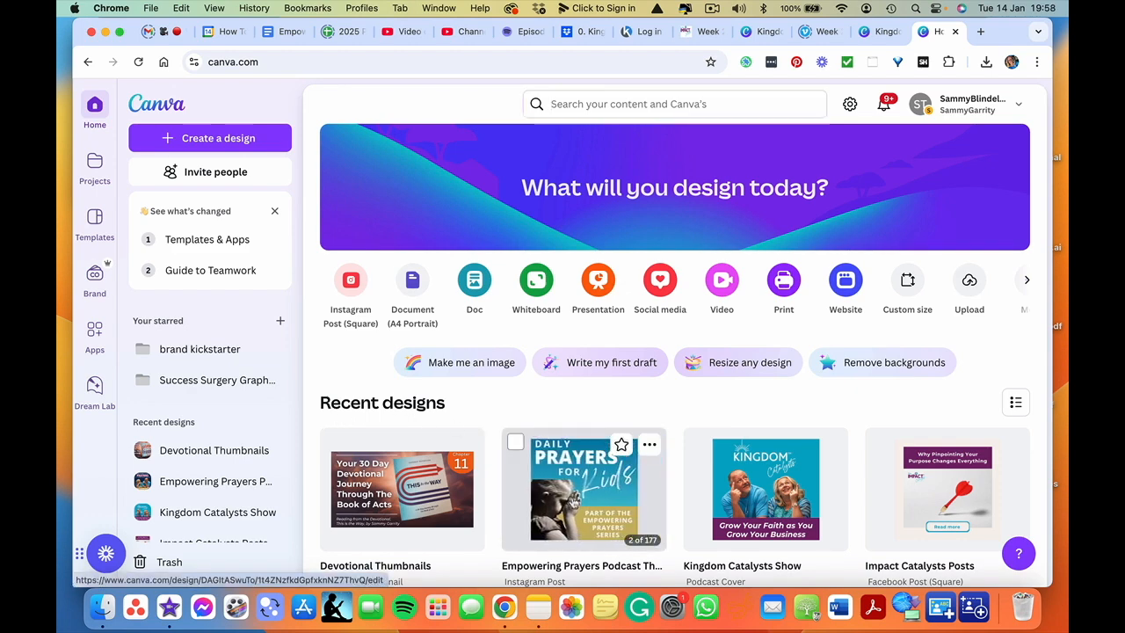
{"action": "left_click", "coordinate": [573, 502]}
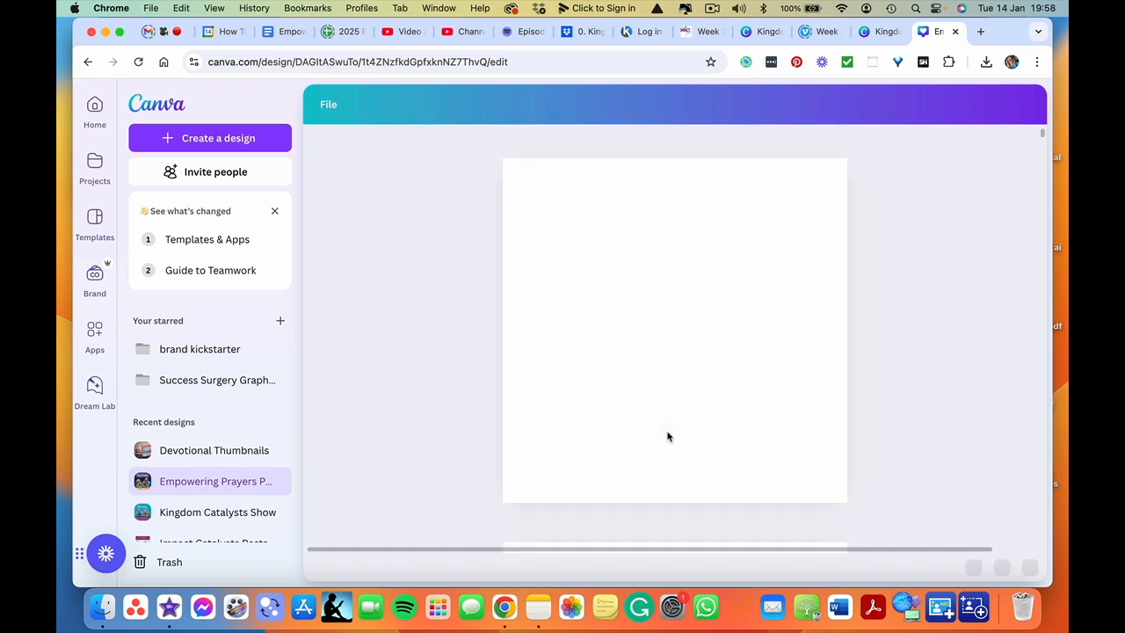
{"action": "scroll", "coordinate": [654, 455], "scroll_direction": "down", "scroll_amount": 10}
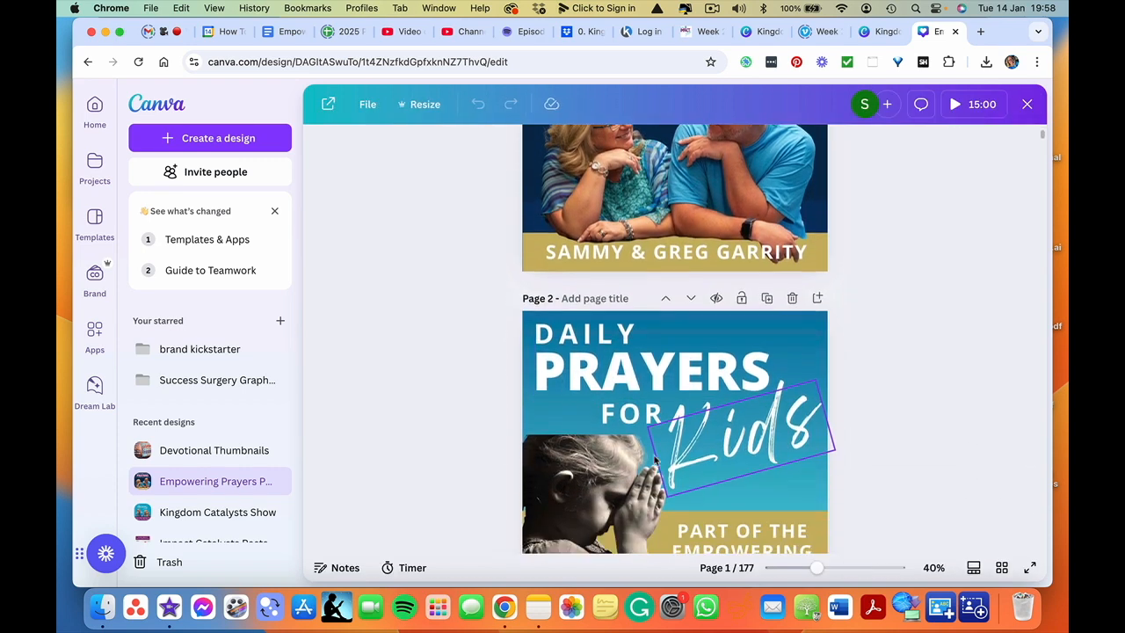
{"action": "scroll", "coordinate": [654, 459], "scroll_direction": "down", "scroll_amount": 12}
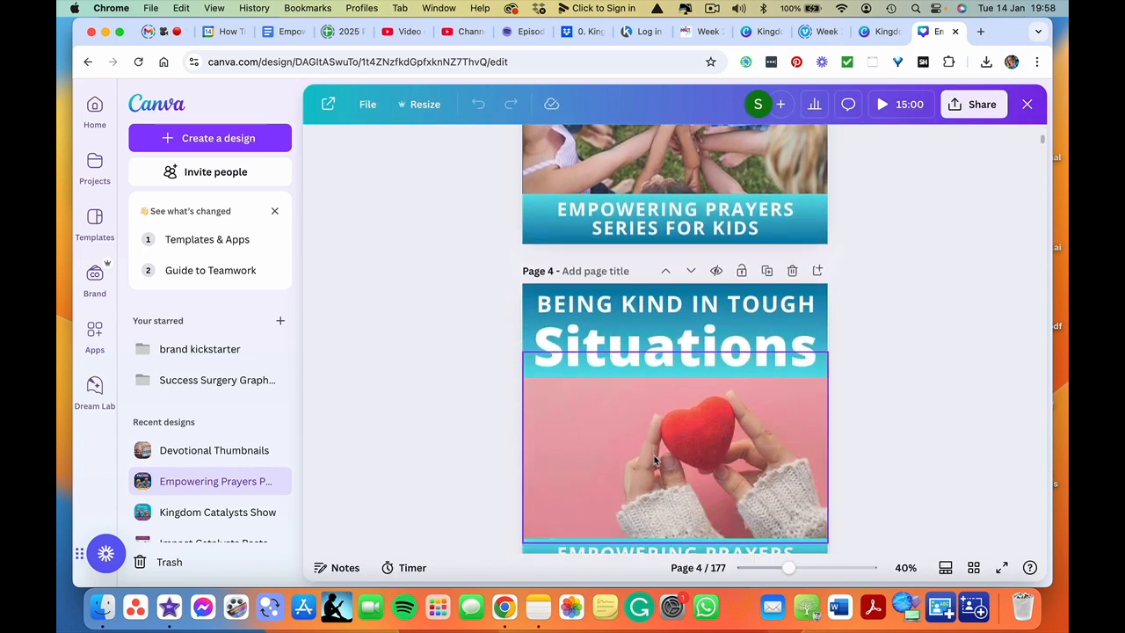
- Reopen the Kingdom Catalysts Worksheets design at page 10 and move the three brand value text blocks to the page's upper centre
{"action": "left_click", "coordinate": [95, 105]}
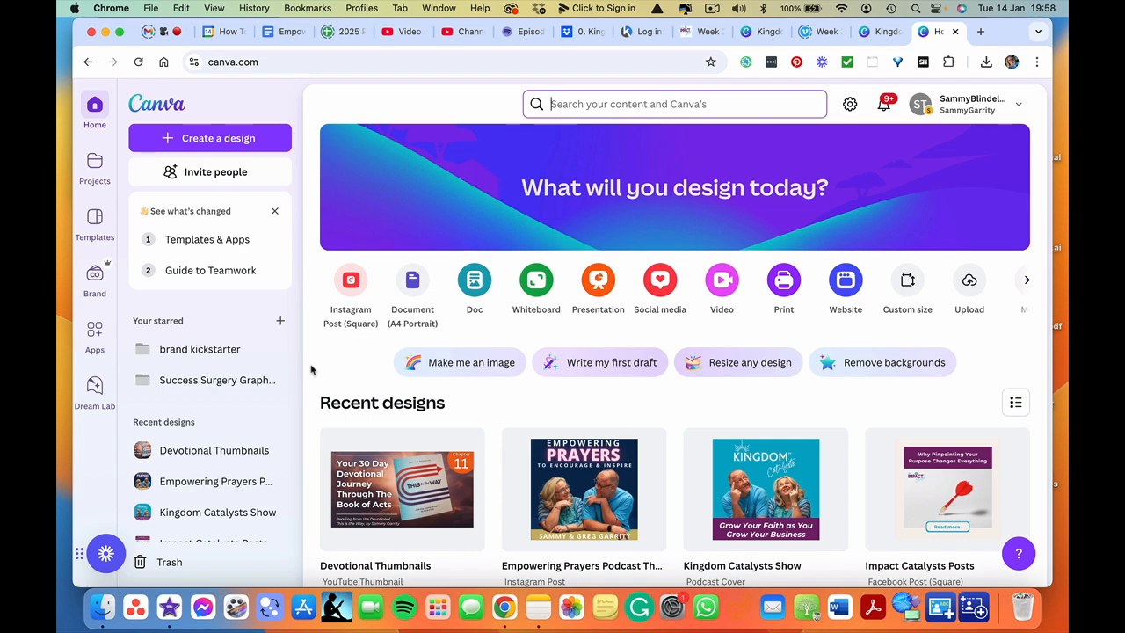
{"action": "scroll", "coordinate": [331, 394], "scroll_direction": "down", "scroll_amount": 5}
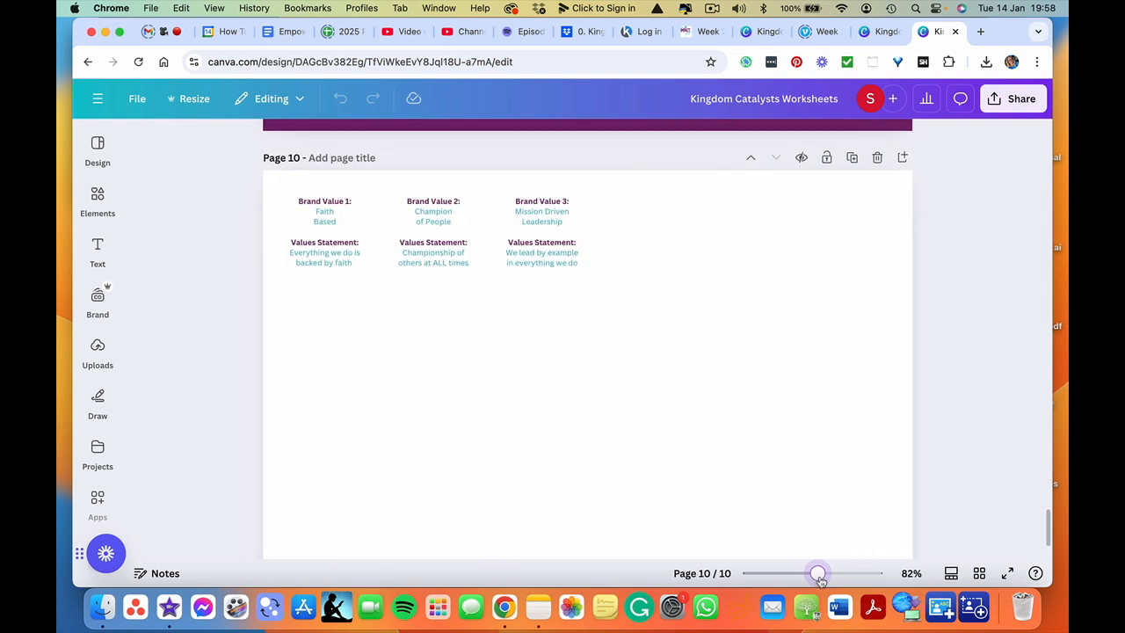
{"action": "left_click_drag", "start_coordinate": [818, 573], "coordinate": [827, 574]}
{"action": "left_click_drag", "start_coordinate": [588, 296], "coordinate": [457, 180]}
{"action": "left_click", "coordinate": [317, 254]}
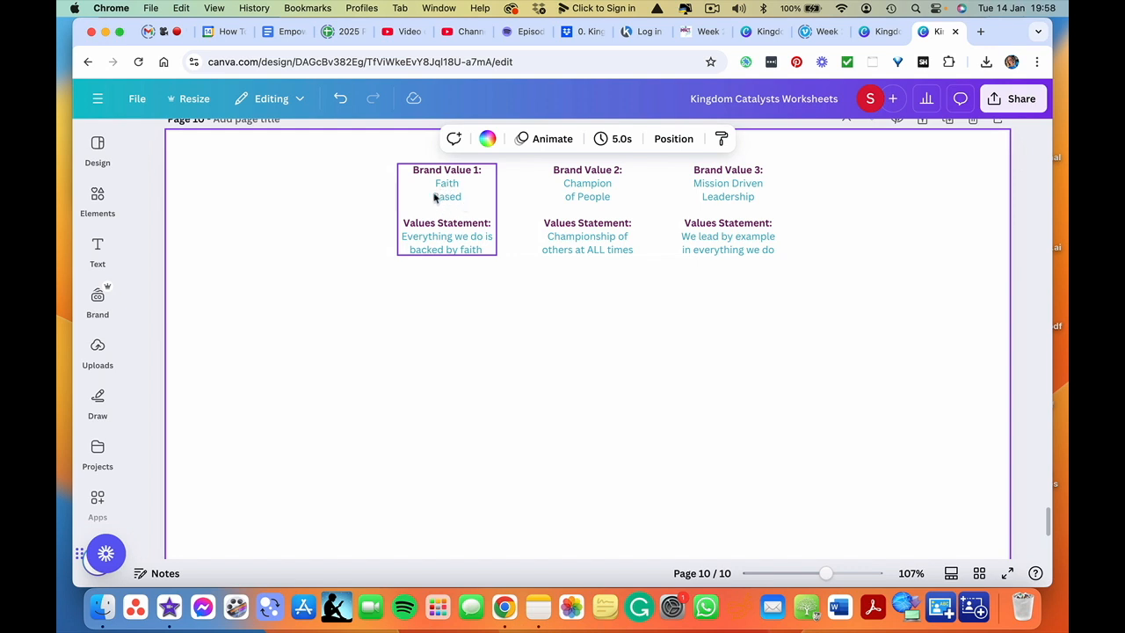
- Review the three brand value blocks and their values statements on page 10 one by one
{"action": "left_click", "coordinate": [567, 186]}
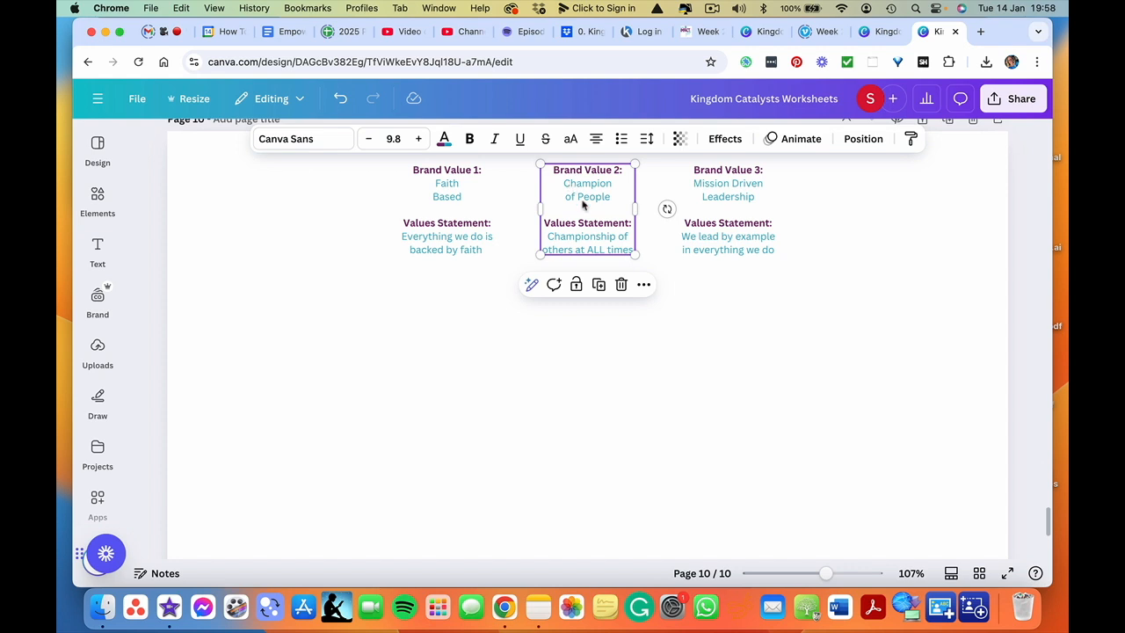
{"action": "left_click", "coordinate": [721, 192]}
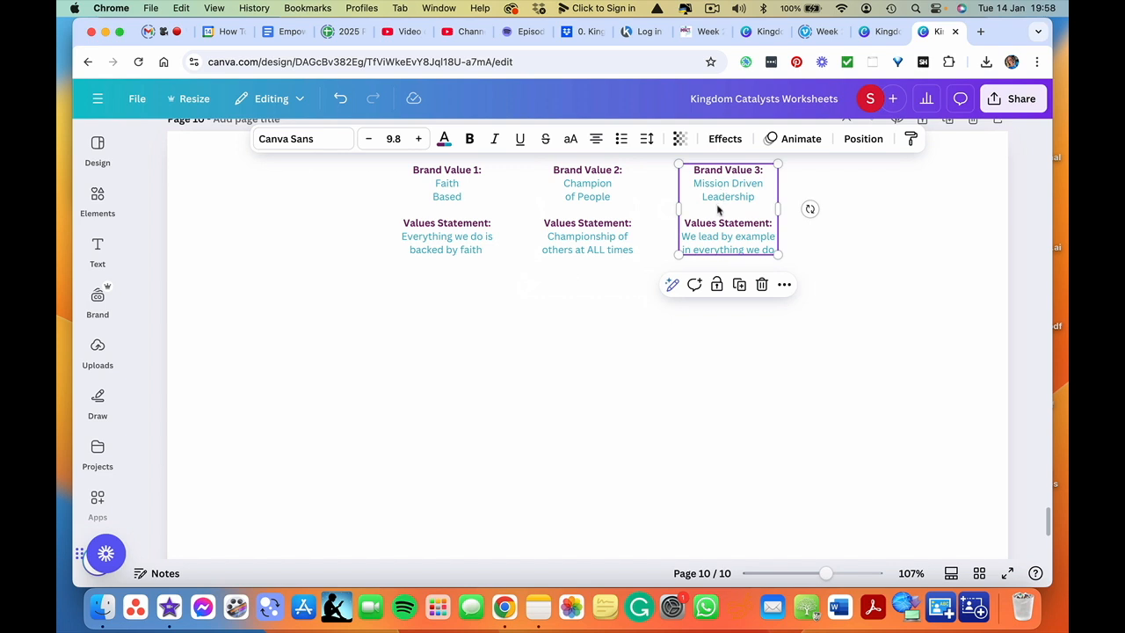
{"action": "left_click", "coordinate": [810, 182]}
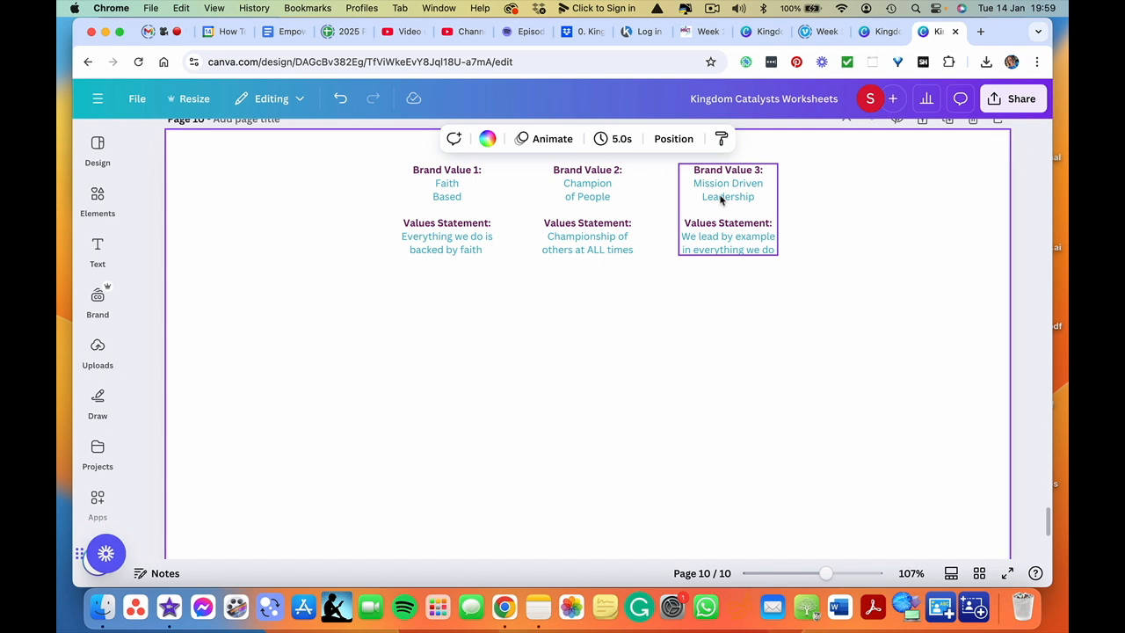
{"action": "left_click", "coordinate": [434, 252]}
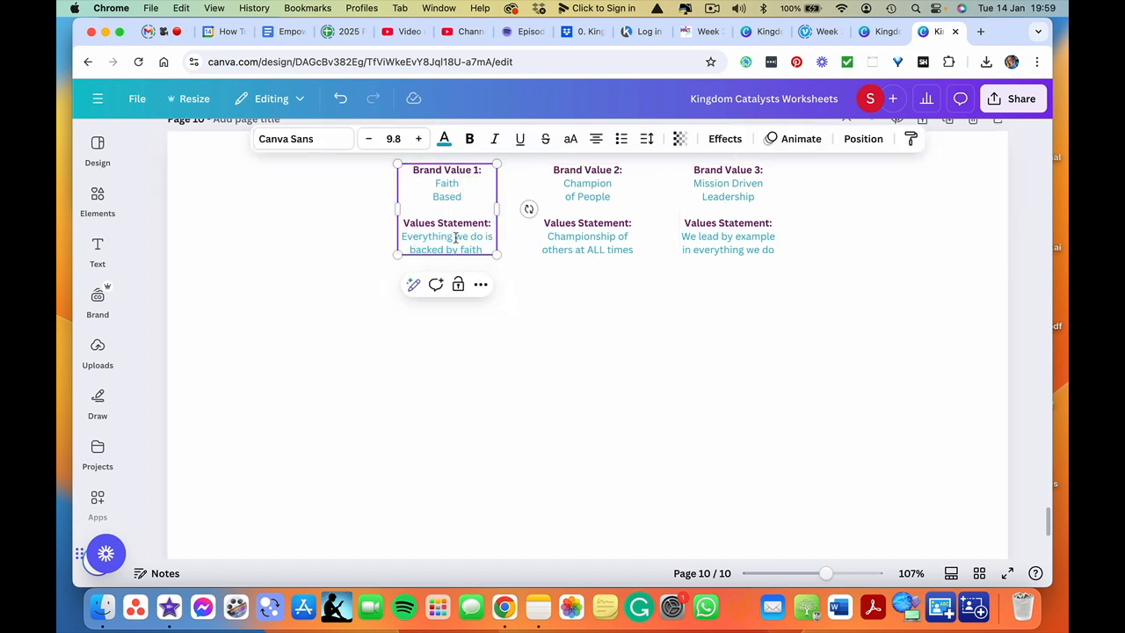
- Reword the values statement under Brand Value 2 to read "We are champions of others at ALL times"
{"action": "left_click", "coordinate": [544, 237]}
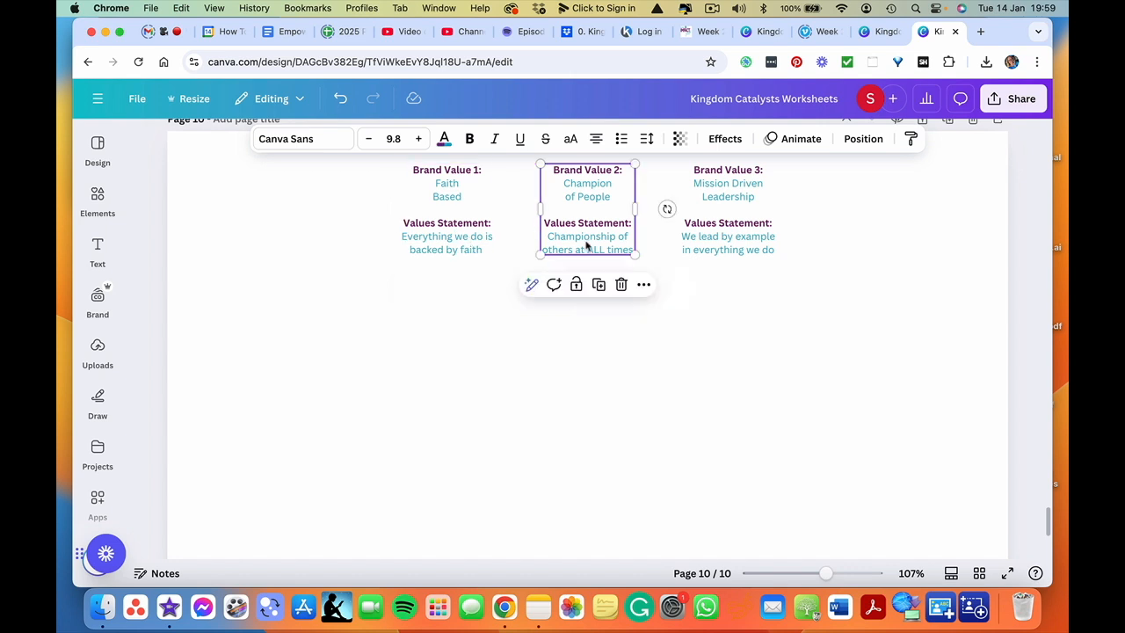
{"action": "type", "text": "we"}
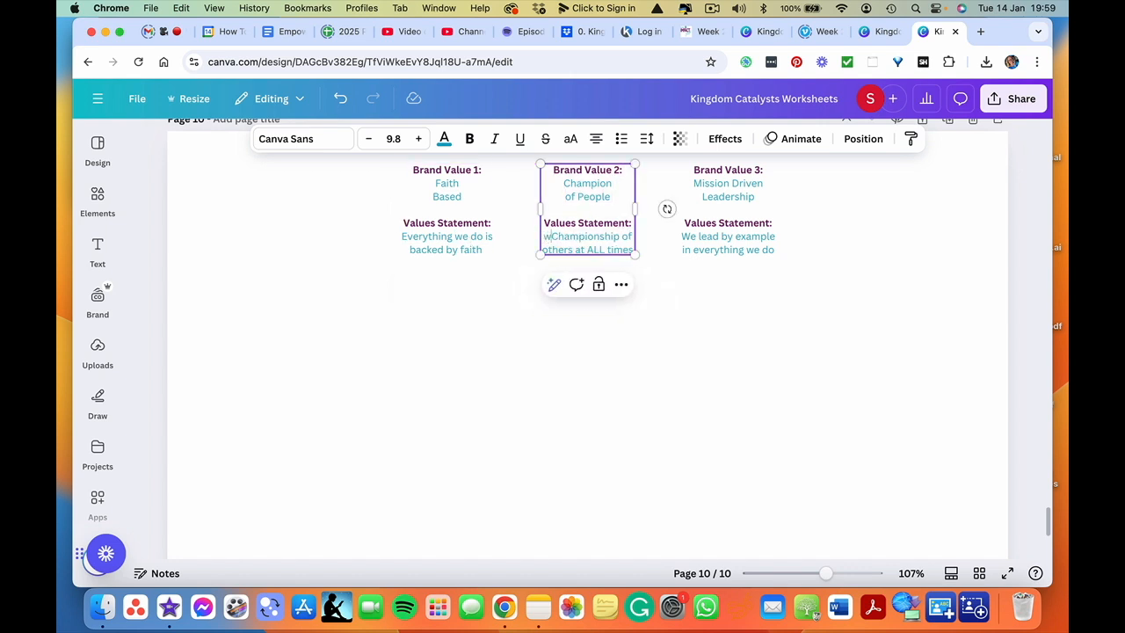
{"action": "key", "text": "BackSpace"}
{"action": "key", "text": "BackSpace"}
{"action": "key", "text": "BackSpace"}
{"action": "type", "text": "We "}
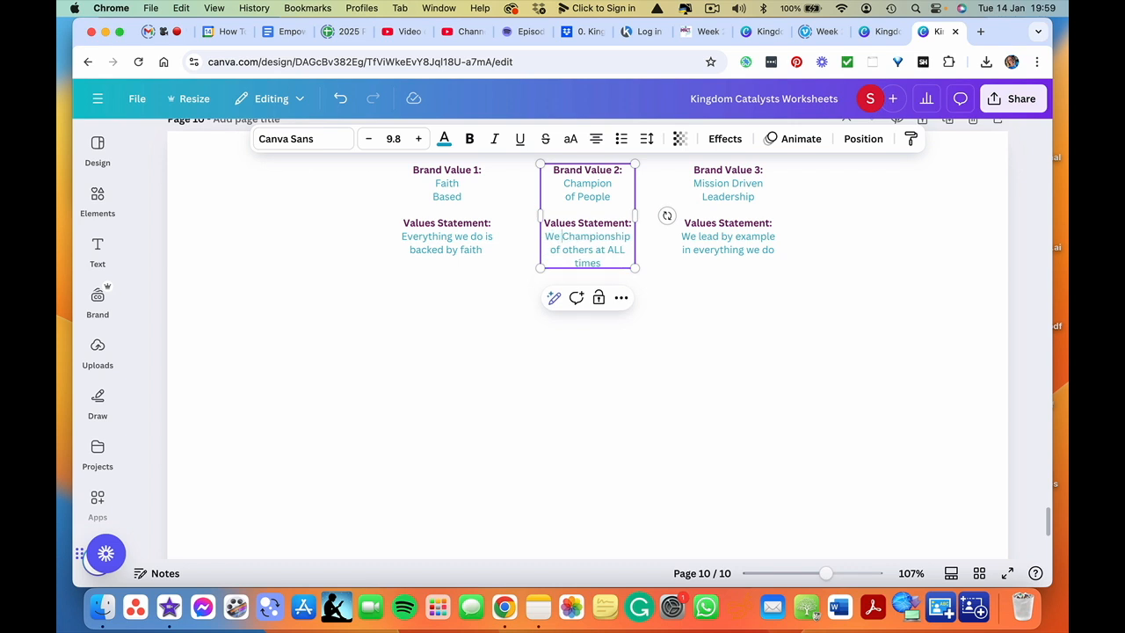
{"action": "type", "text": "are"}
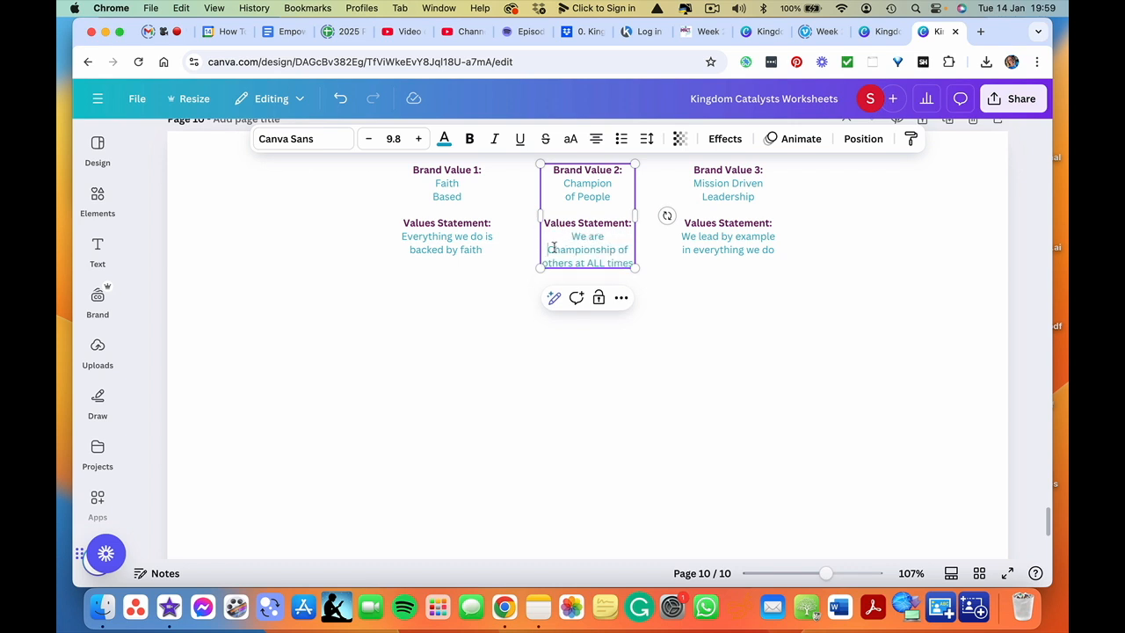
{"action": "key", "text": "BackSpace"}
{"action": "type", "text": "c"}
{"action": "left_click_drag", "start_coordinate": [616, 252], "coordinate": [593, 253]}
{"action": "type", "text": "s"}
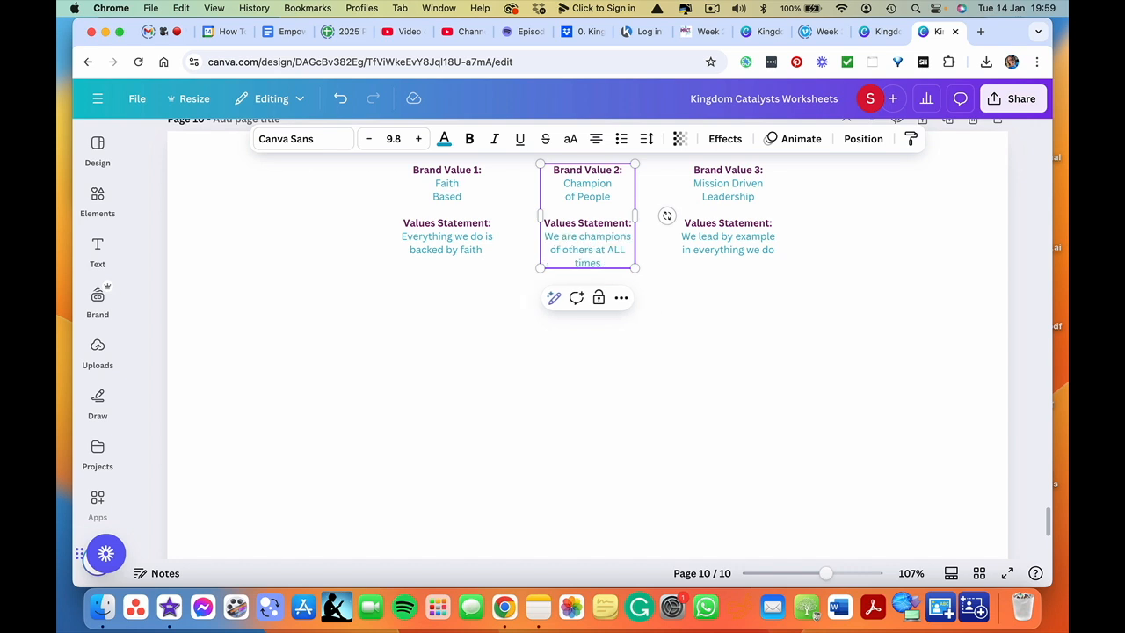
- Widen the Brand Value 2 text box slightly so that its values statement fits on two lines
{"action": "left_click_drag", "start_coordinate": [636, 215], "coordinate": [650, 218]}
{"action": "left_click", "coordinate": [696, 280]}
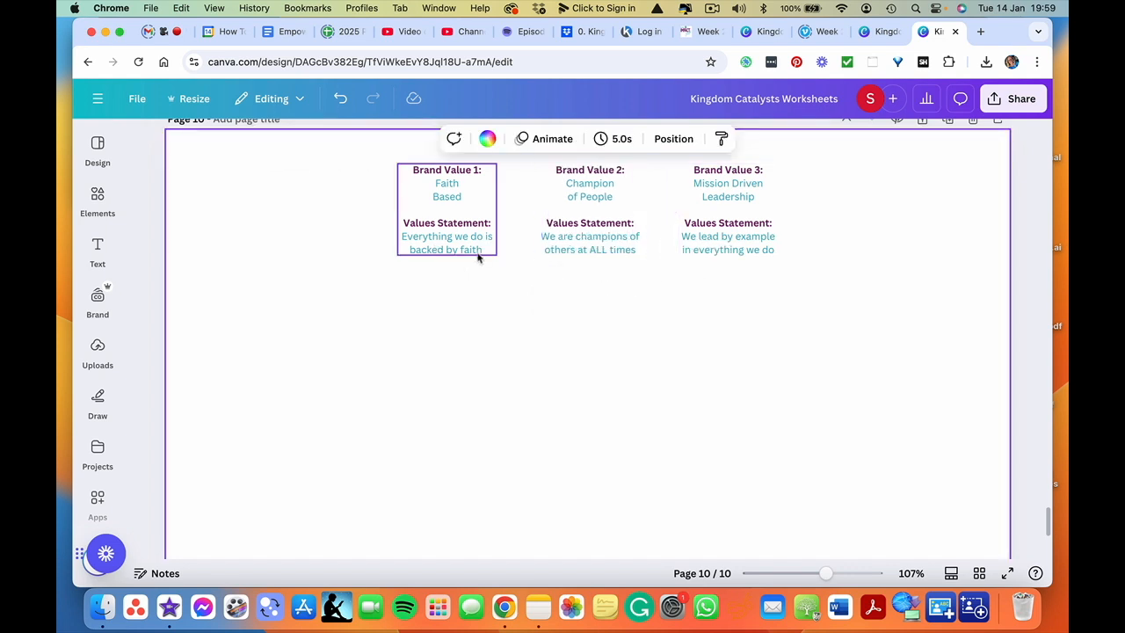
{"action": "scroll", "coordinate": [294, 358], "scroll_direction": "down", "scroll_amount": 1}
{"action": "scroll", "coordinate": [293, 357], "scroll_direction": "up", "scroll_amount": 1}
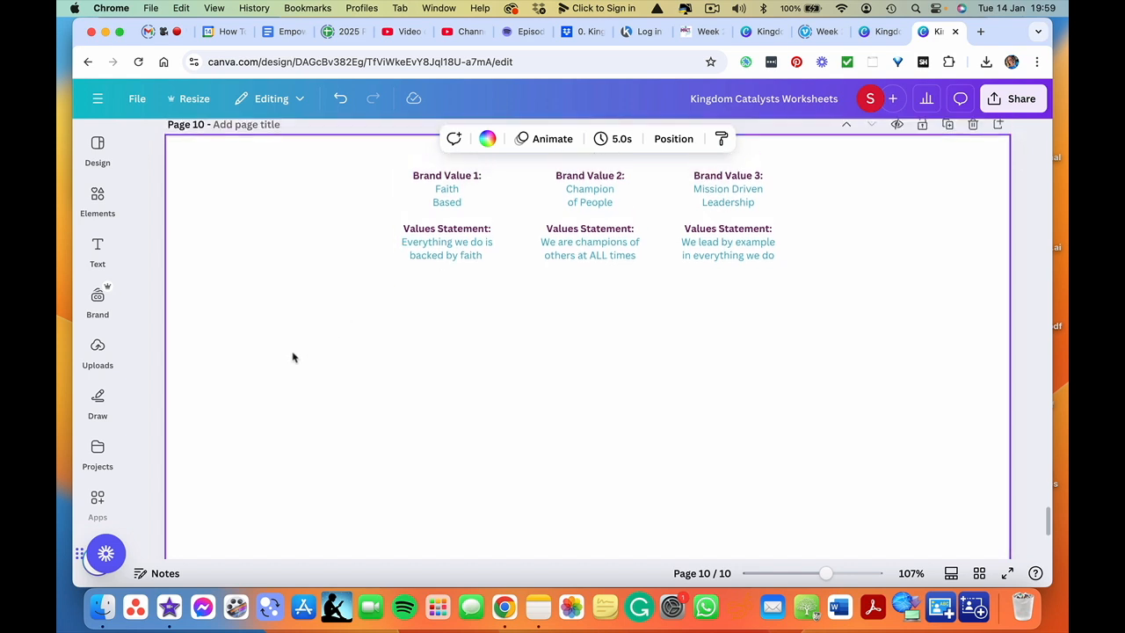
{"action": "scroll", "coordinate": [276, 351], "scroll_direction": "up", "scroll_amount": 1}
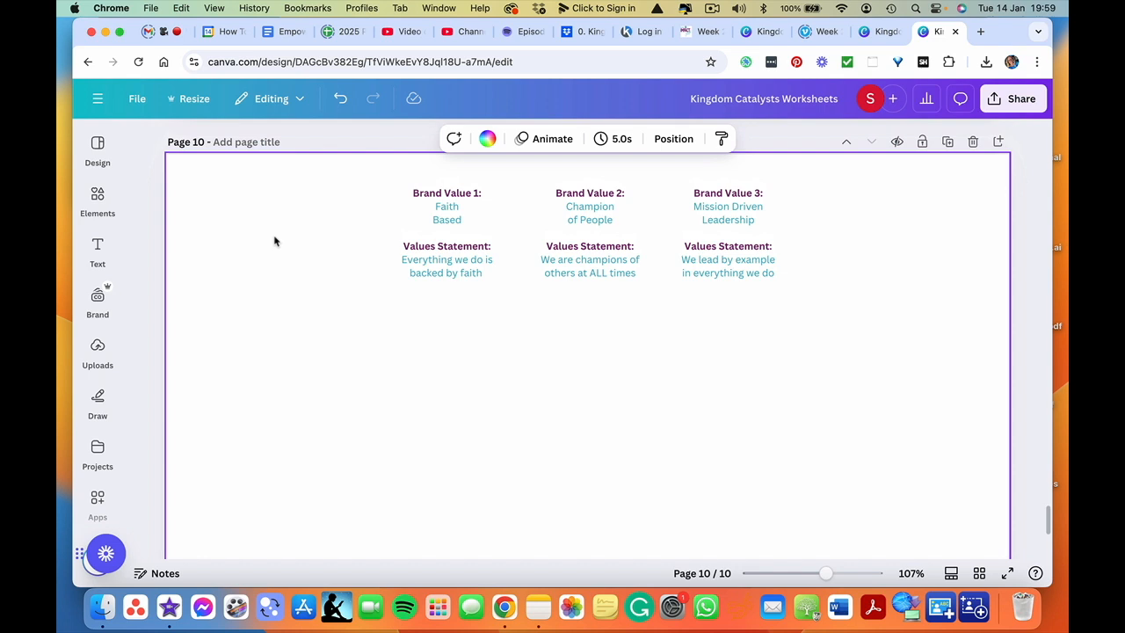
- Open the Canva home page in a new browser tab
{"action": "left_click", "coordinate": [980, 32]}
{"action": "type", "text": "can"}
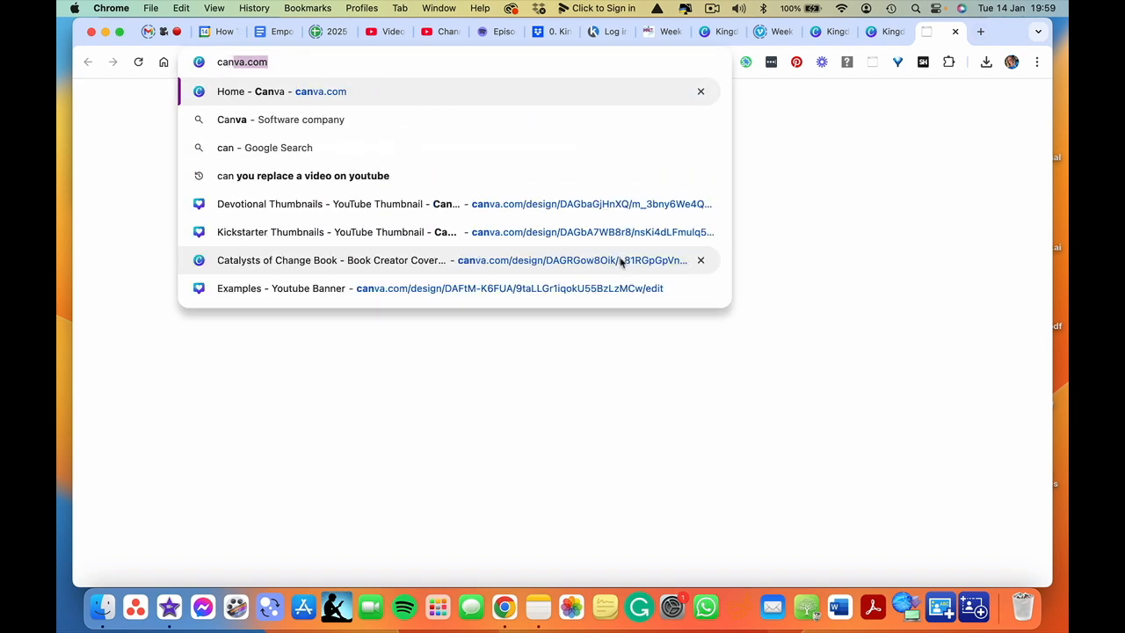
{"action": "key", "text": "Return"}
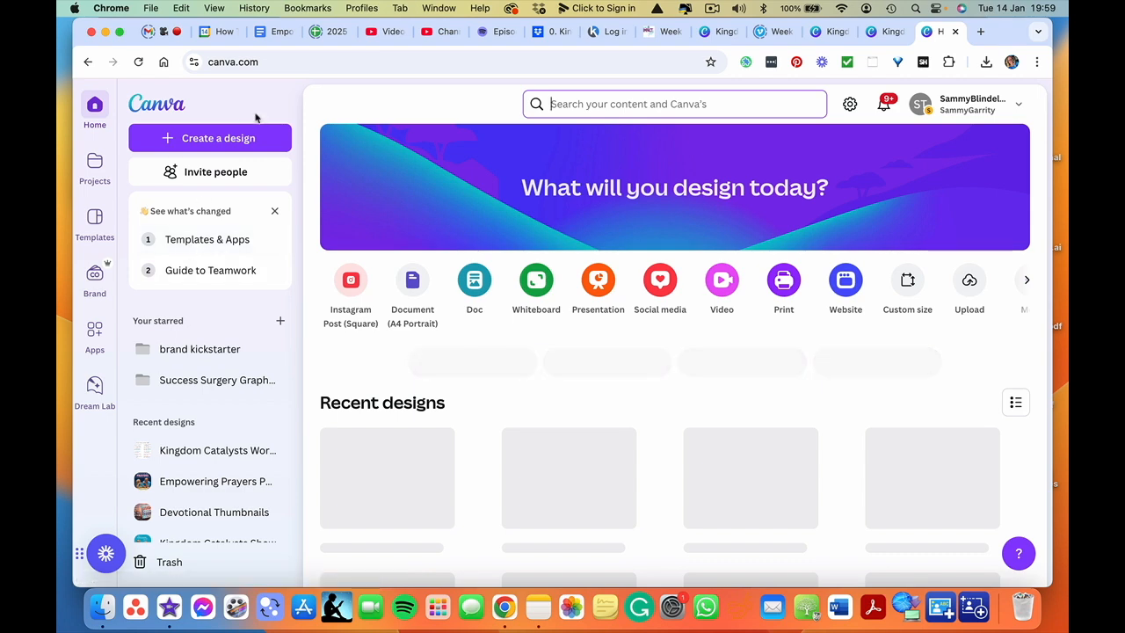
- Start creating a new design, look through the suggested formats and search the design types for "document"
{"action": "left_click", "coordinate": [209, 139]}
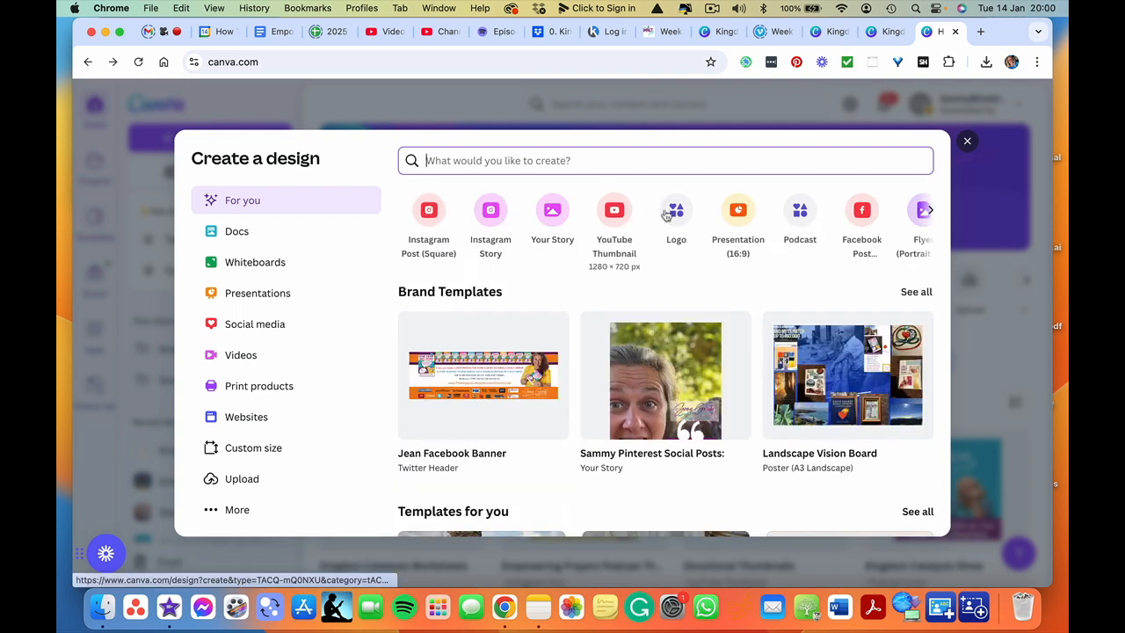
{"action": "left_click", "coordinate": [930, 211]}
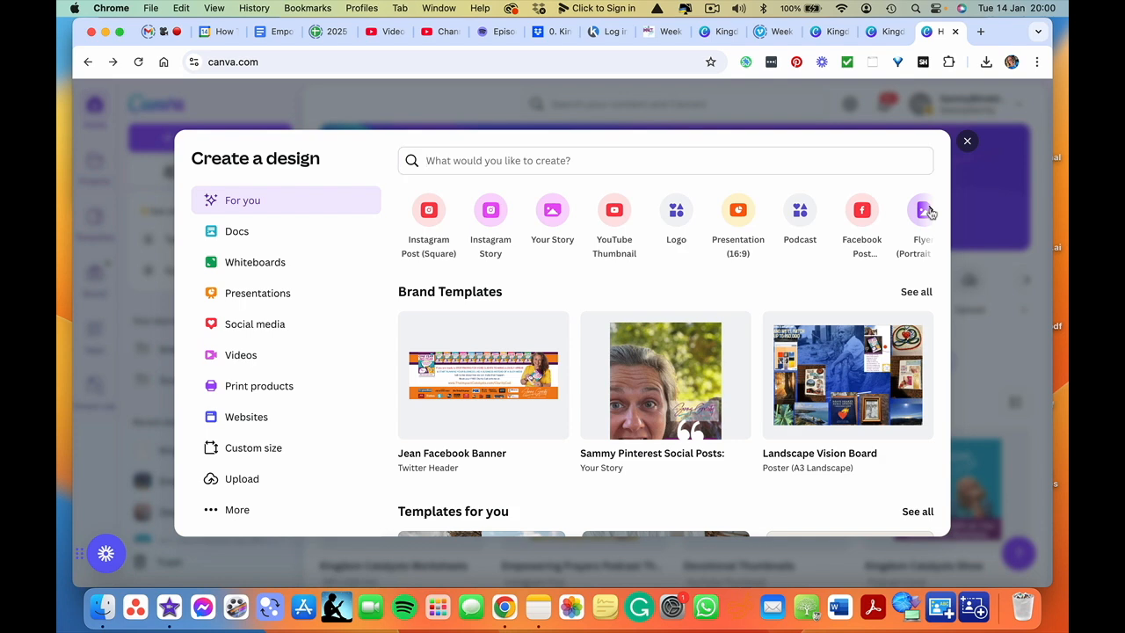
{"action": "left_click", "coordinate": [930, 211]}
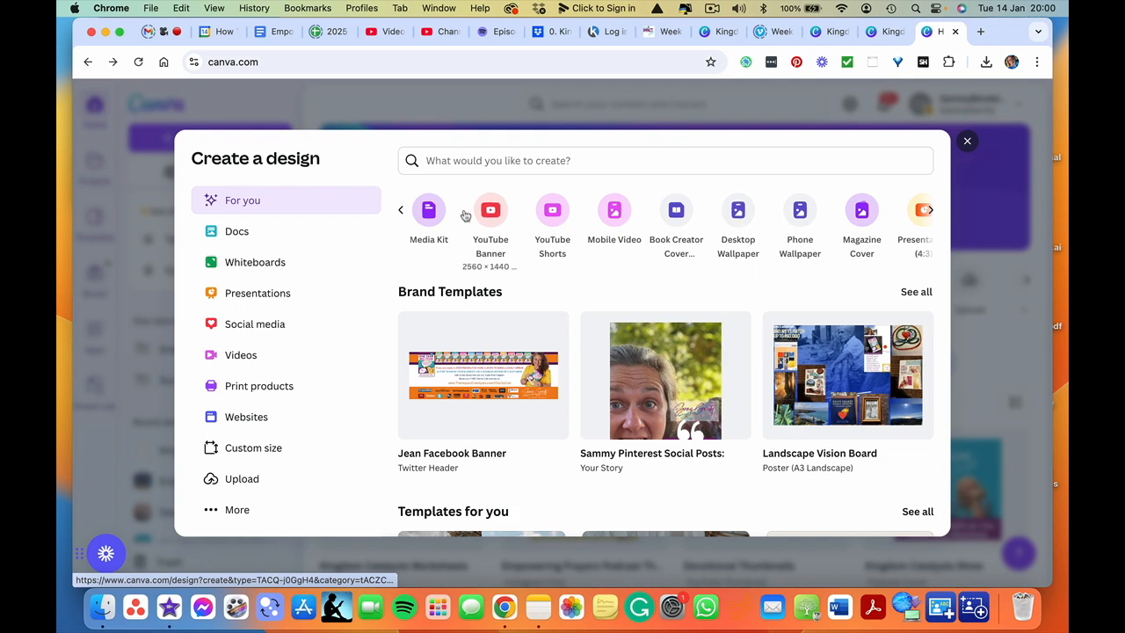
{"action": "left_click", "coordinate": [401, 212]}
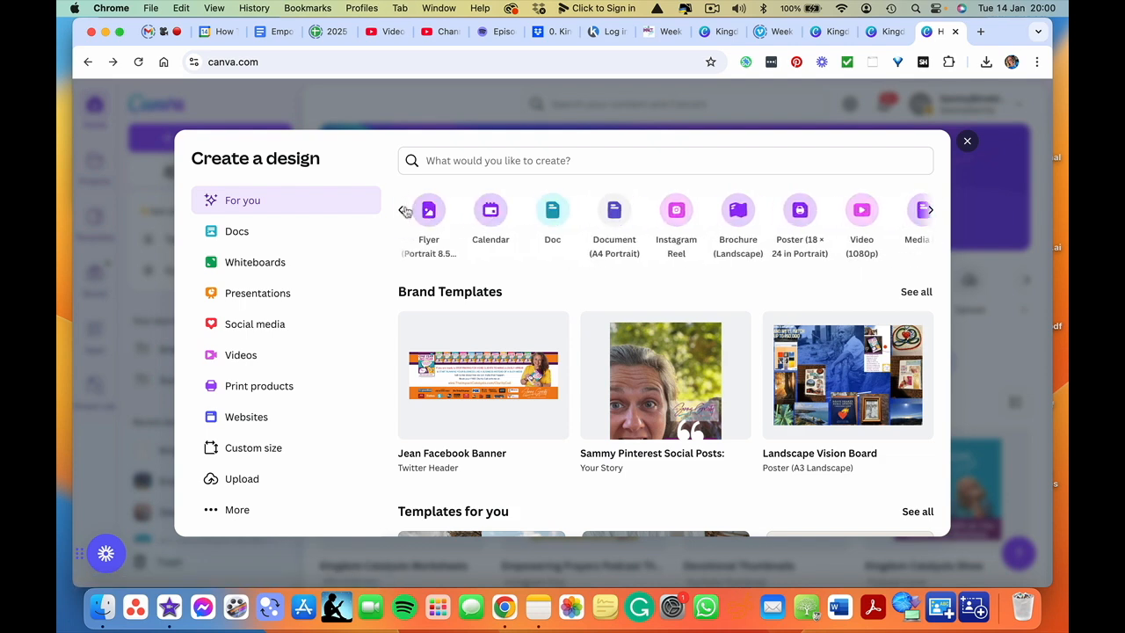
{"action": "left_click", "coordinate": [447, 160]}
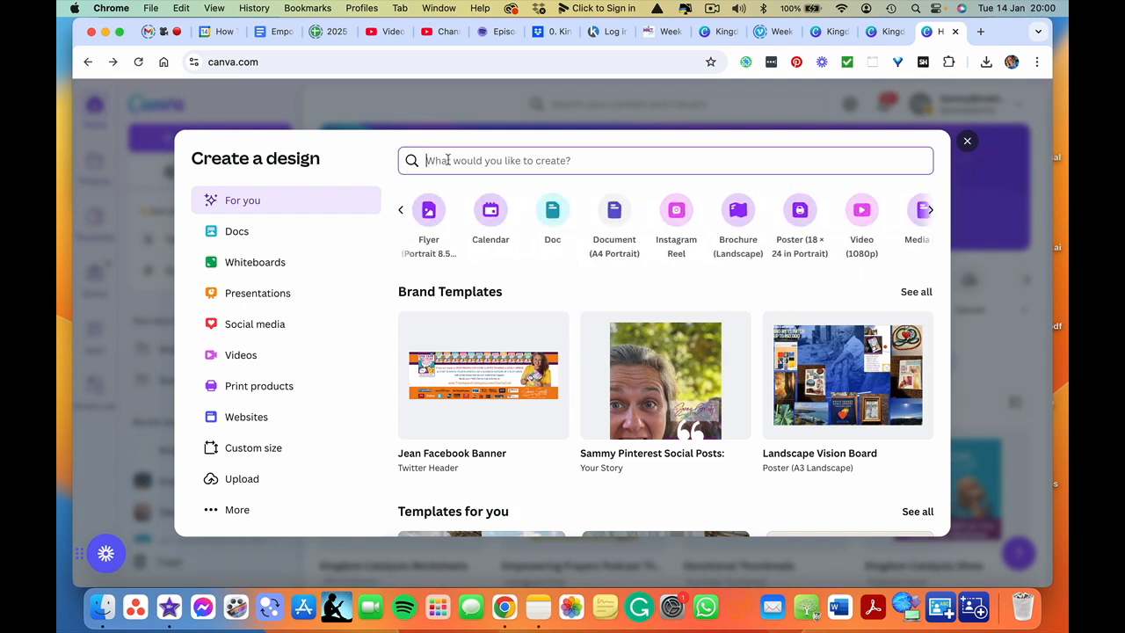
{"action": "type", "text": "document"}
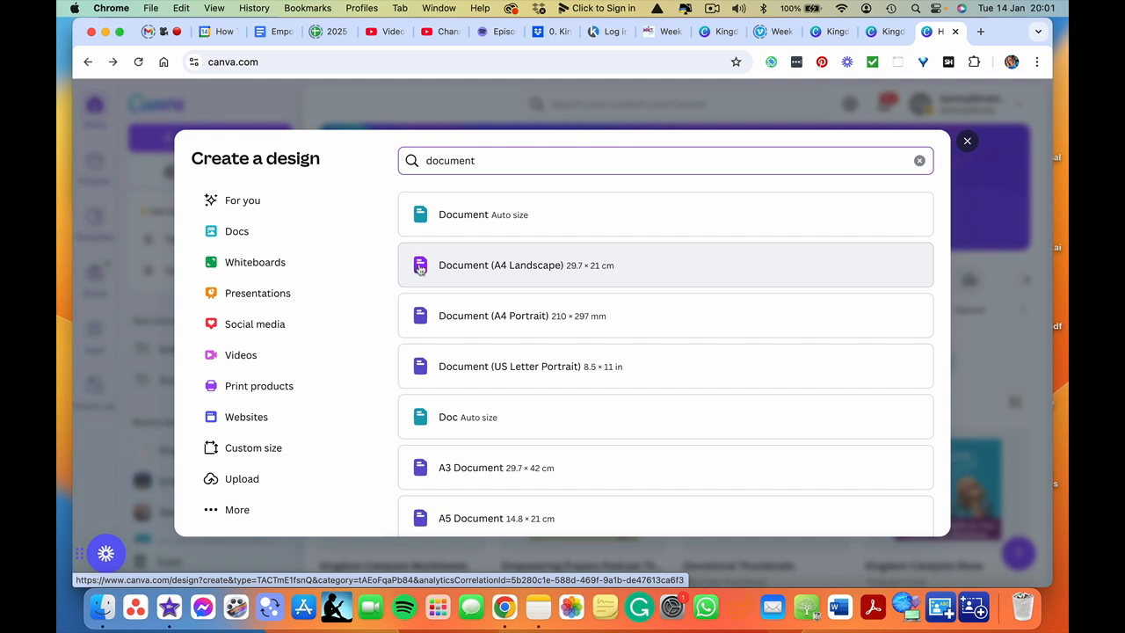
- Create a new A4 landscape document and look through the suggested templates
{"action": "left_click", "coordinate": [477, 272]}
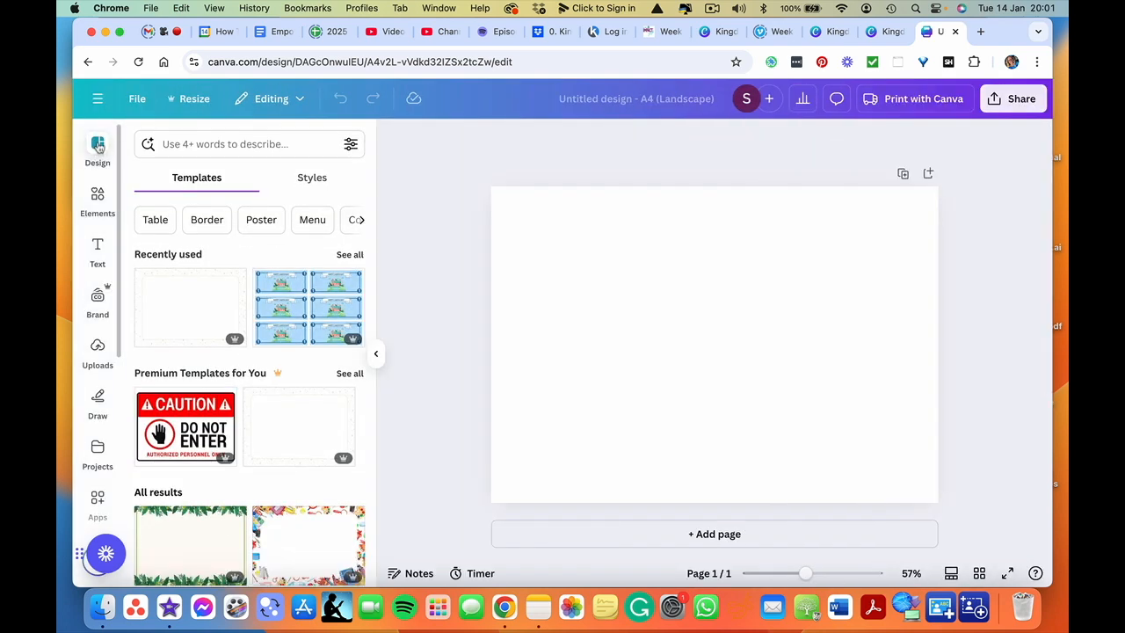
{"action": "scroll", "coordinate": [171, 316], "scroll_direction": "down", "scroll_amount": 2}
{"action": "scroll", "coordinate": [170, 318], "scroll_direction": "down", "scroll_amount": 10}
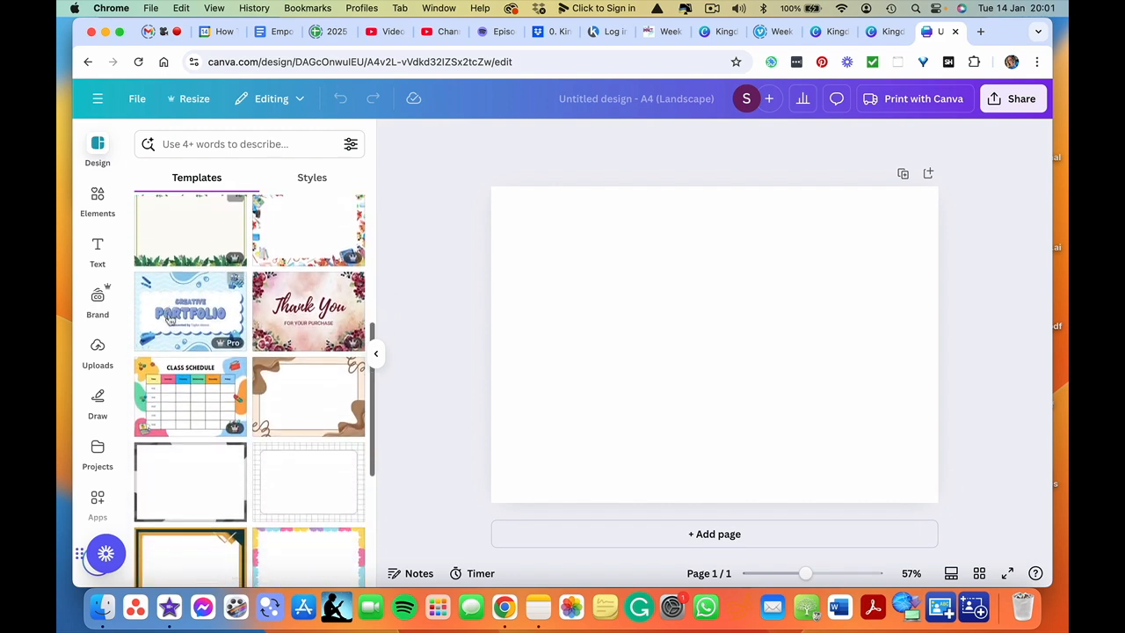
{"action": "scroll", "coordinate": [170, 319], "scroll_direction": "down", "scroll_amount": 2}
{"action": "scroll", "coordinate": [171, 319], "scroll_direction": "up", "scroll_amount": 20}
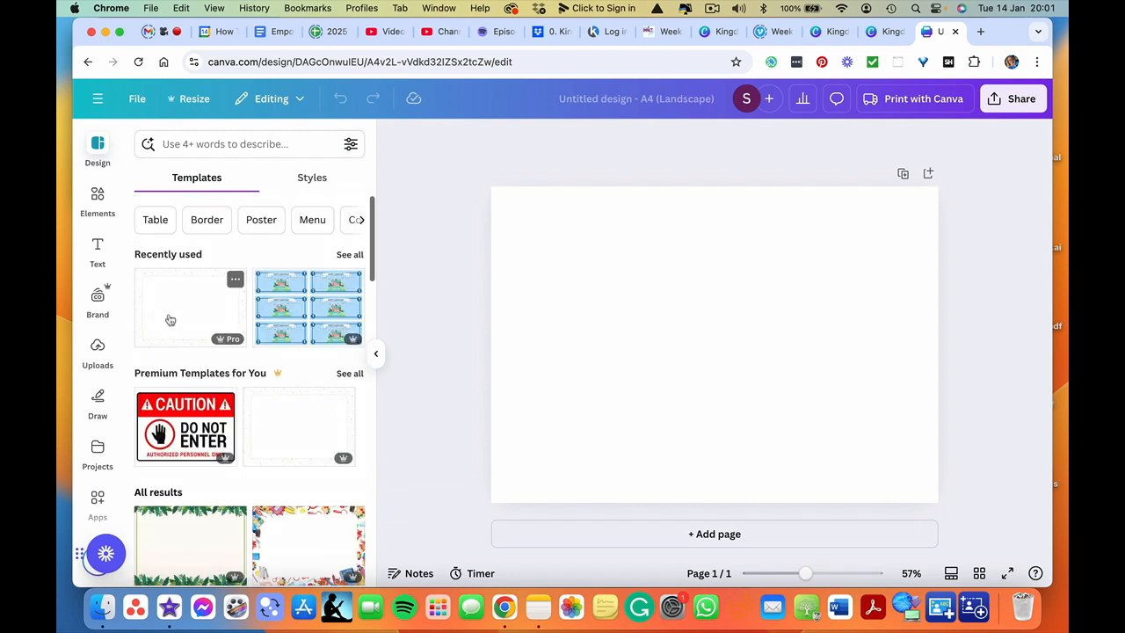
{"action": "left_click", "coordinate": [377, 354]}
- Browse the elements library and search it for "3 step infographics"
{"action": "left_click", "coordinate": [113, 207]}
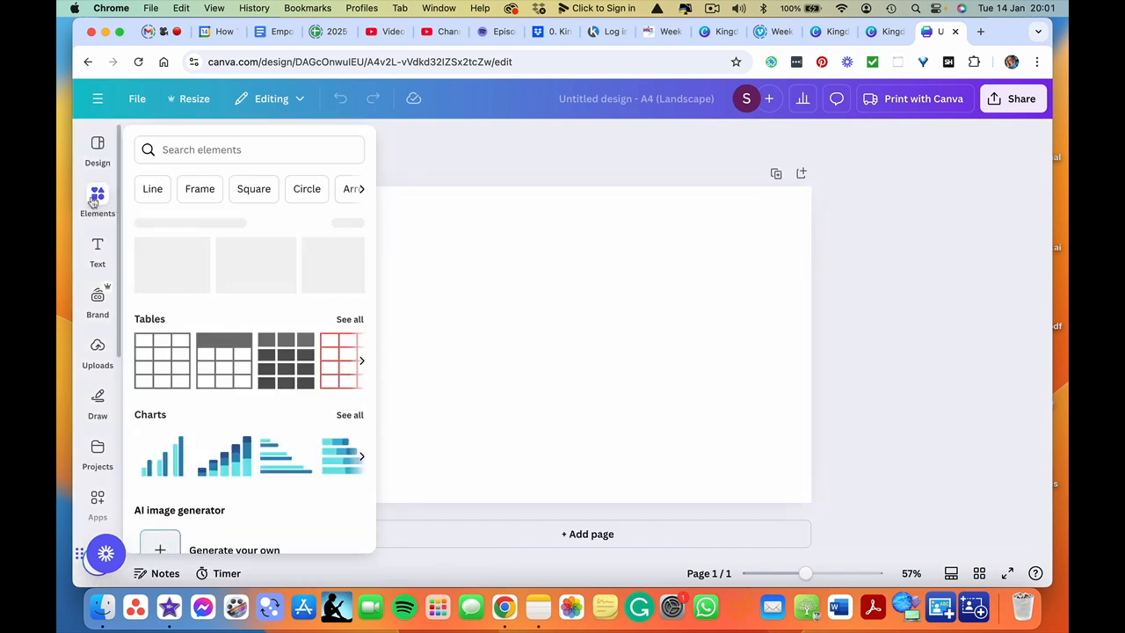
{"action": "mouse_move", "coordinate": [97, 196]}
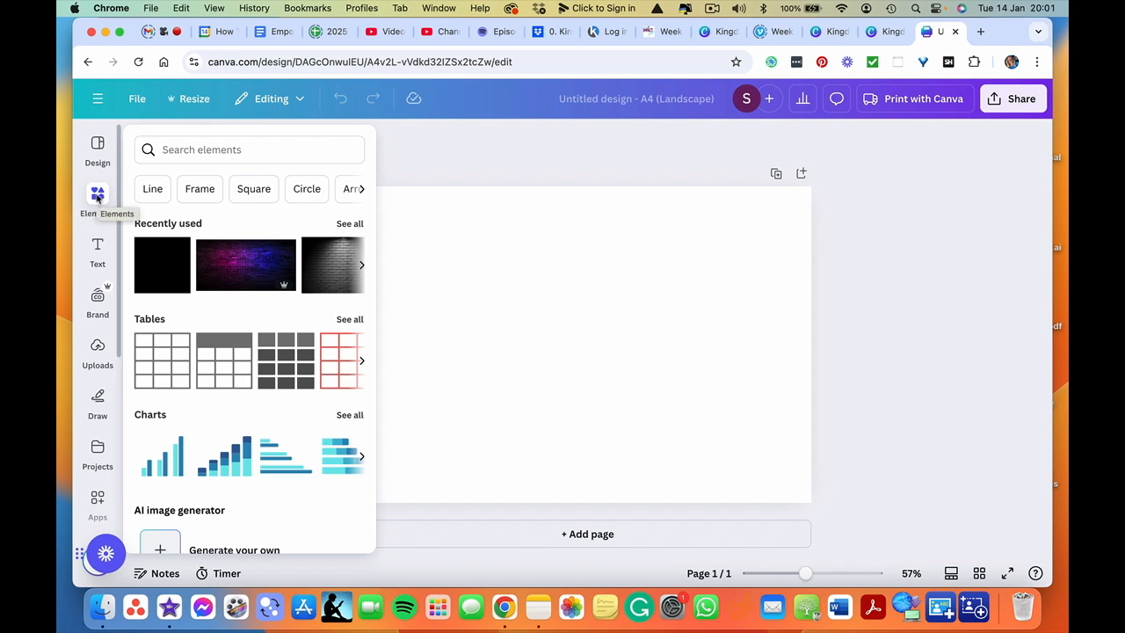
{"action": "left_click", "coordinate": [97, 196]}
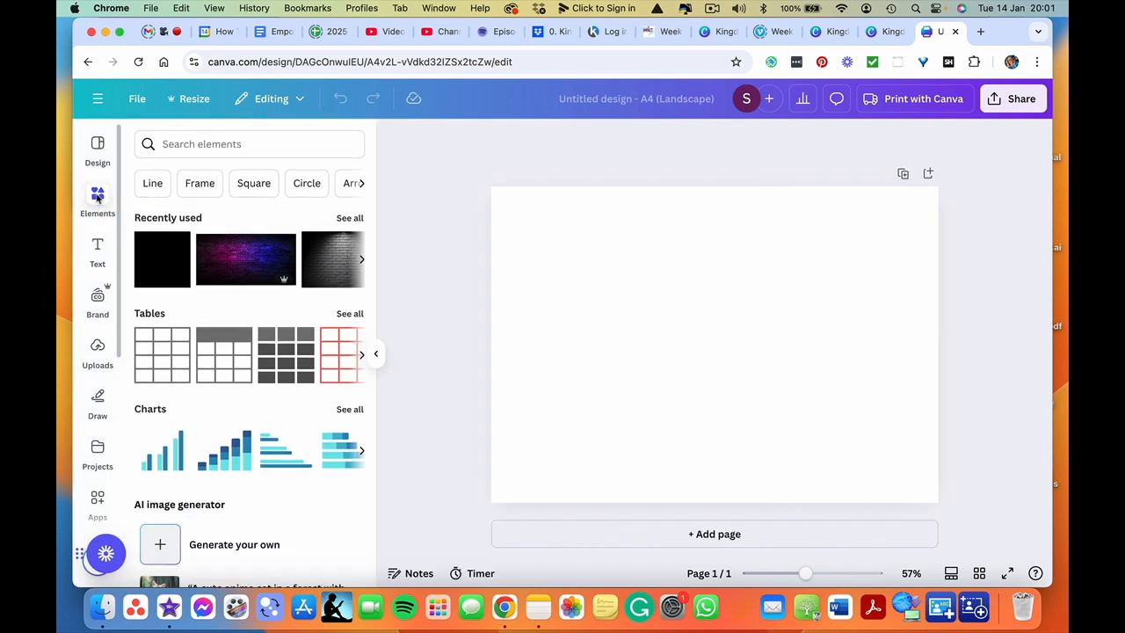
{"action": "scroll", "coordinate": [203, 409], "scroll_direction": "down", "scroll_amount": 10}
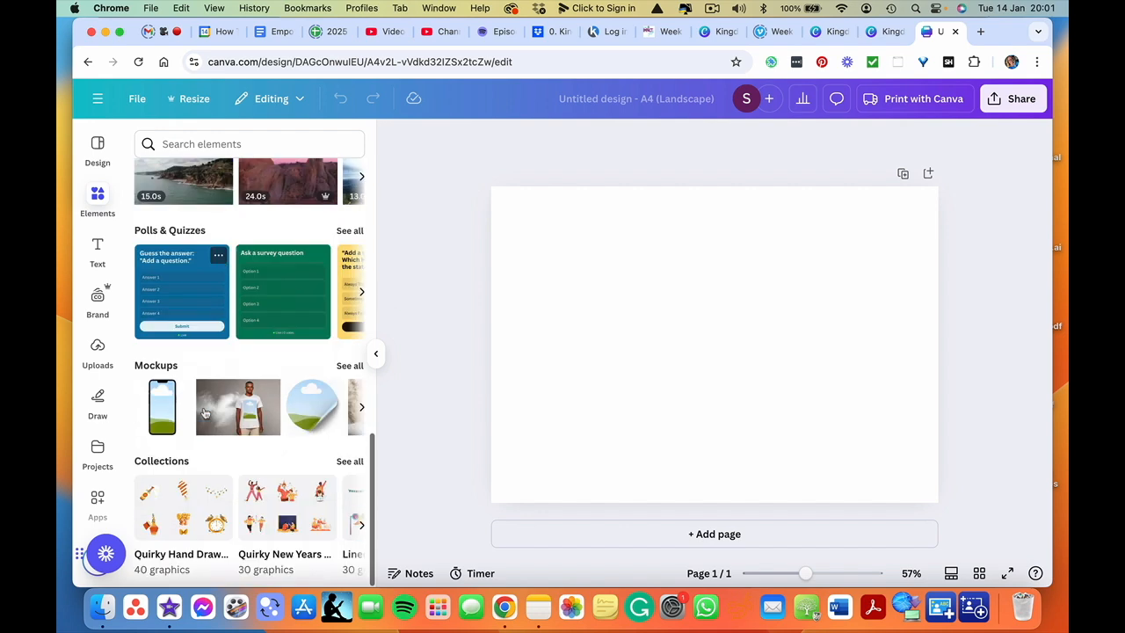
{"action": "scroll", "coordinate": [204, 409], "scroll_direction": "up", "scroll_amount": 10}
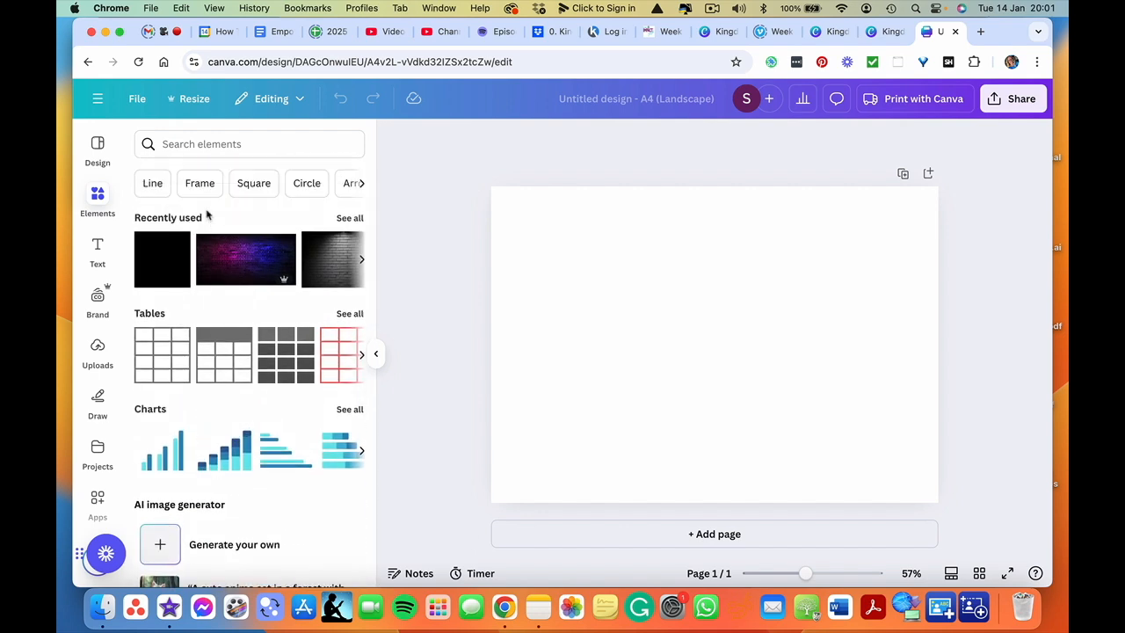
{"action": "left_click", "coordinate": [197, 144]}
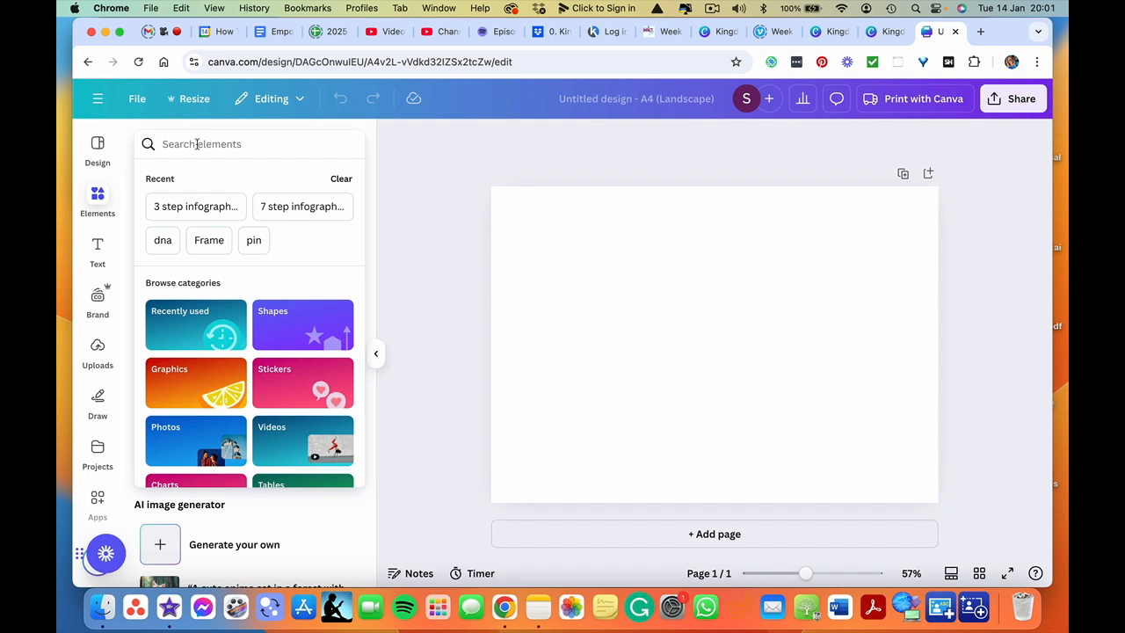
{"action": "type", "text": "3 step ingo"}
{"action": "key", "text": "BackSpace"}
{"action": "key", "text": "BackSpace"}
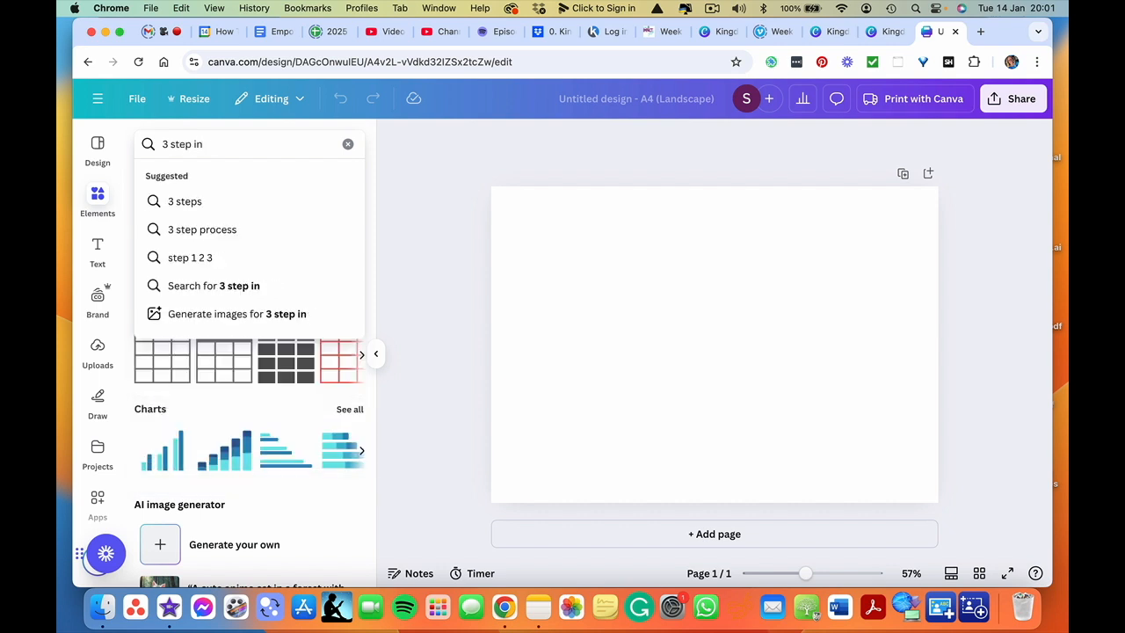
{"action": "type", "text": "fographics"}
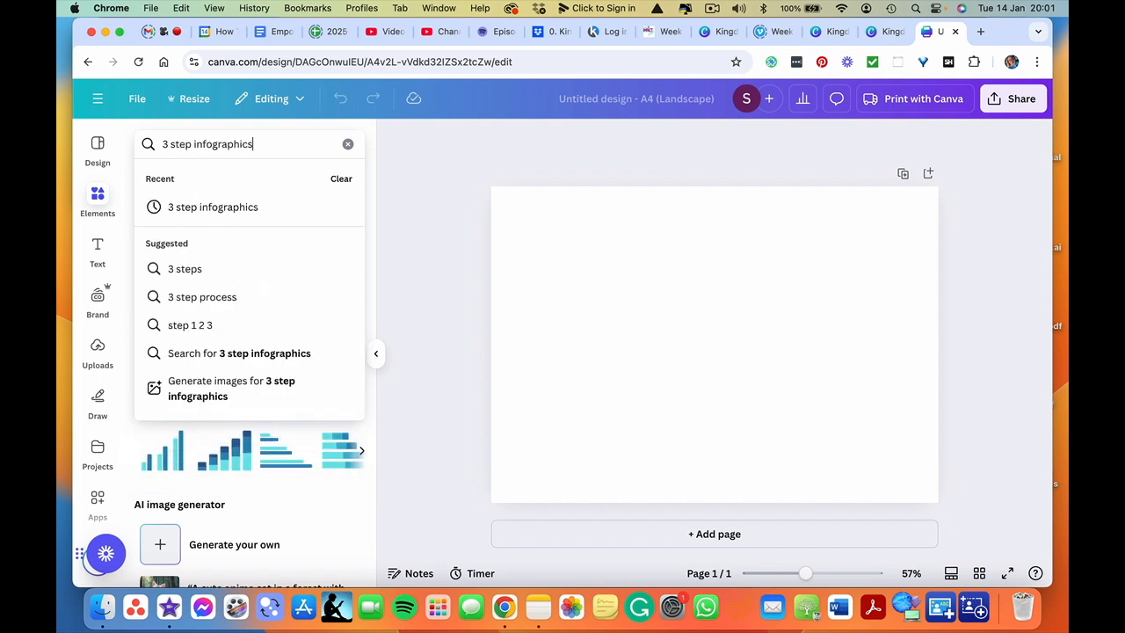
{"action": "left_click", "coordinate": [190, 206]}
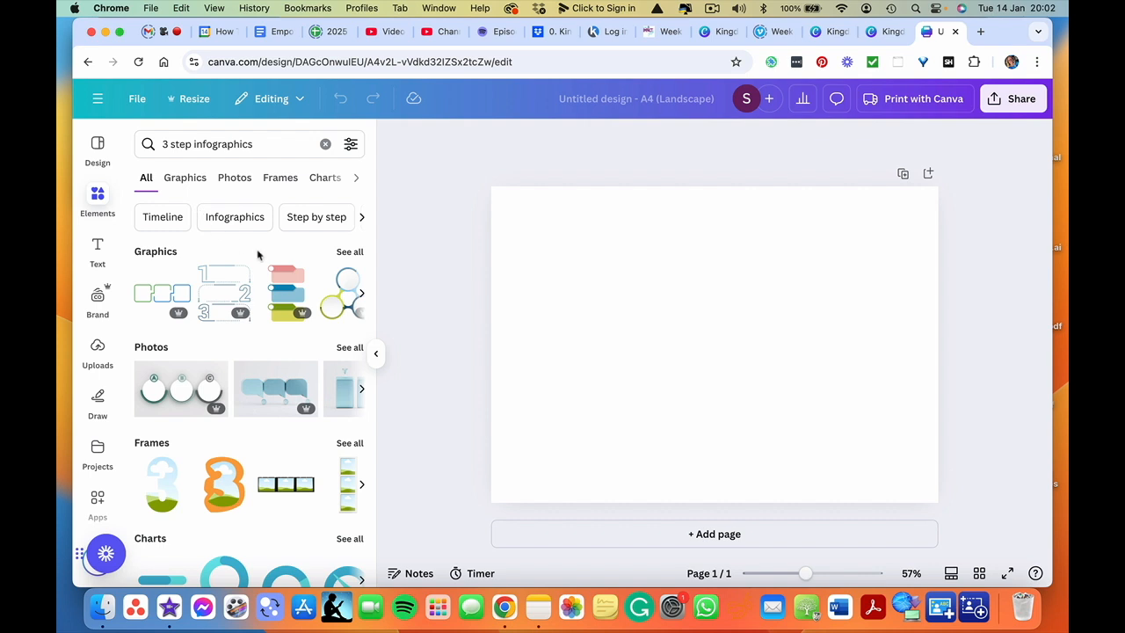
- Show all graphics found for the infographics search and look through them for a suitable three-step design
{"action": "left_click", "coordinate": [350, 253]}
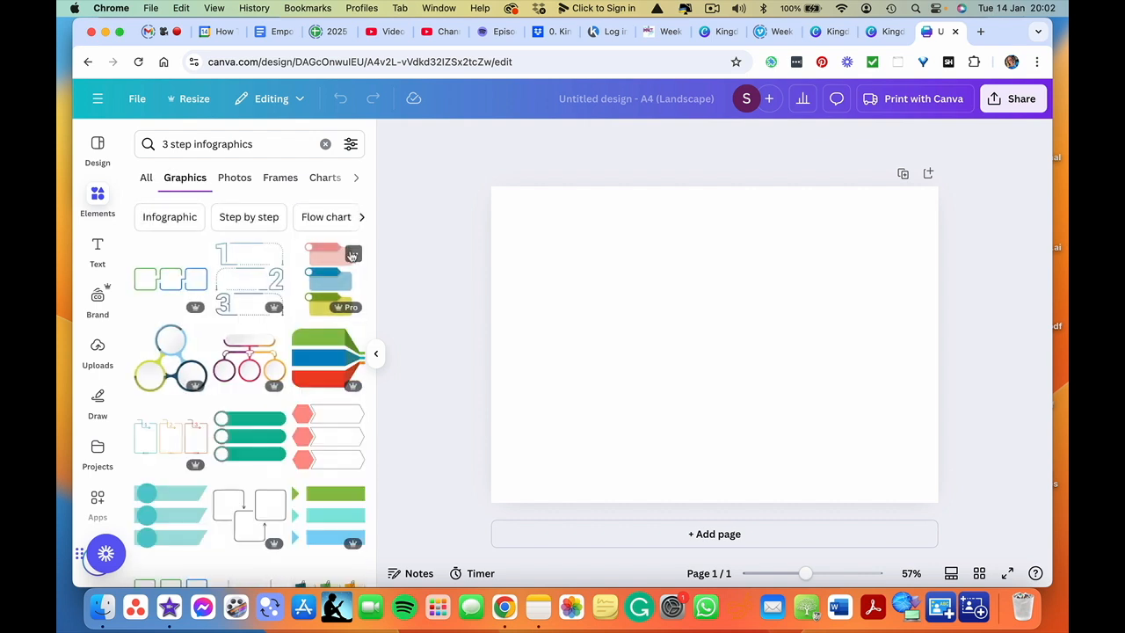
{"action": "scroll", "coordinate": [280, 411], "scroll_direction": "down", "scroll_amount": 2}
{"action": "scroll", "coordinate": [280, 412], "scroll_direction": "down", "scroll_amount": 6}
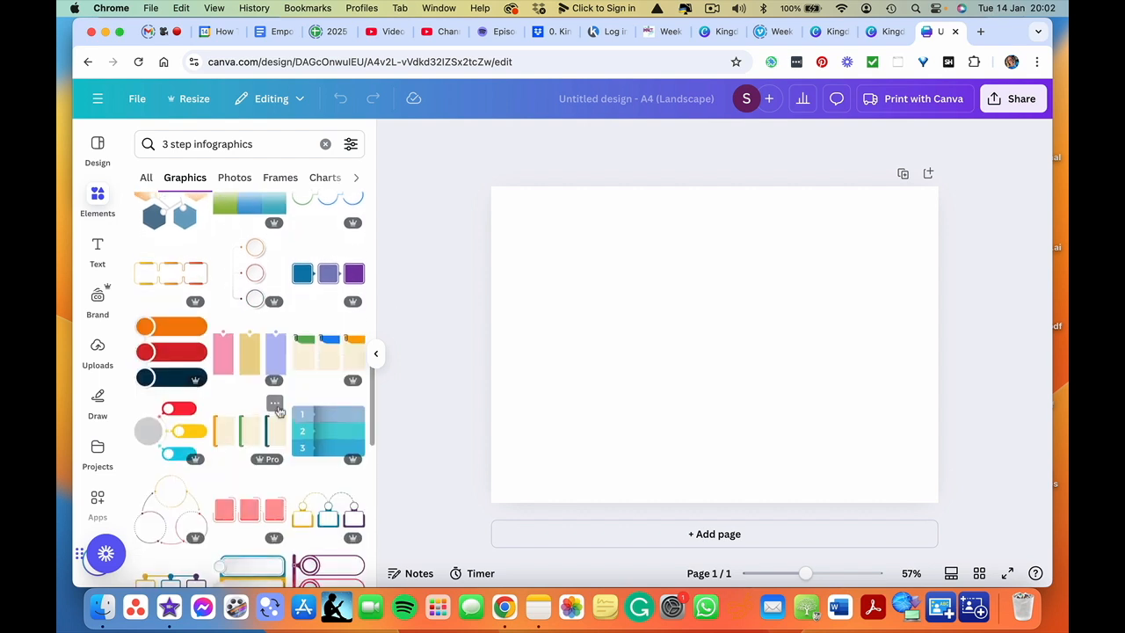
{"action": "scroll", "coordinate": [279, 411], "scroll_direction": "down", "scroll_amount": 5}
{"action": "scroll", "coordinate": [280, 412], "scroll_direction": "down", "scroll_amount": 5}
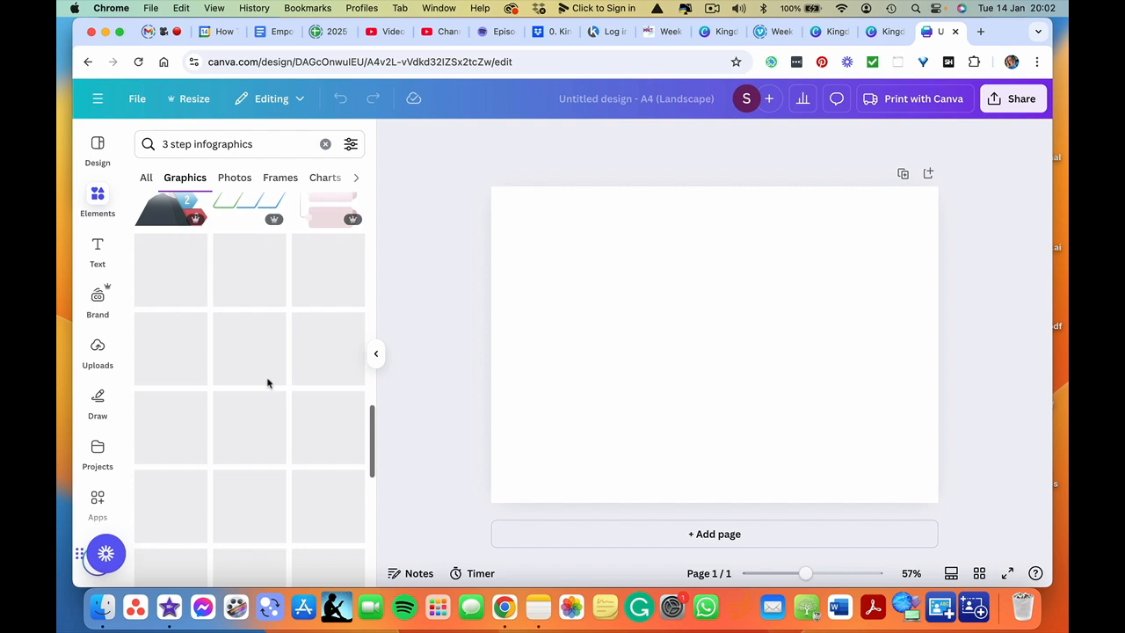
{"action": "scroll", "coordinate": [234, 483], "scroll_direction": "down", "scroll_amount": 2}
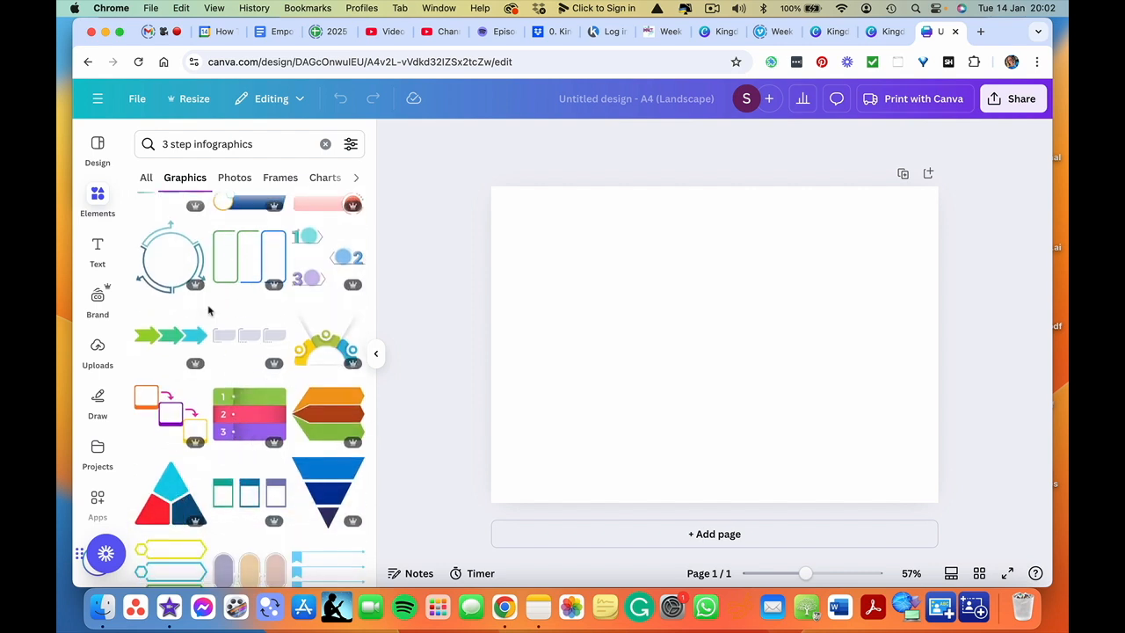
{"action": "scroll", "coordinate": [208, 309], "scroll_direction": "up", "scroll_amount": 3}
- Narrow the graphics search to "3 step infographics circle"
{"action": "left_click", "coordinate": [268, 144]}
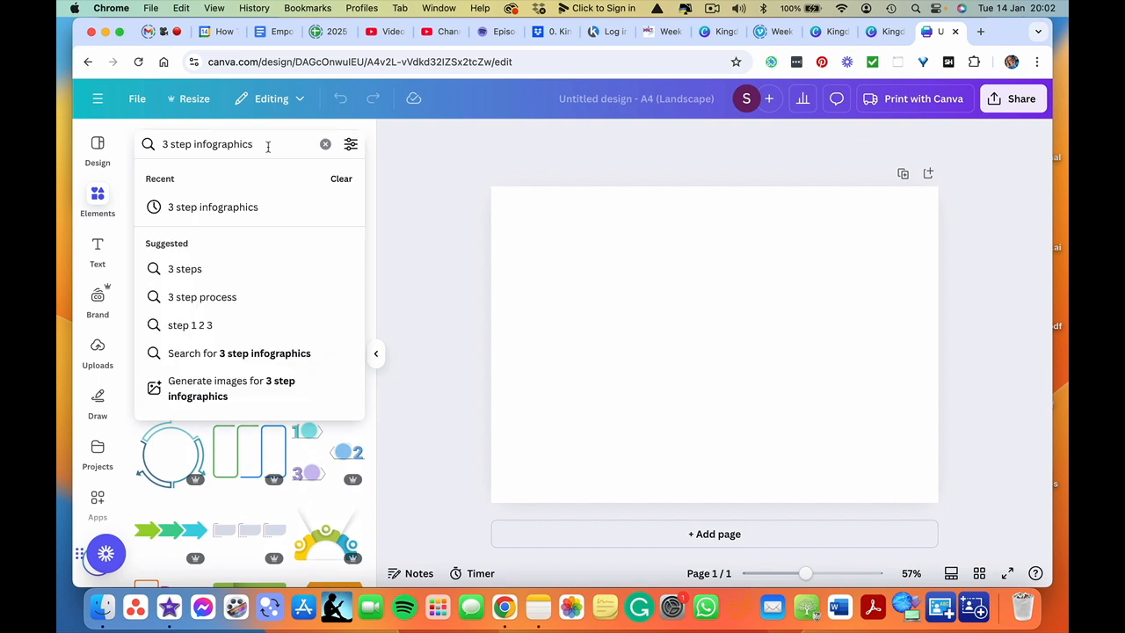
{"action": "type", "text": "circ"}
{"action": "key", "text": "Return"}
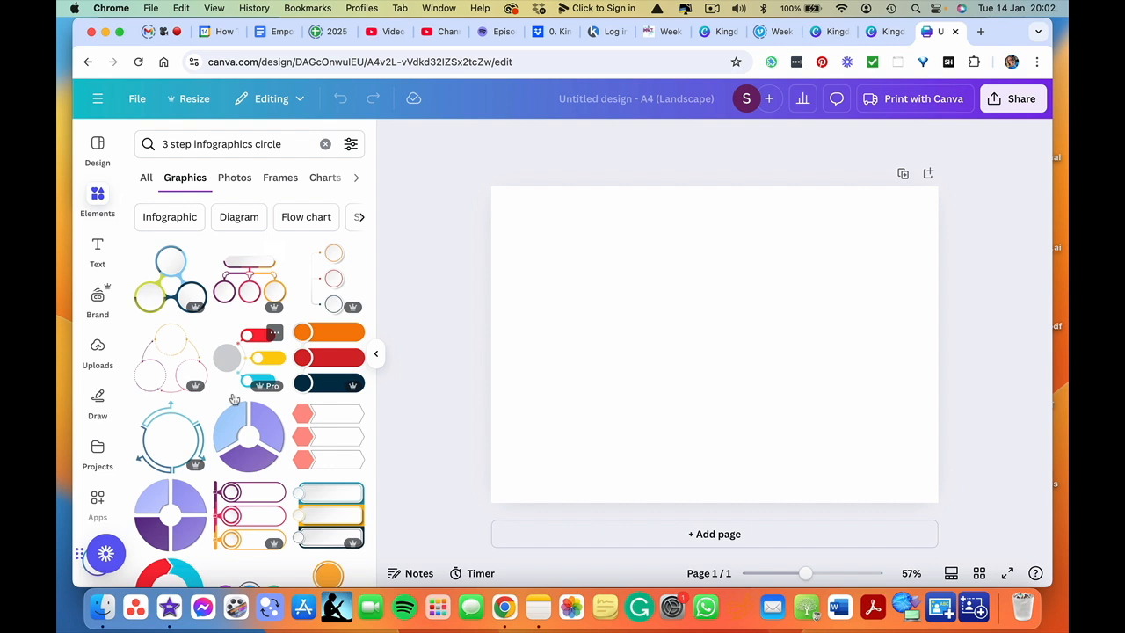
- Find the purple, pink and orange three-segment circle numbered 01 to 03 among the graphics and add it to the page
{"action": "scroll", "coordinate": [234, 400], "scroll_direction": "down", "scroll_amount": 6}
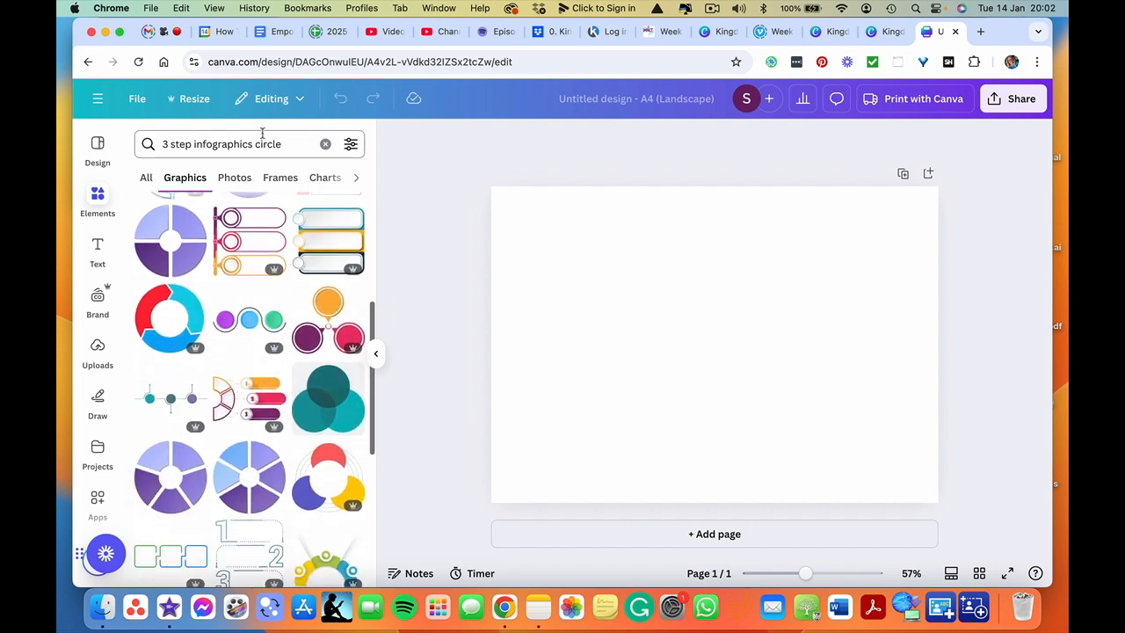
{"action": "scroll", "coordinate": [242, 396], "scroll_direction": "down", "scroll_amount": 4}
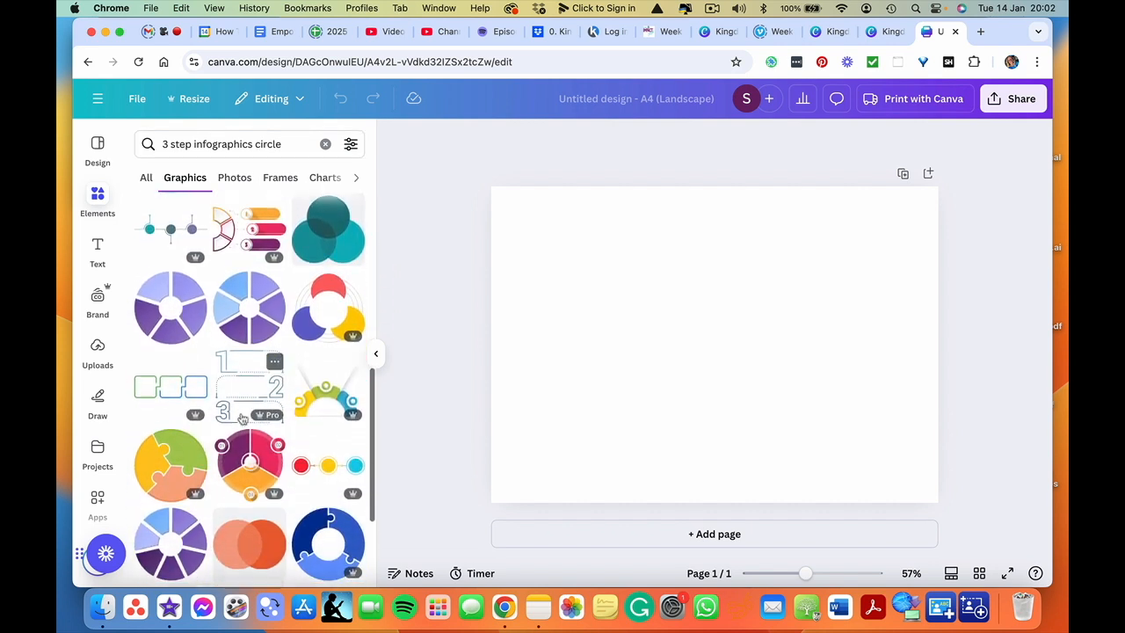
{"action": "scroll", "coordinate": [243, 419], "scroll_direction": "down", "scroll_amount": 4}
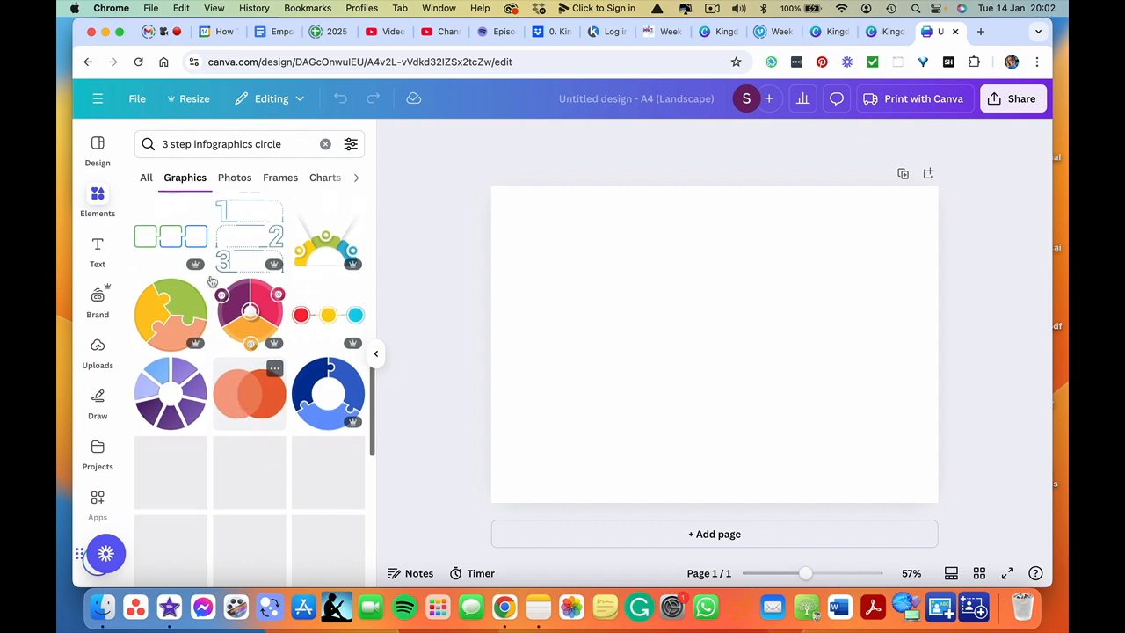
{"action": "scroll", "coordinate": [189, 281], "scroll_direction": "up", "scroll_amount": 3}
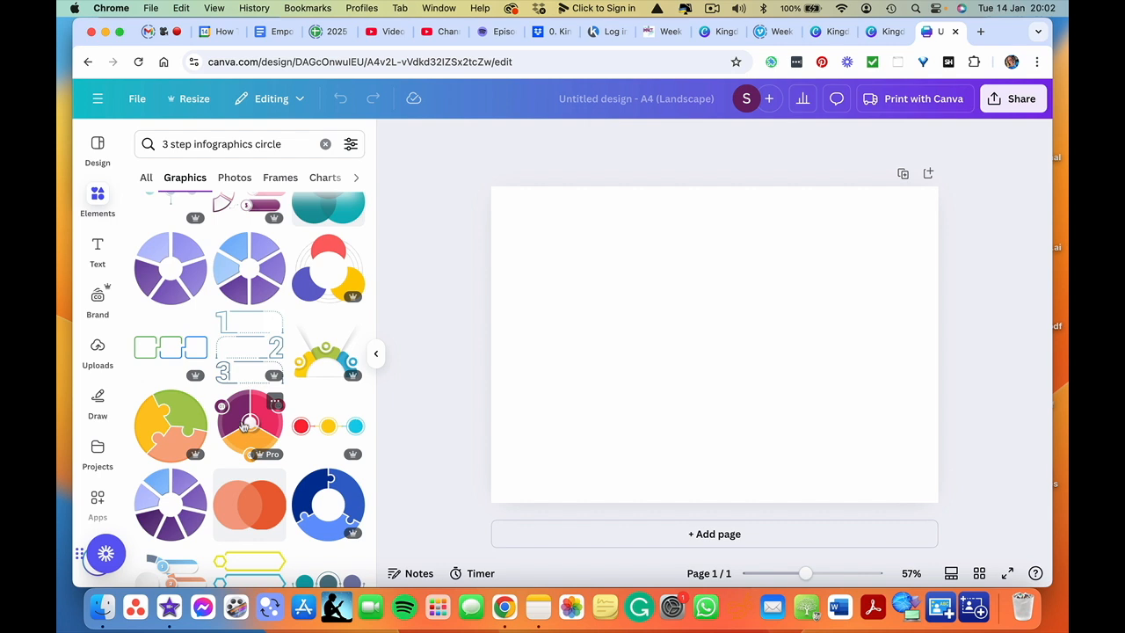
{"action": "scroll", "coordinate": [242, 440], "scroll_direction": "down", "scroll_amount": 5}
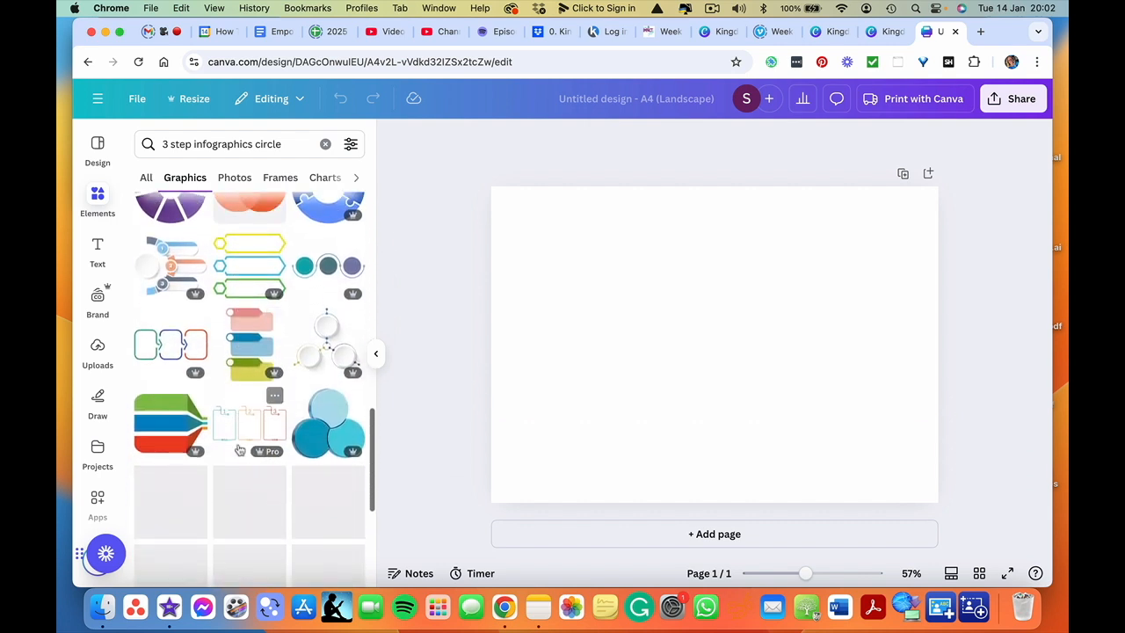
{"action": "scroll", "coordinate": [238, 450], "scroll_direction": "down", "scroll_amount": 2}
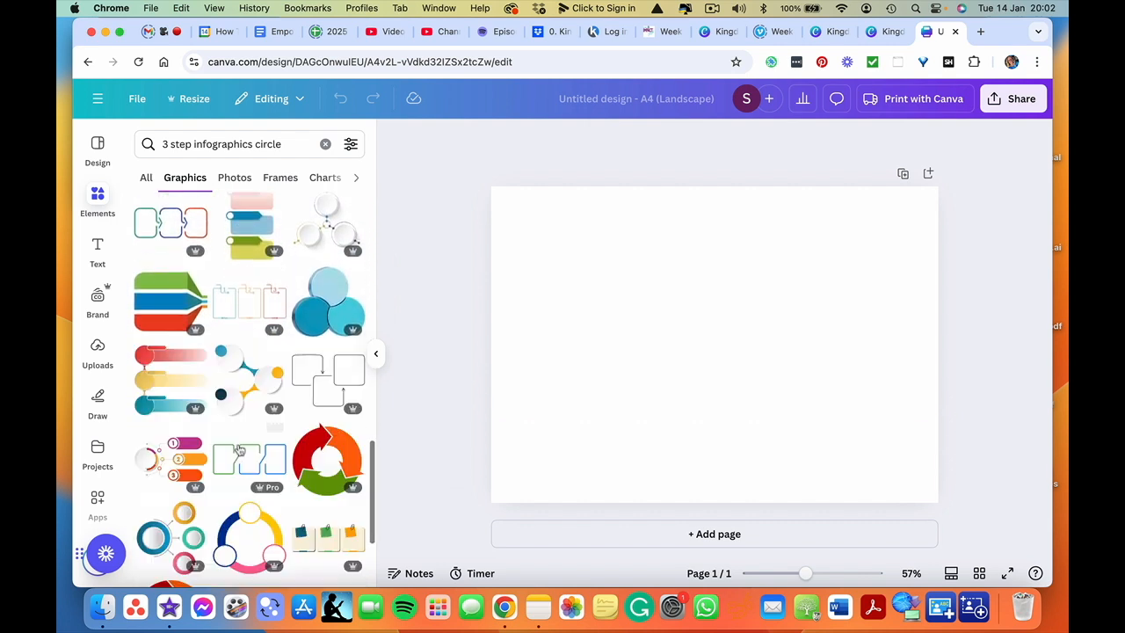
{"action": "scroll", "coordinate": [239, 450], "scroll_direction": "down", "scroll_amount": 4}
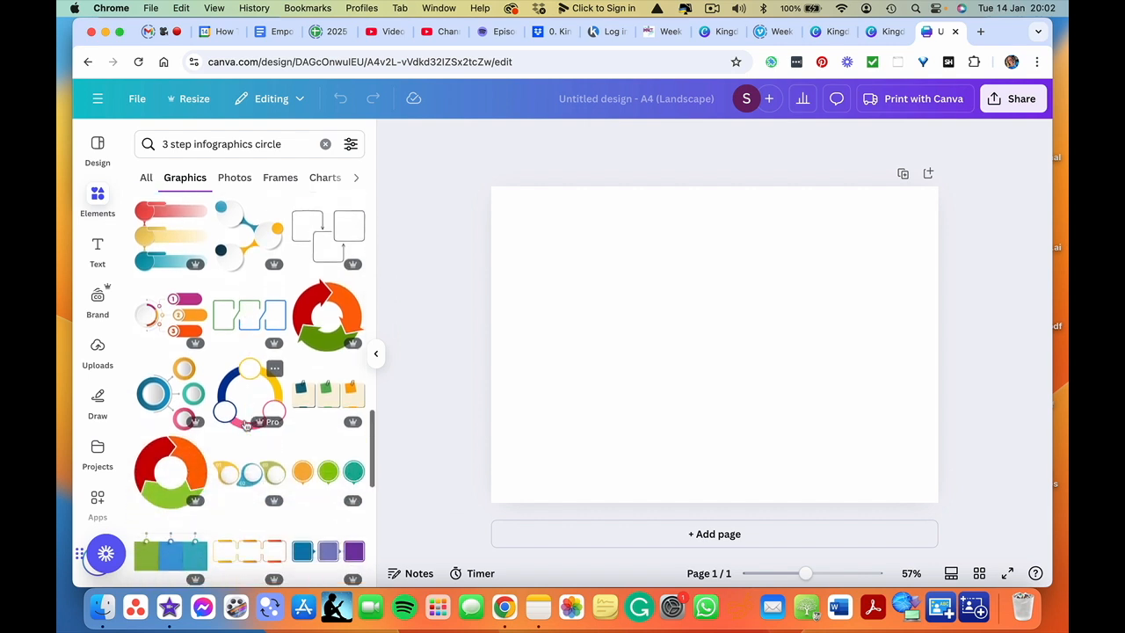
{"action": "scroll", "coordinate": [246, 427], "scroll_direction": "up", "scroll_amount": 15}
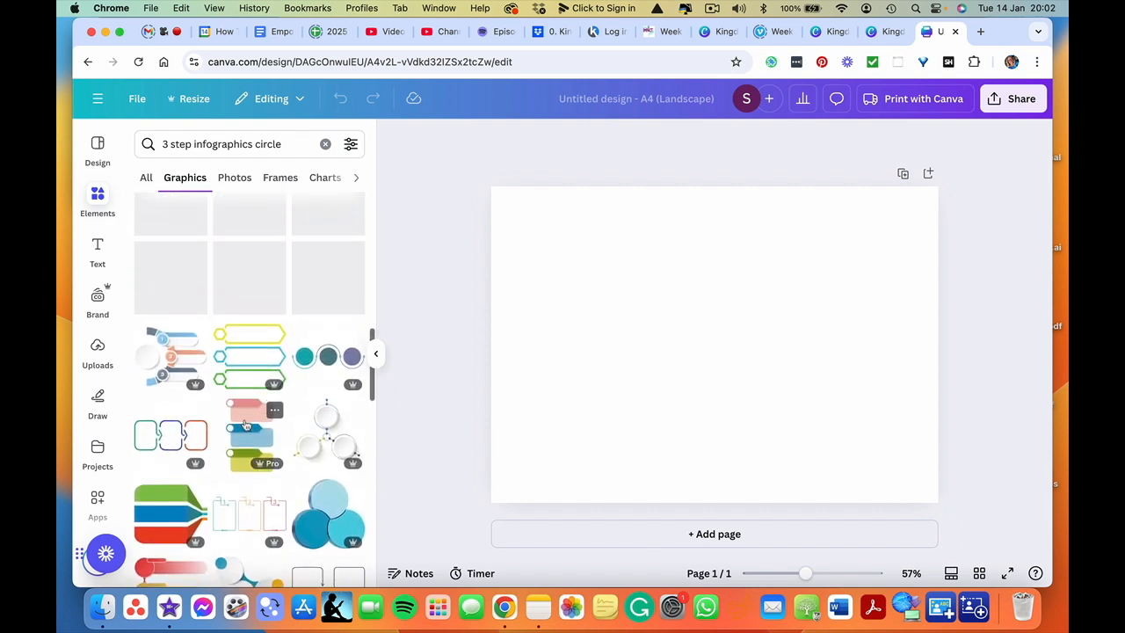
{"action": "scroll", "coordinate": [247, 427], "scroll_direction": "up", "scroll_amount": 2}
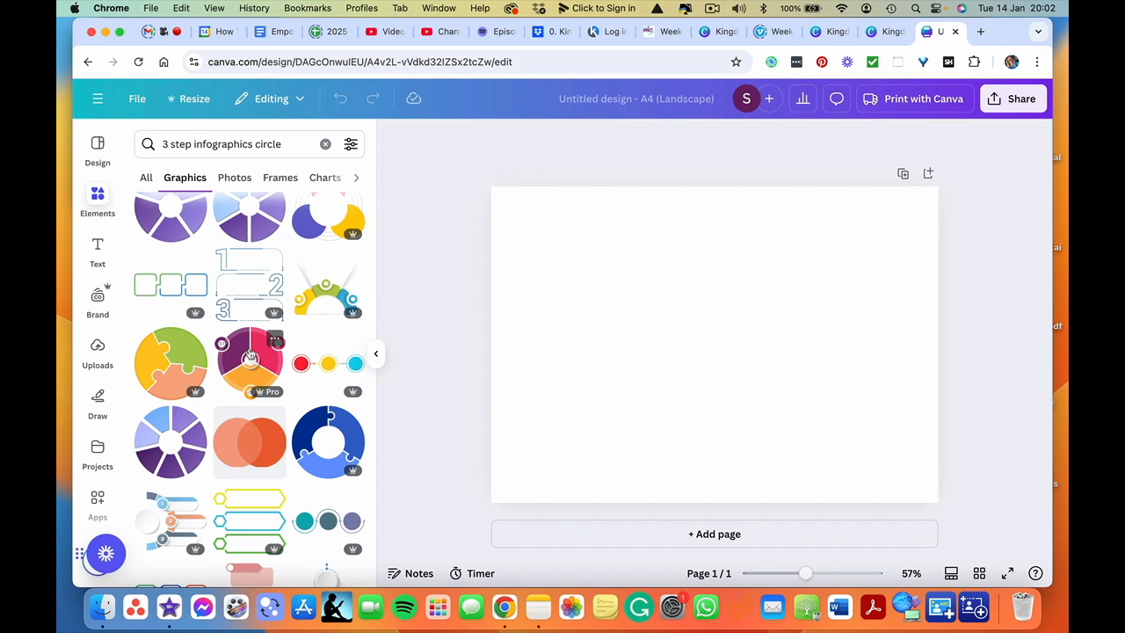
{"action": "left_click", "coordinate": [249, 361]}
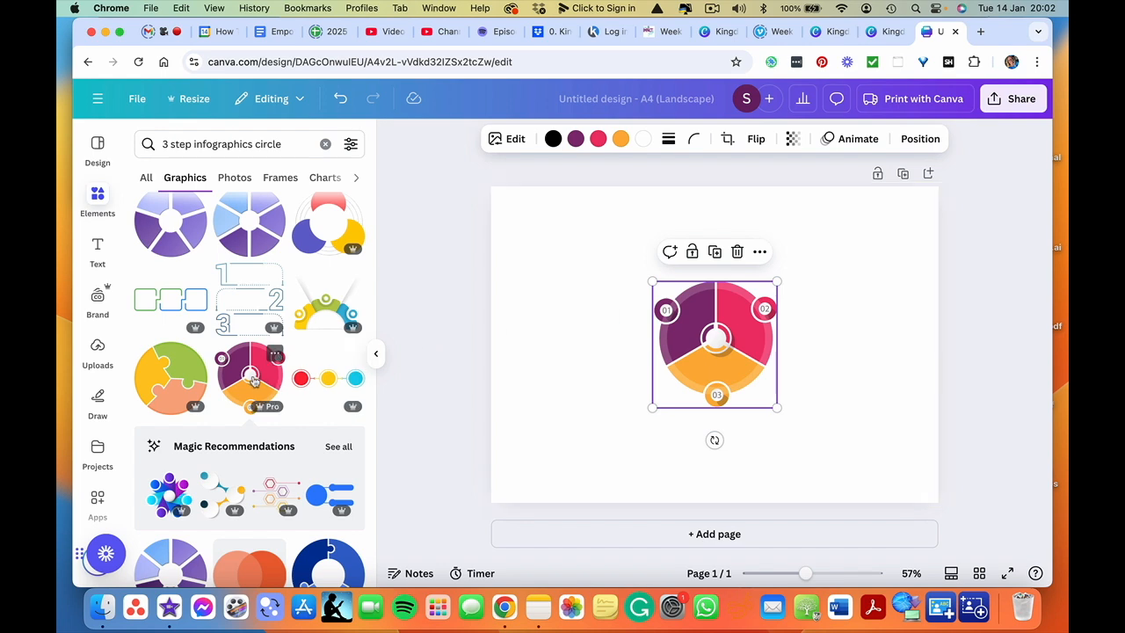
{"action": "key", "text": "super+d"}
{"action": "key", "text": "Delete"}
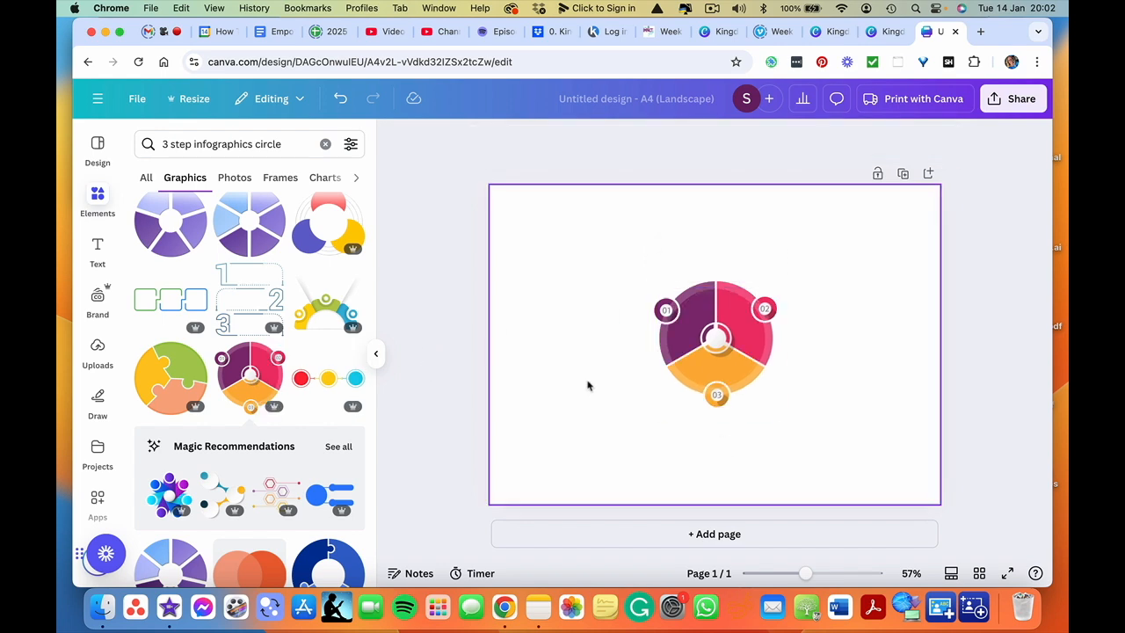
- Enlarge the three-segment circle graphic from opposite corners so that it nearly fills the page height
{"action": "left_click", "coordinate": [376, 355]}
{"action": "left_click", "coordinate": [536, 307]}
{"action": "left_click_drag", "start_coordinate": [525, 280], "coordinate": [439, 224]}
{"action": "left_click_drag", "start_coordinate": [650, 407], "coordinate": [733, 474]}
{"action": "left_click", "coordinate": [745, 339]}
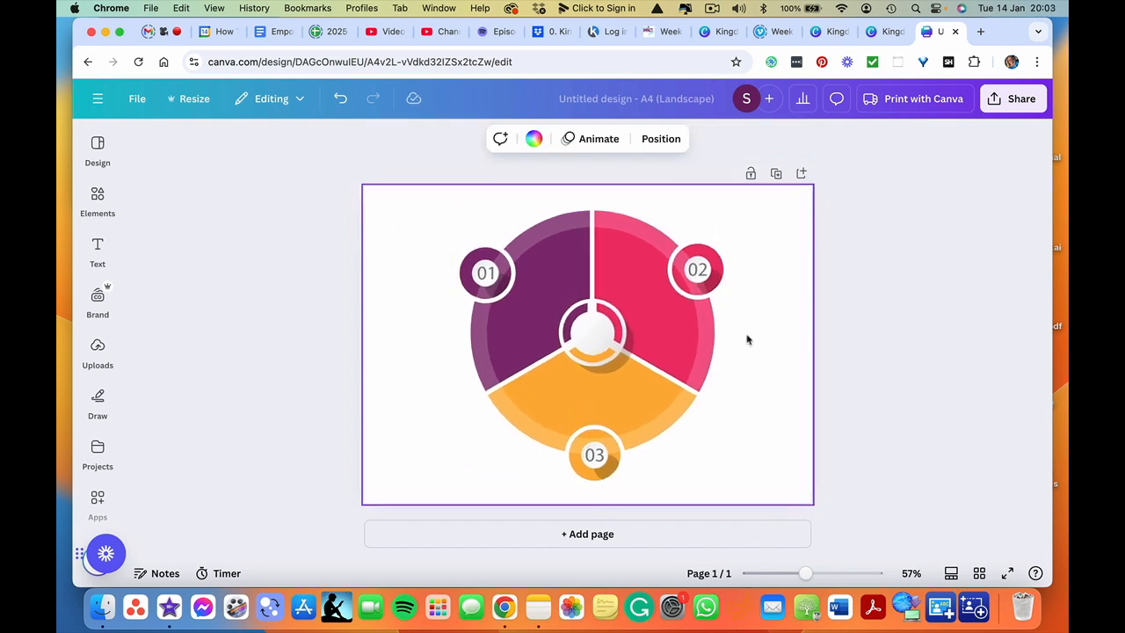
- Recolor the pink segment of the circle graphic with the turquoise blue from the Impact Catalysts palette
{"action": "left_click", "coordinate": [622, 295]}
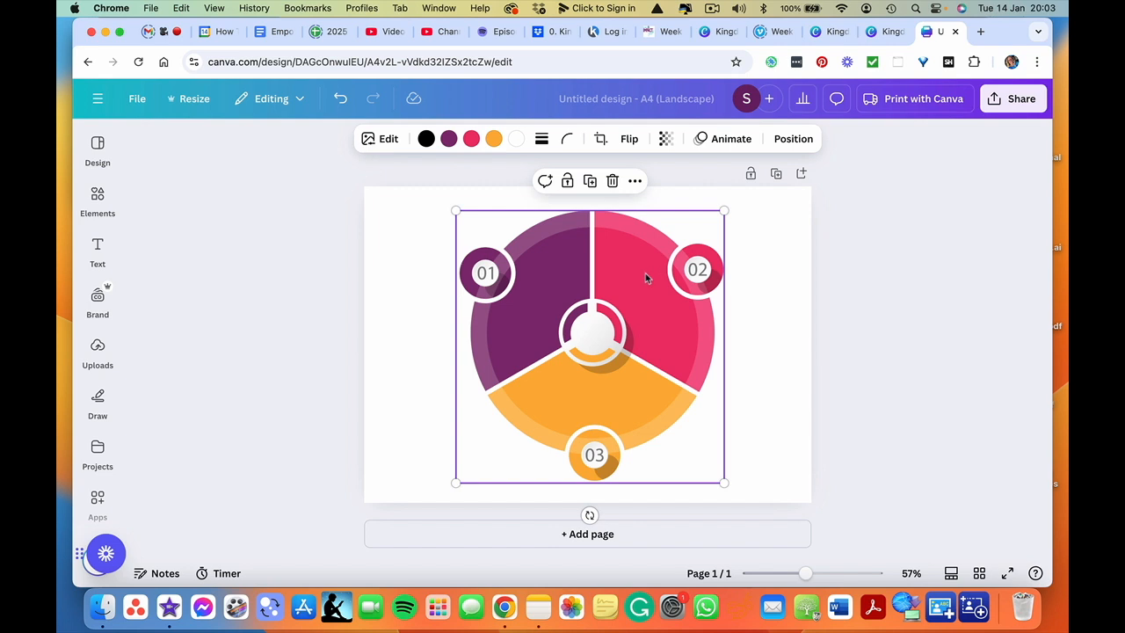
{"action": "left_click", "coordinate": [472, 139]}
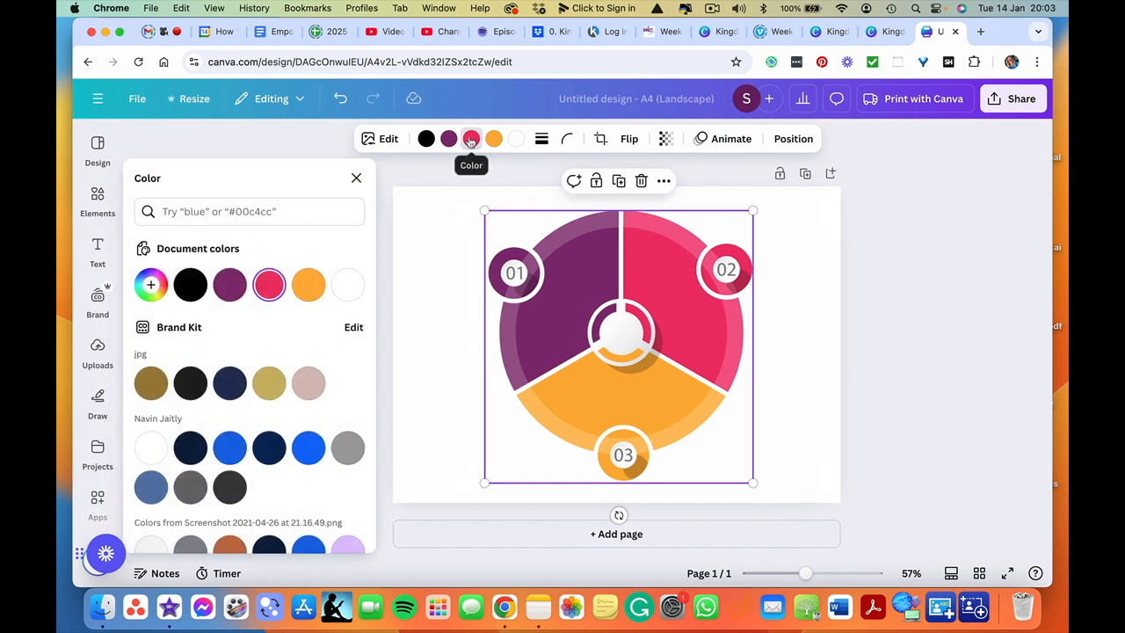
{"action": "scroll", "coordinate": [231, 425], "scroll_direction": "down", "scroll_amount": 10}
{"action": "scroll", "coordinate": [231, 425], "scroll_direction": "down", "scroll_amount": 10}
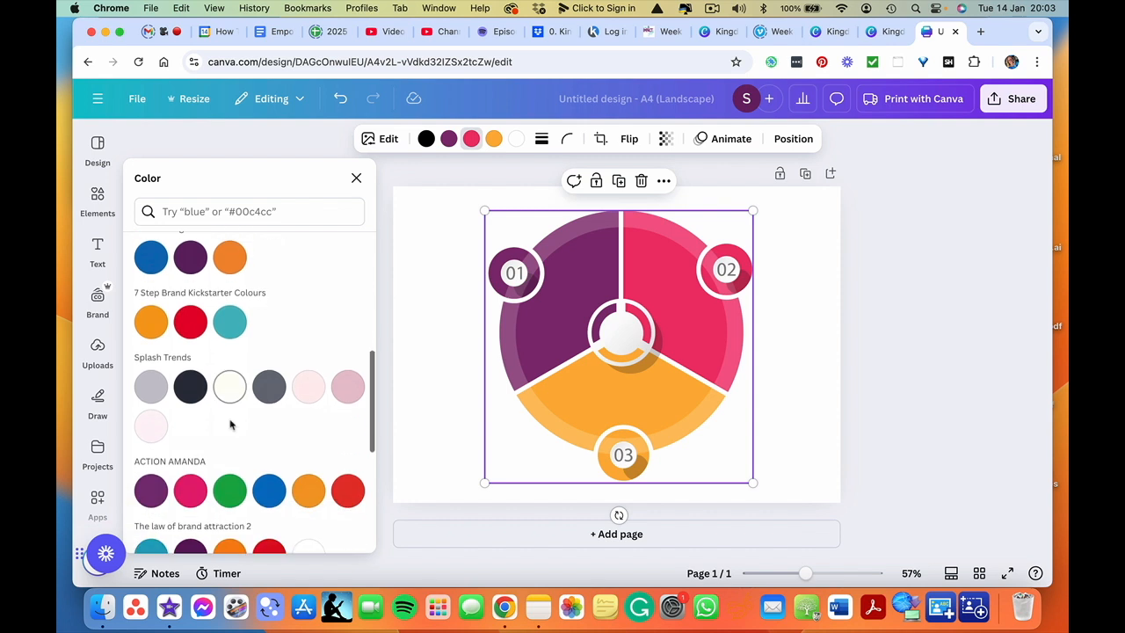
{"action": "left_click", "coordinate": [153, 436]}
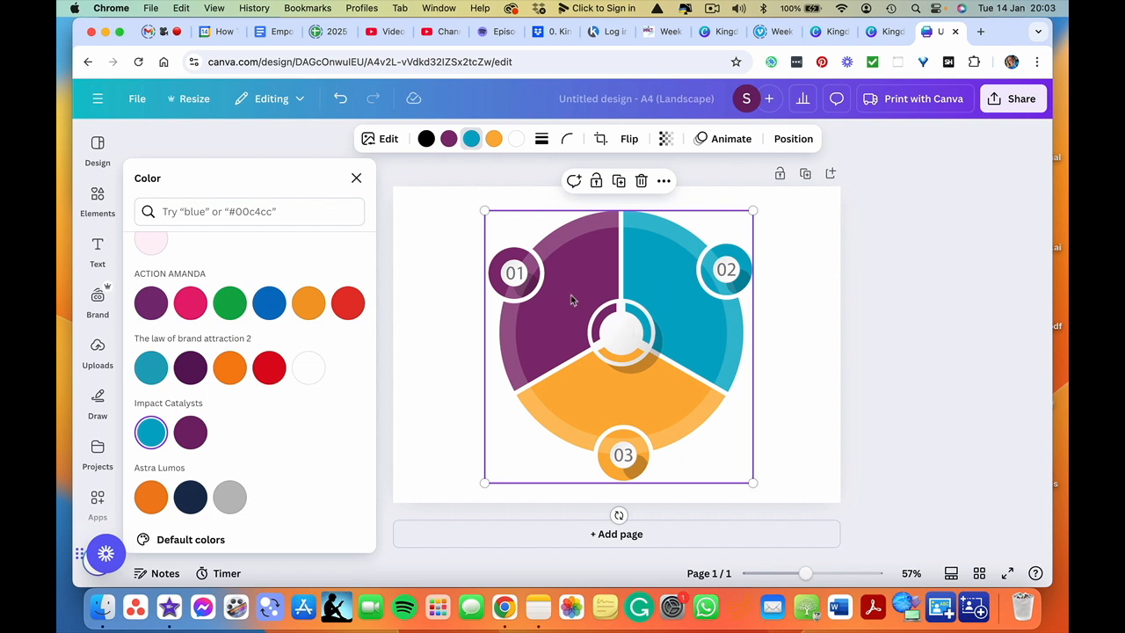
- Recolor the circle graphic's purple segment with the Impact Catalysts purple and its orange segment with the gold from the jpg brand palette
{"action": "left_click", "coordinate": [447, 143]}
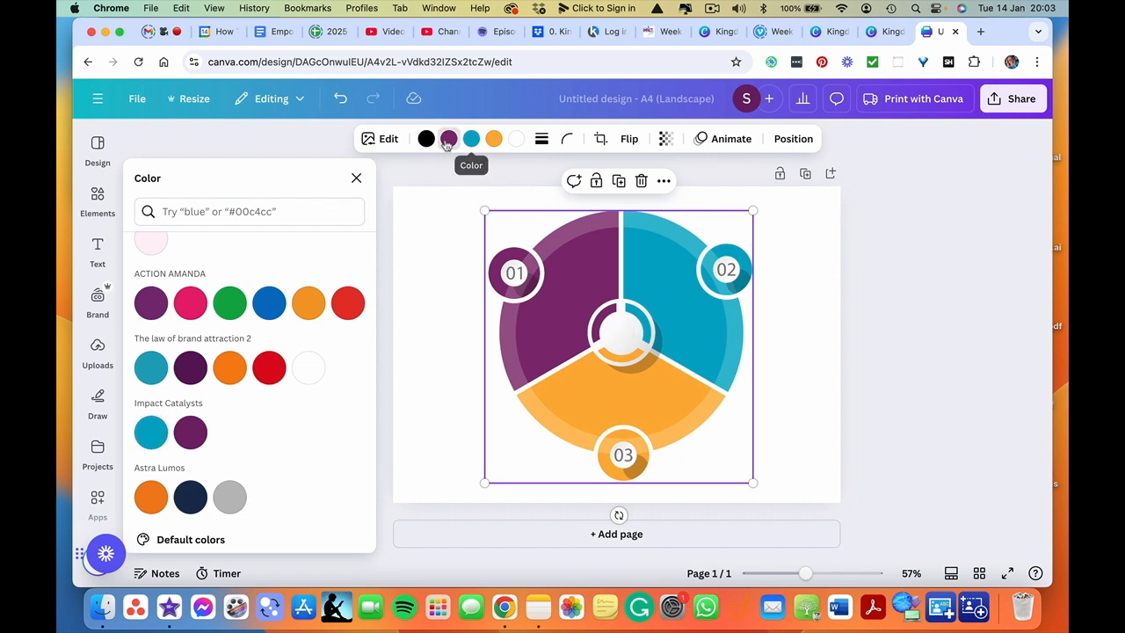
{"action": "left_click", "coordinate": [189, 441]}
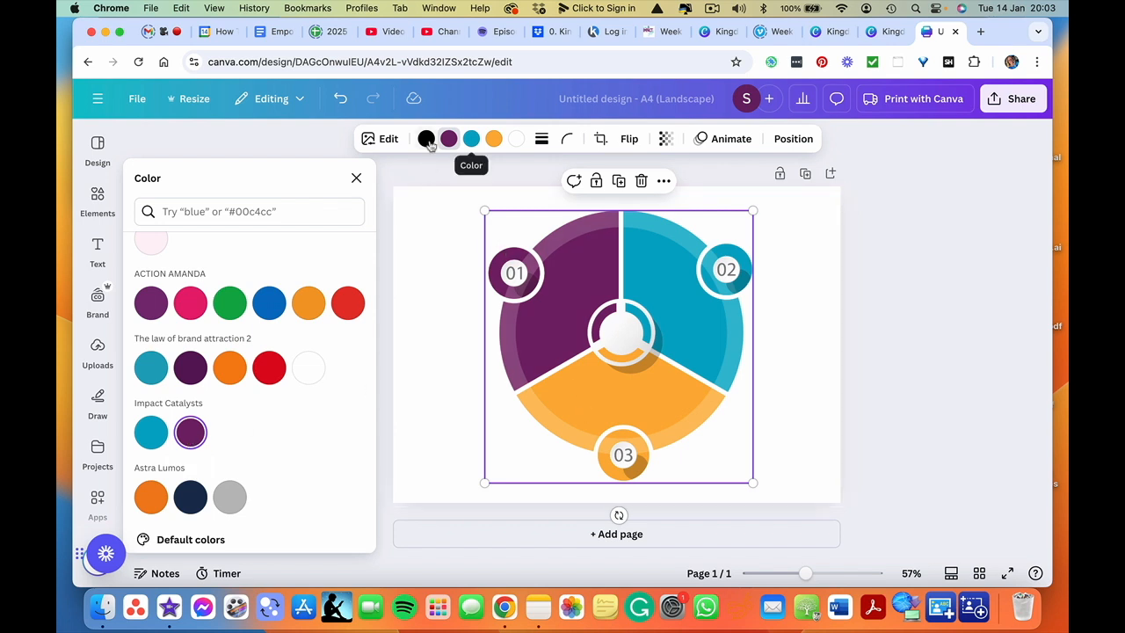
{"action": "left_click", "coordinate": [494, 141]}
{"action": "scroll", "coordinate": [271, 390], "scroll_direction": "up", "scroll_amount": 6}
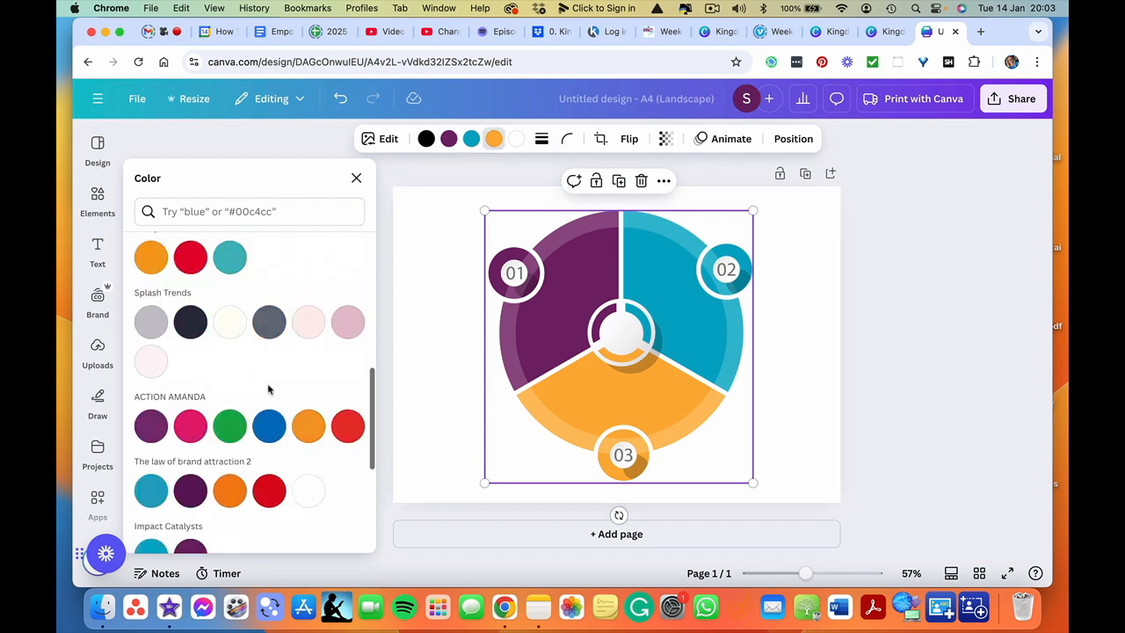
{"action": "left_click", "coordinate": [269, 389]}
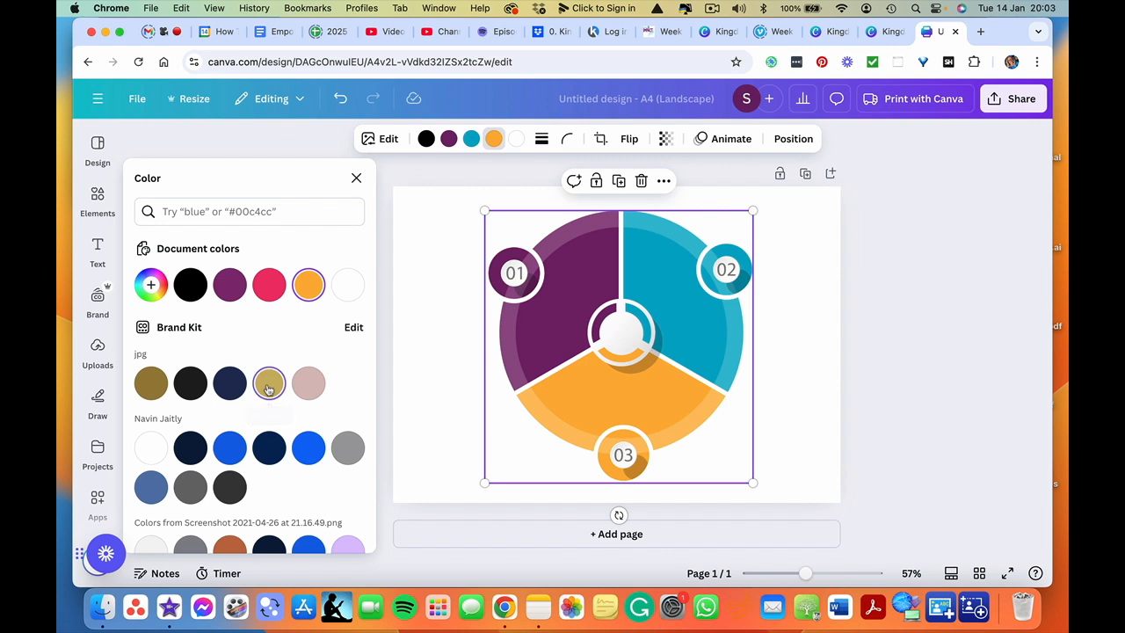
{"action": "left_click", "coordinate": [356, 178]}
{"action": "left_click", "coordinate": [377, 276]}
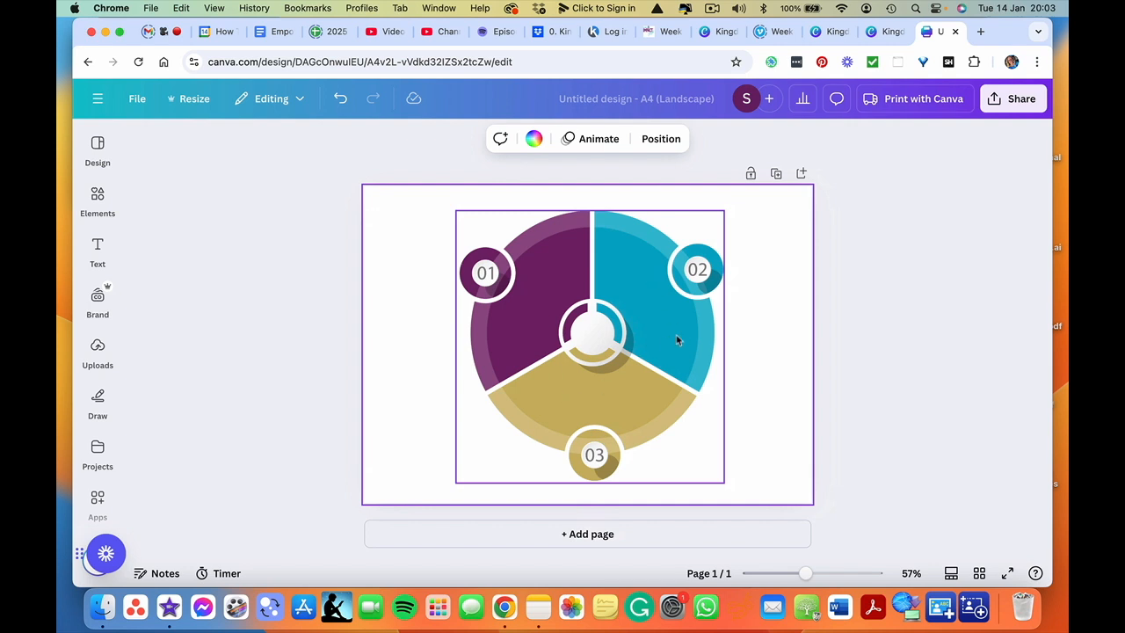
{"action": "left_click", "coordinate": [490, 275]}
{"action": "left_click", "coordinate": [486, 275]}
{"action": "left_click", "coordinate": [864, 382]}
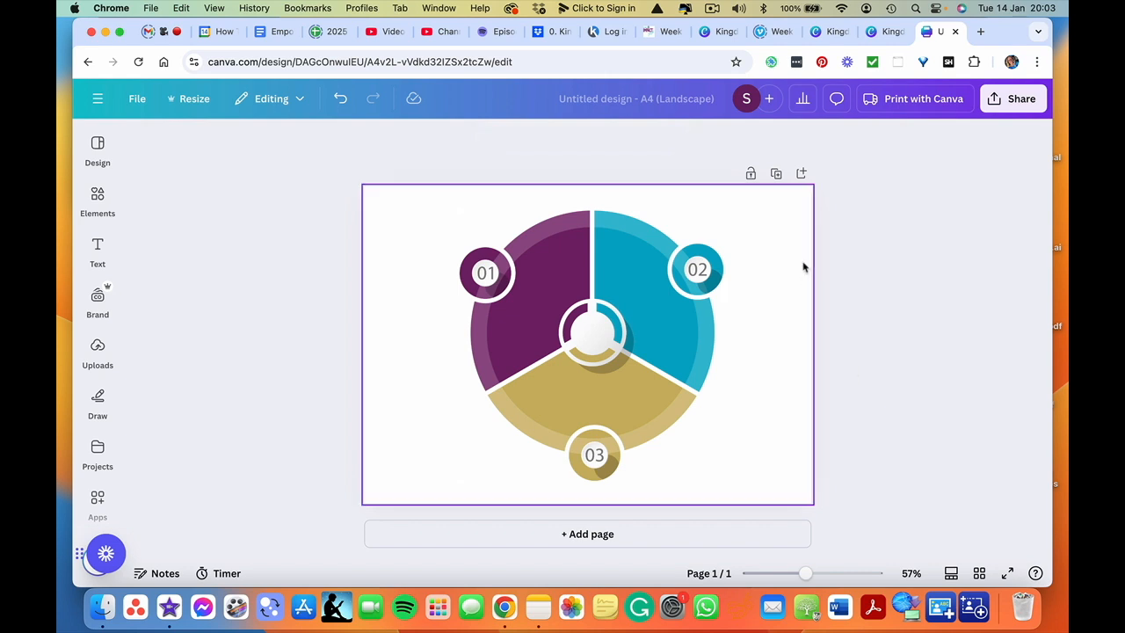
- Copy the three Brand Value text blocks from page 10 of Kingdom Catalysts Worksheets into the A4 design, near the page's lower-left corner
{"action": "left_click", "coordinate": [888, 32]}
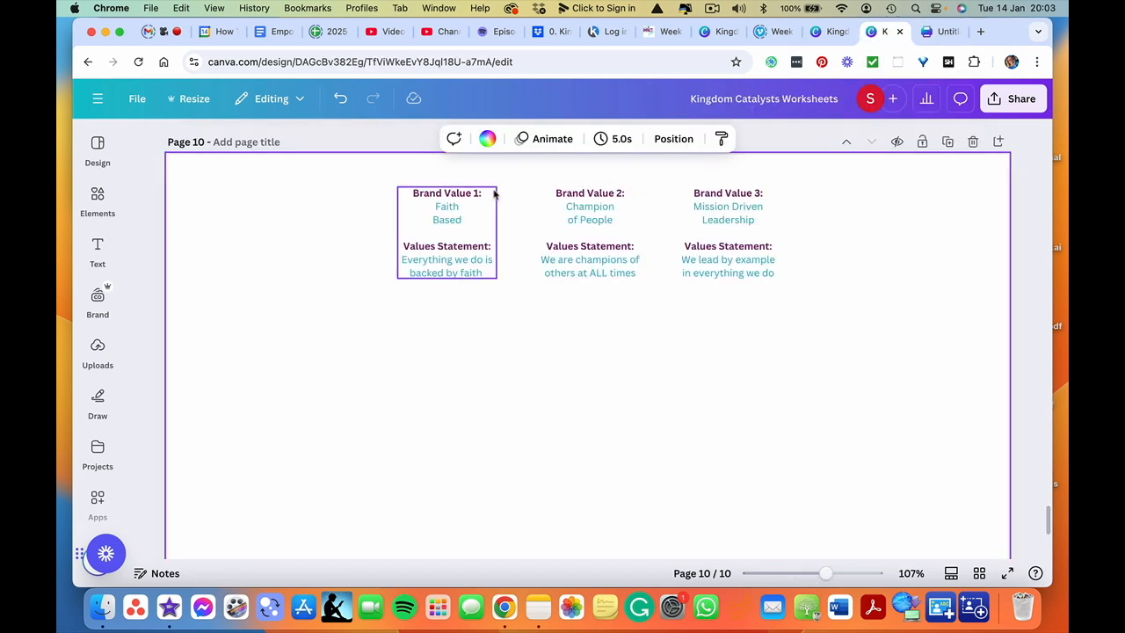
{"action": "left_click", "coordinate": [448, 215]}
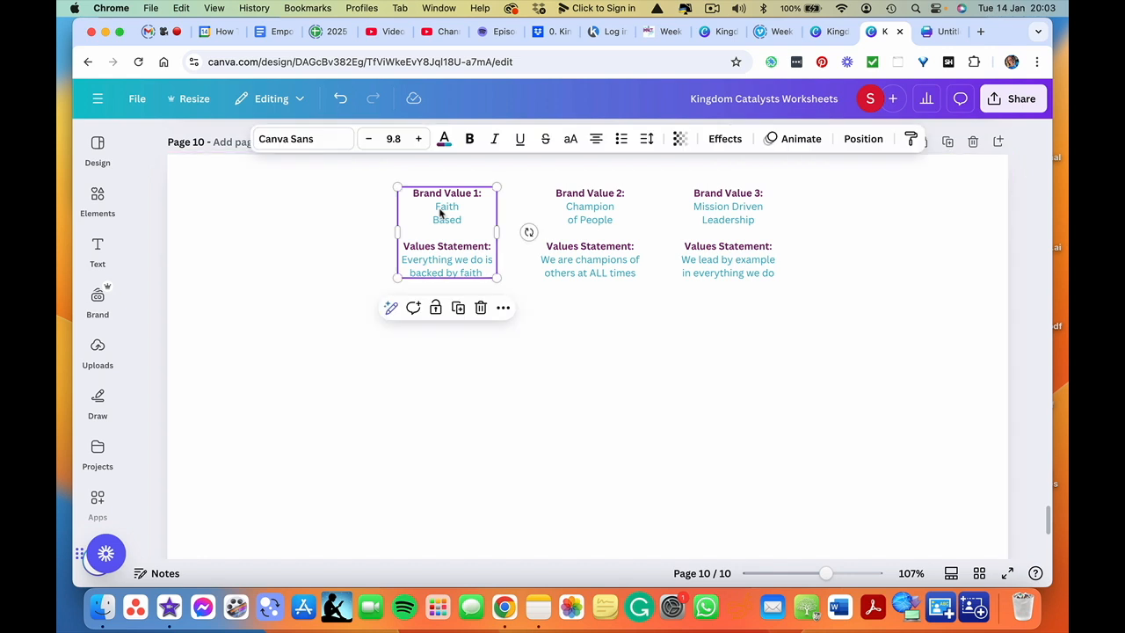
{"action": "left_click", "coordinate": [578, 221], "text": "shift"}
{"action": "left_click", "coordinate": [721, 220], "text": "shift"}
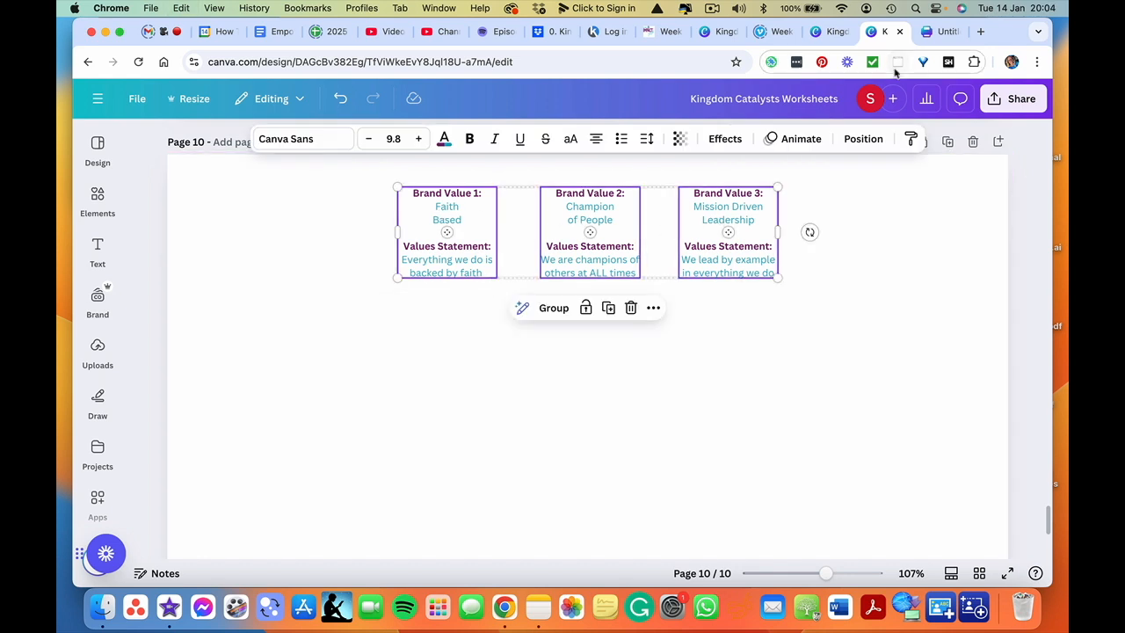
{"action": "left_click", "coordinate": [926, 37]}
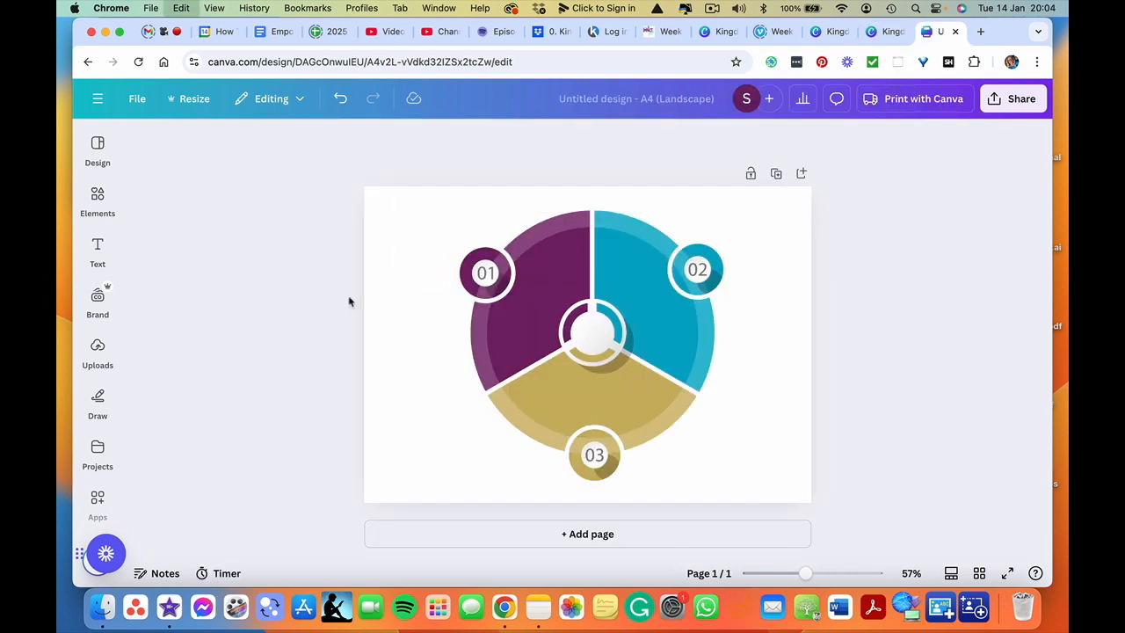
{"action": "key", "text": "super+v"}
{"action": "left_click_drag", "start_coordinate": [524, 209], "coordinate": [413, 449]}
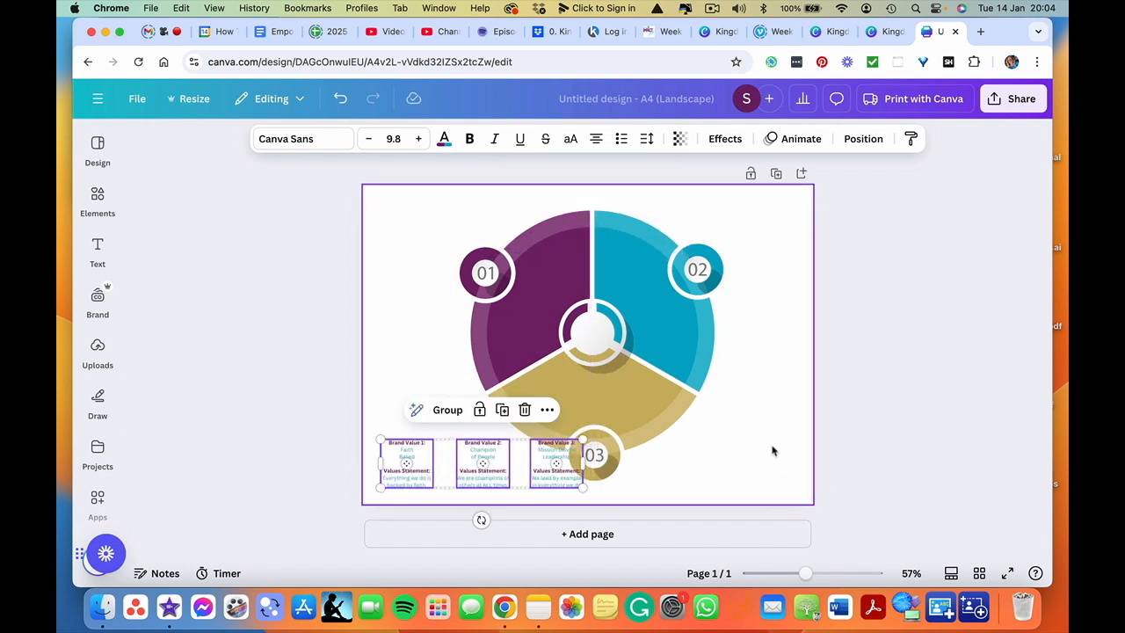
{"action": "left_click", "coordinate": [772, 451]}
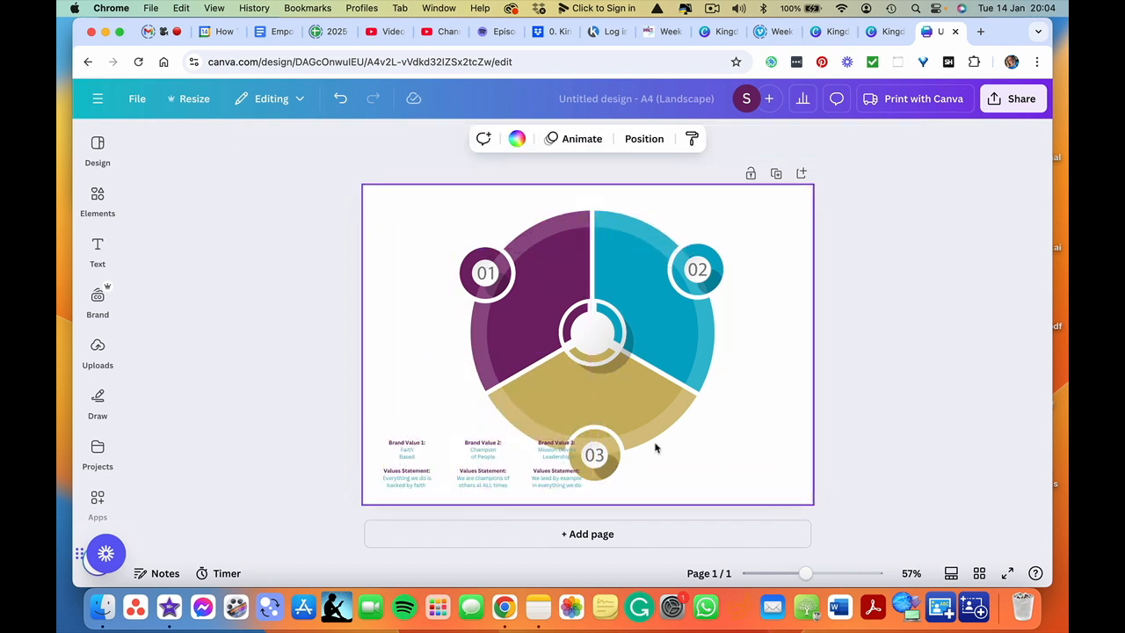
{"action": "double_click", "coordinate": [401, 455]}
{"action": "left_click_drag", "start_coordinate": [383, 478], "coordinate": [427, 485]}
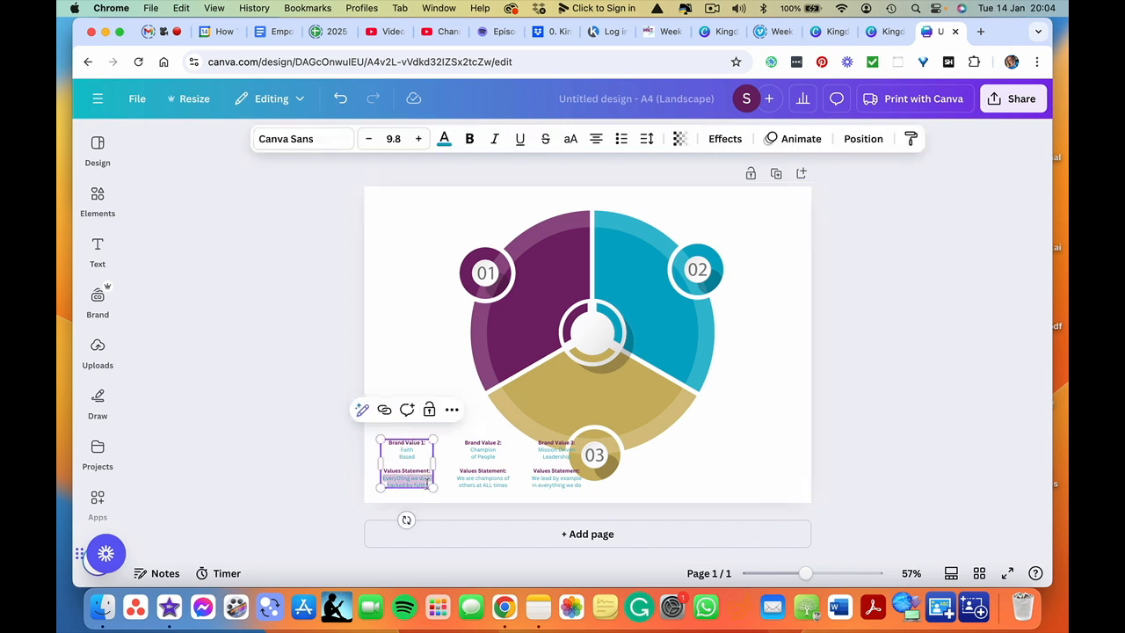
{"action": "left_click", "coordinate": [409, 338]}
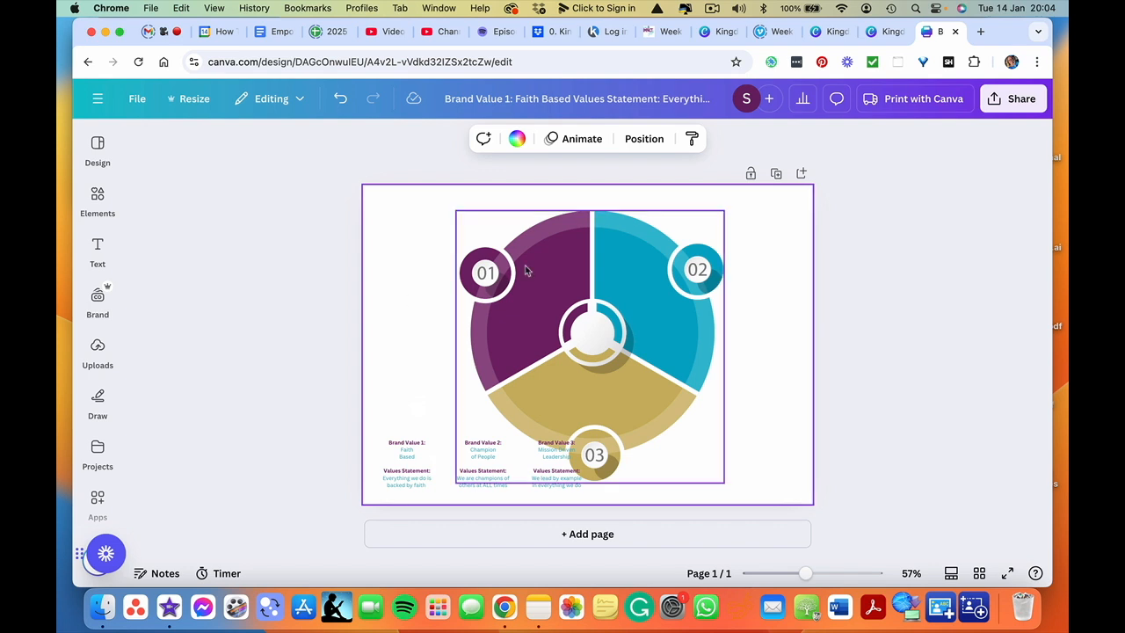
- Add a text box in the Brand Kit Heading style to the page
{"action": "left_click", "coordinate": [99, 248]}
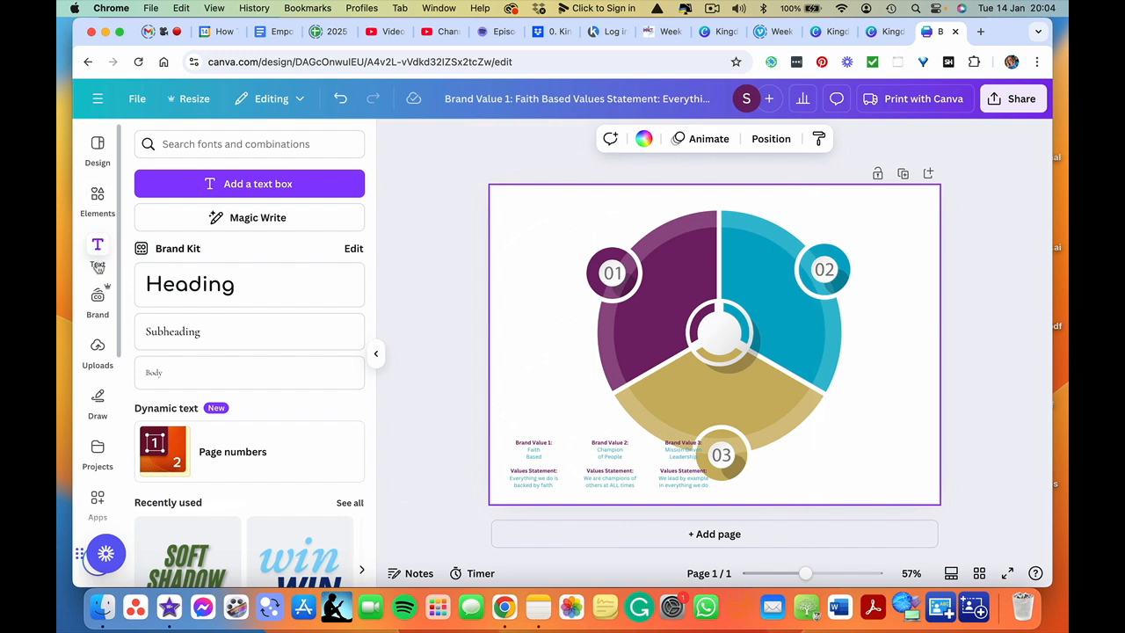
{"action": "left_click", "coordinate": [193, 289]}
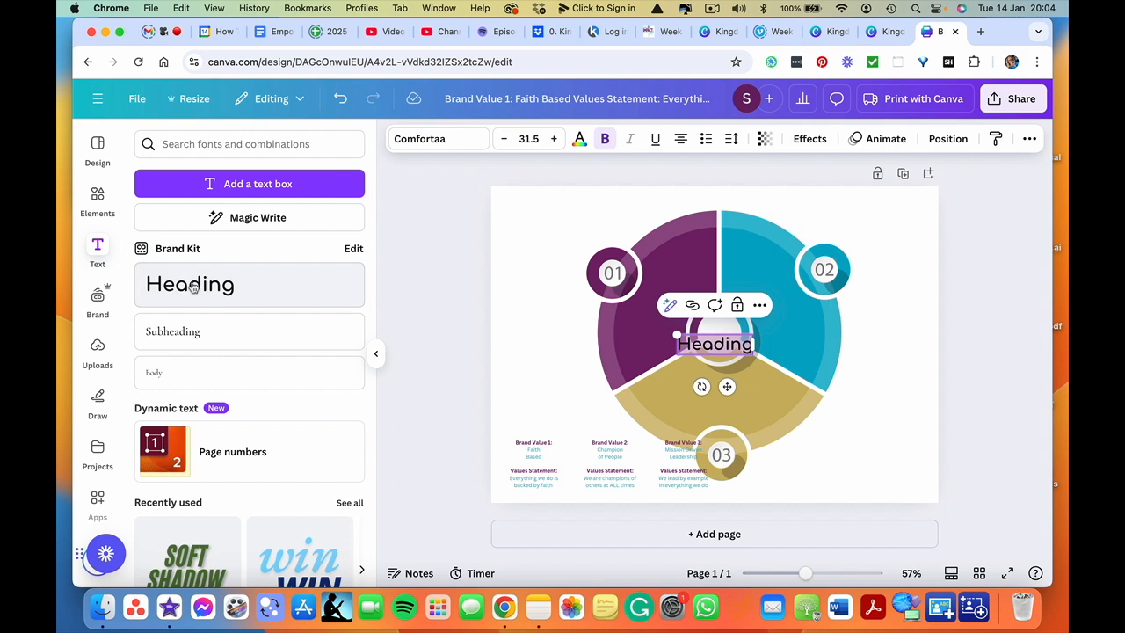
{"action": "left_click", "coordinate": [376, 356]}
- Replace the heading's placeholder text with "Everything we do is backed by faith", copied from the Brand Value 1 block
{"action": "double_click", "coordinate": [411, 474]}
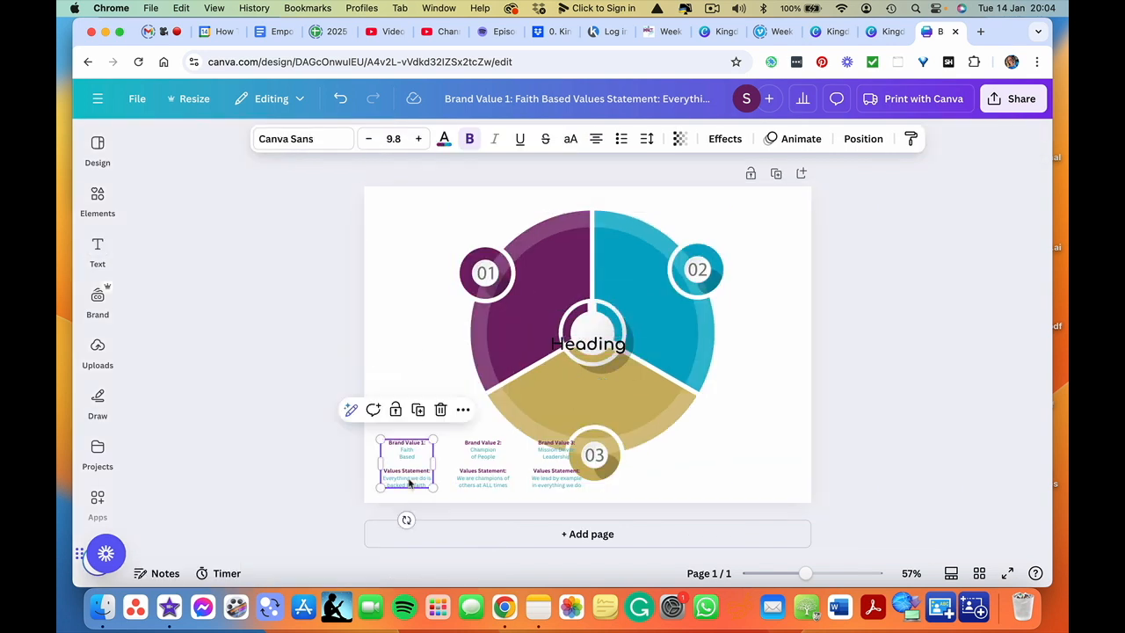
{"action": "left_click", "coordinate": [390, 477]}
{"action": "left_click_drag", "start_coordinate": [382, 478], "coordinate": [428, 484]}
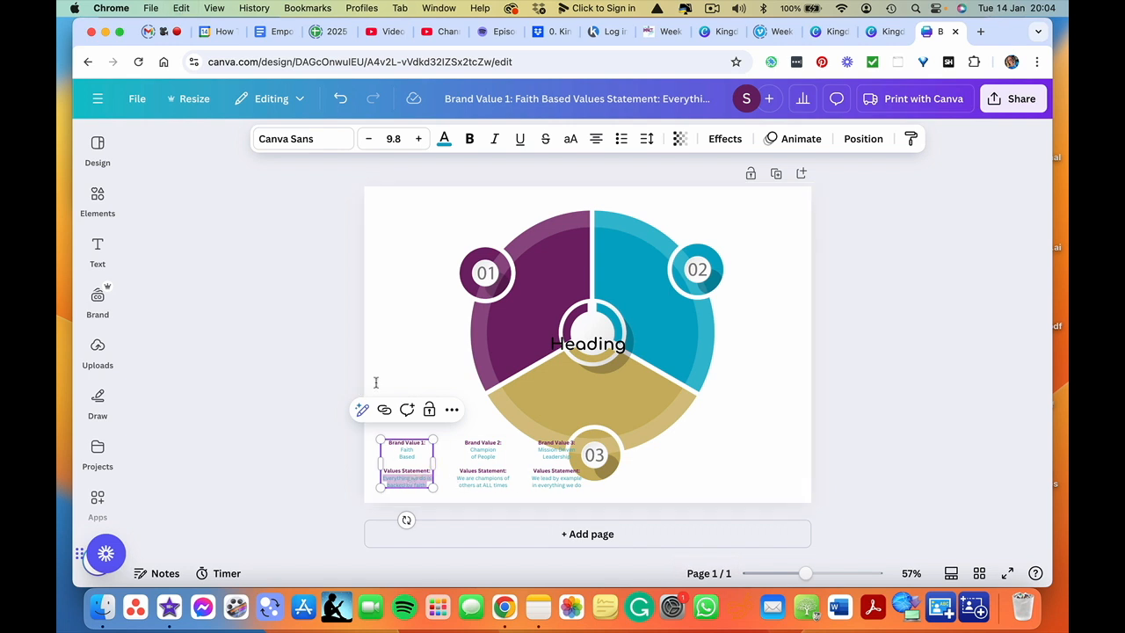
{"action": "left_click", "coordinate": [214, 8]}
{"action": "mouse_move", "coordinate": [181, 8]}
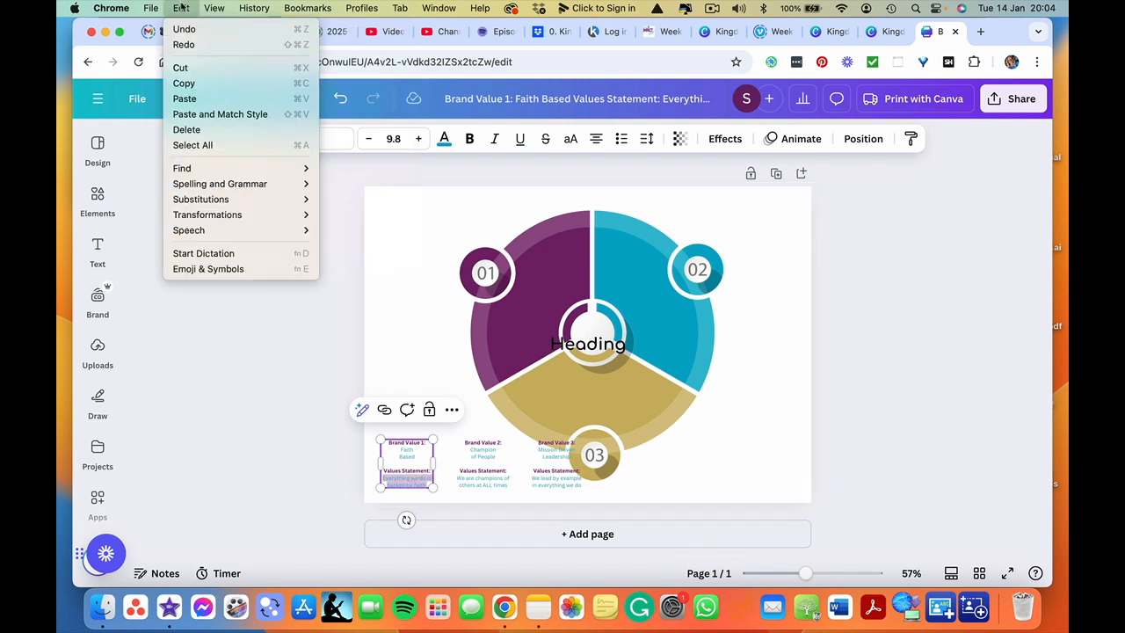
{"action": "left_click", "coordinate": [185, 82]}
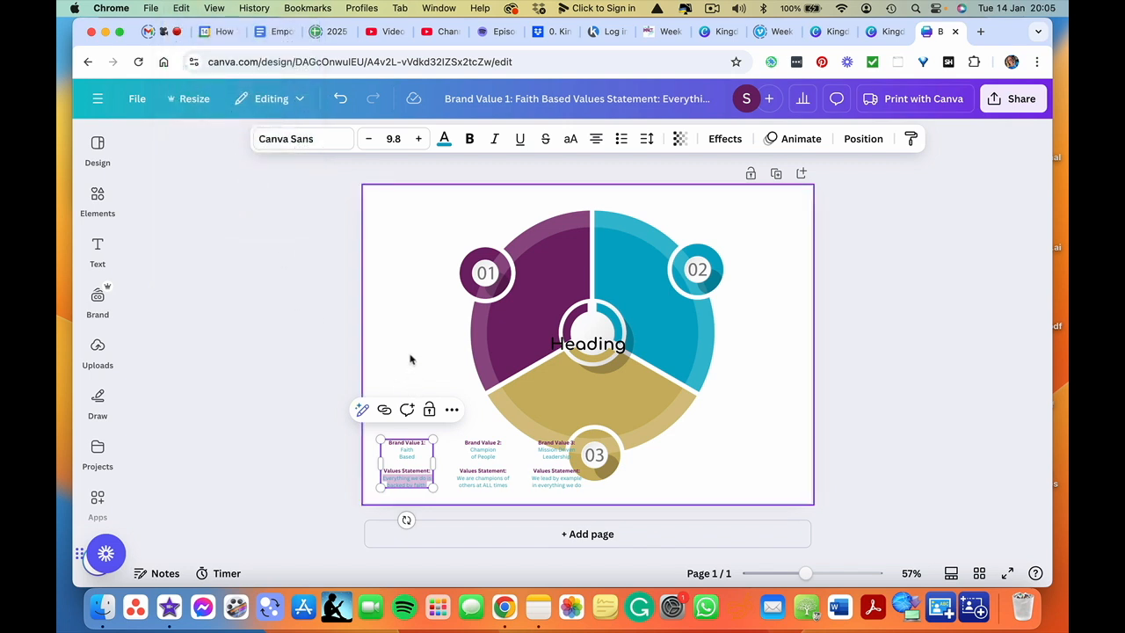
{"action": "double_click", "coordinate": [594, 345]}
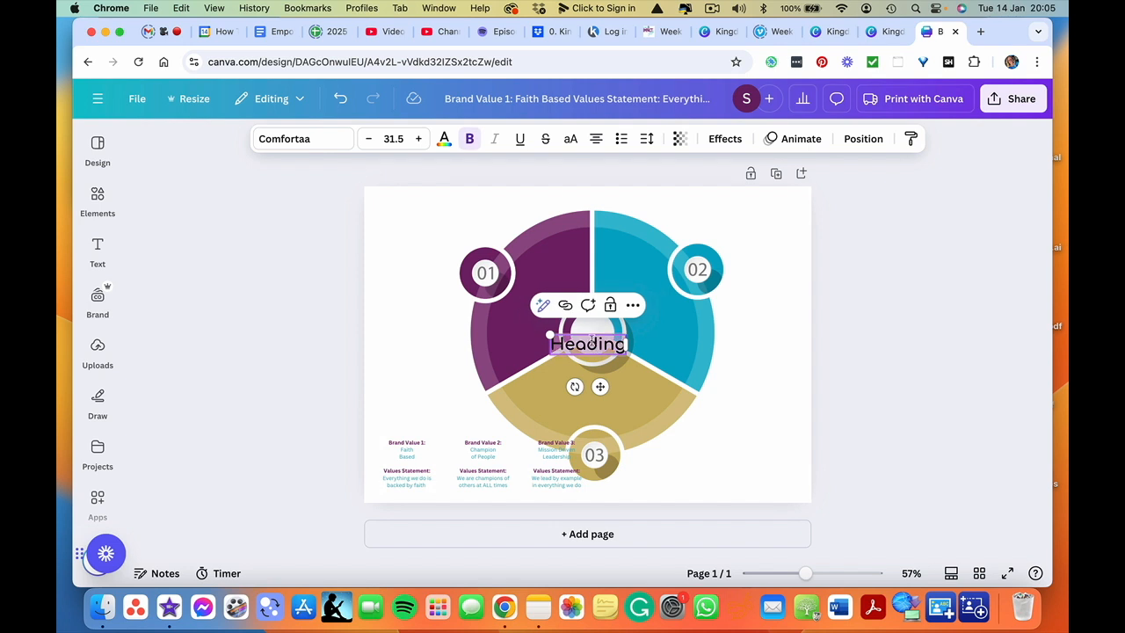
{"action": "left_click", "coordinate": [214, 8]}
{"action": "mouse_move", "coordinate": [183, 7]}
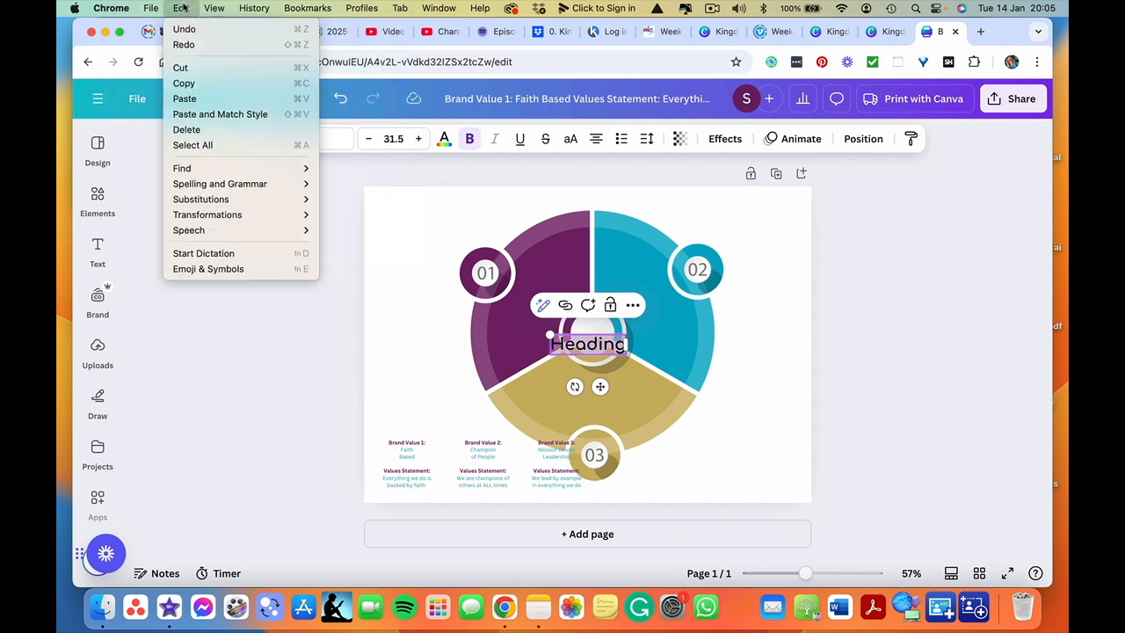
{"action": "left_click", "coordinate": [190, 100]}
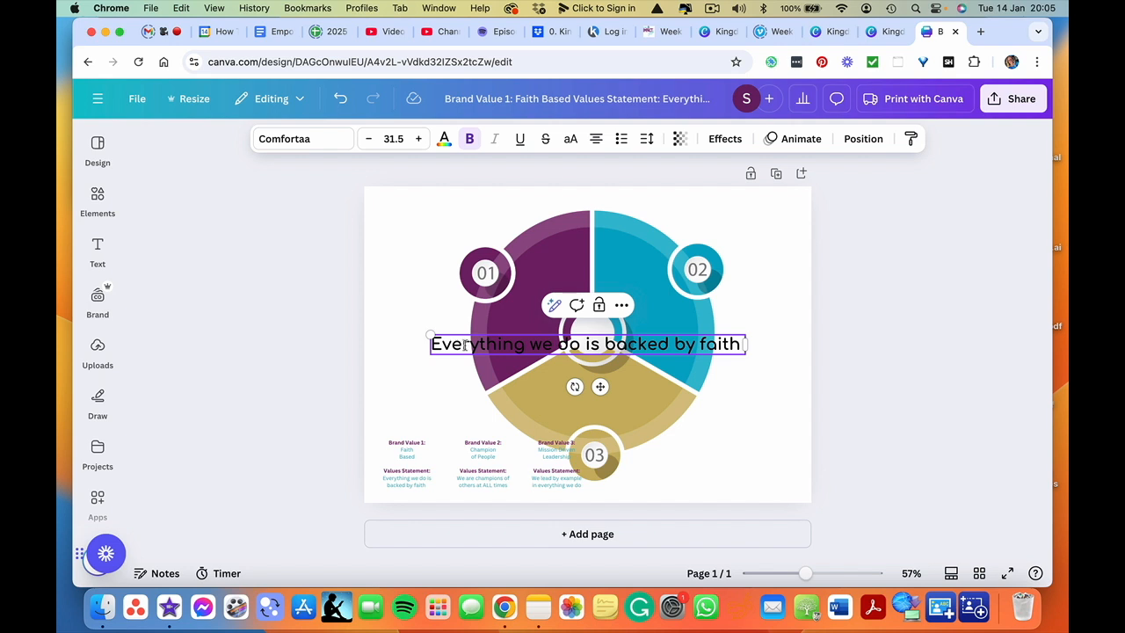
- Try Canva Sans, League Spartan and Montserrat as the font for the whole "Everything we do is backed by faith" text
{"action": "triple_click", "coordinate": [460, 344]}
{"action": "double_click", "coordinate": [443, 344]}
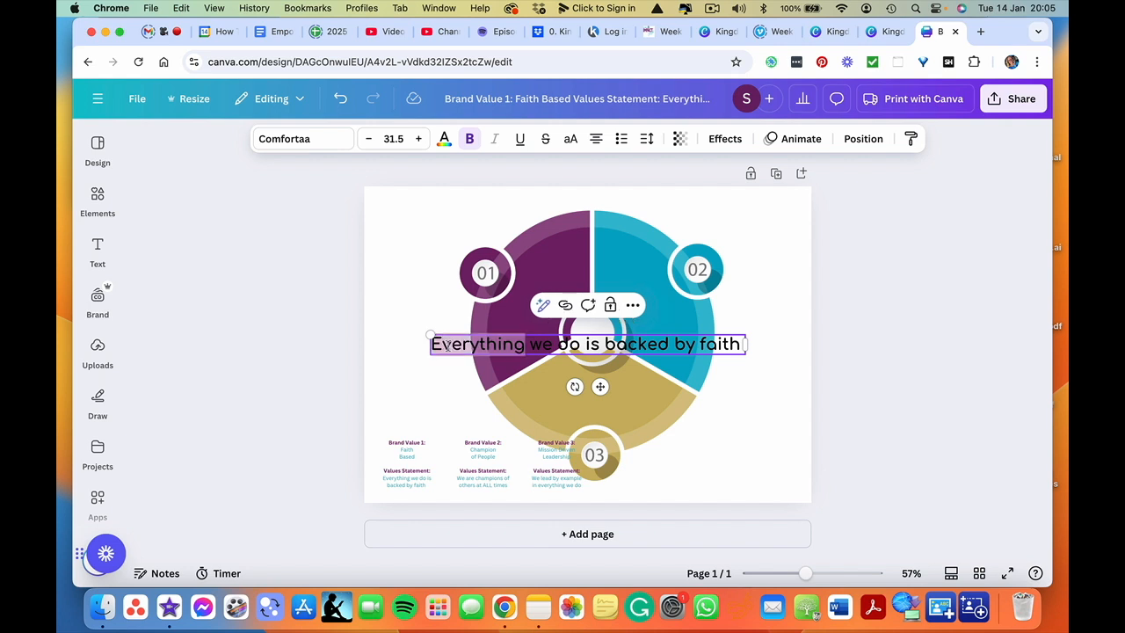
{"action": "key", "text": "super+a"}
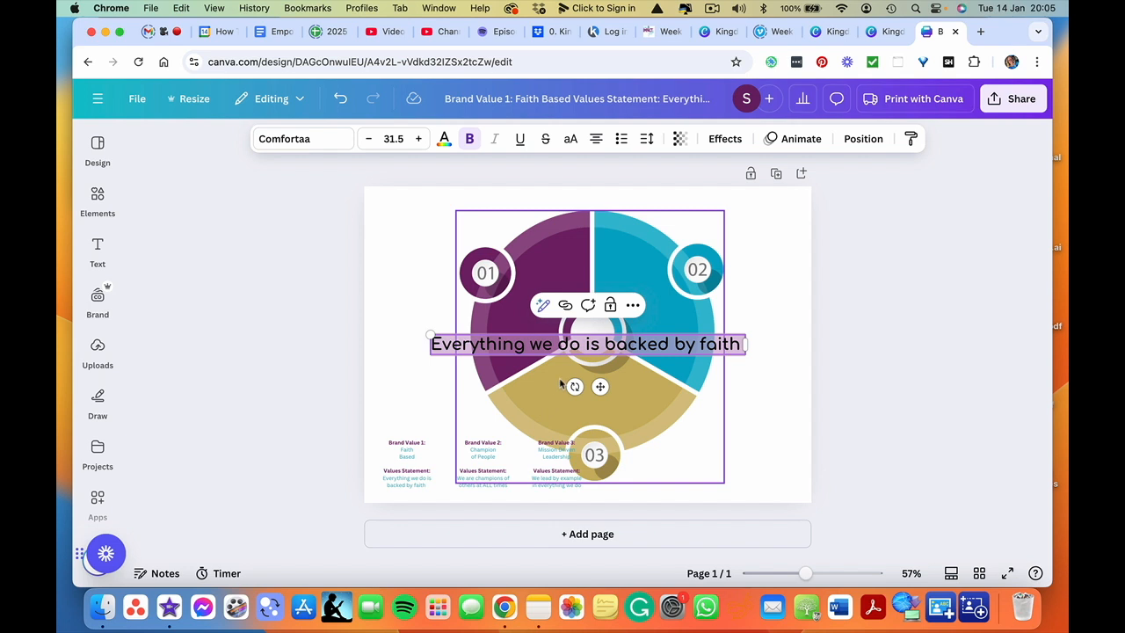
{"action": "left_click", "coordinate": [303, 140]}
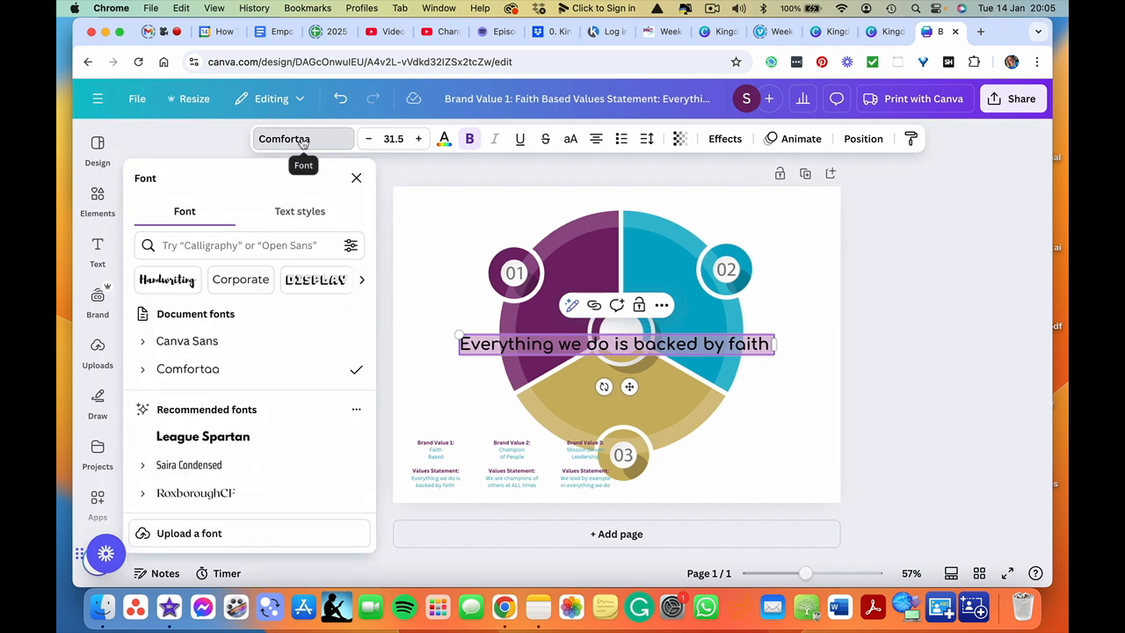
{"action": "left_click", "coordinate": [211, 343]}
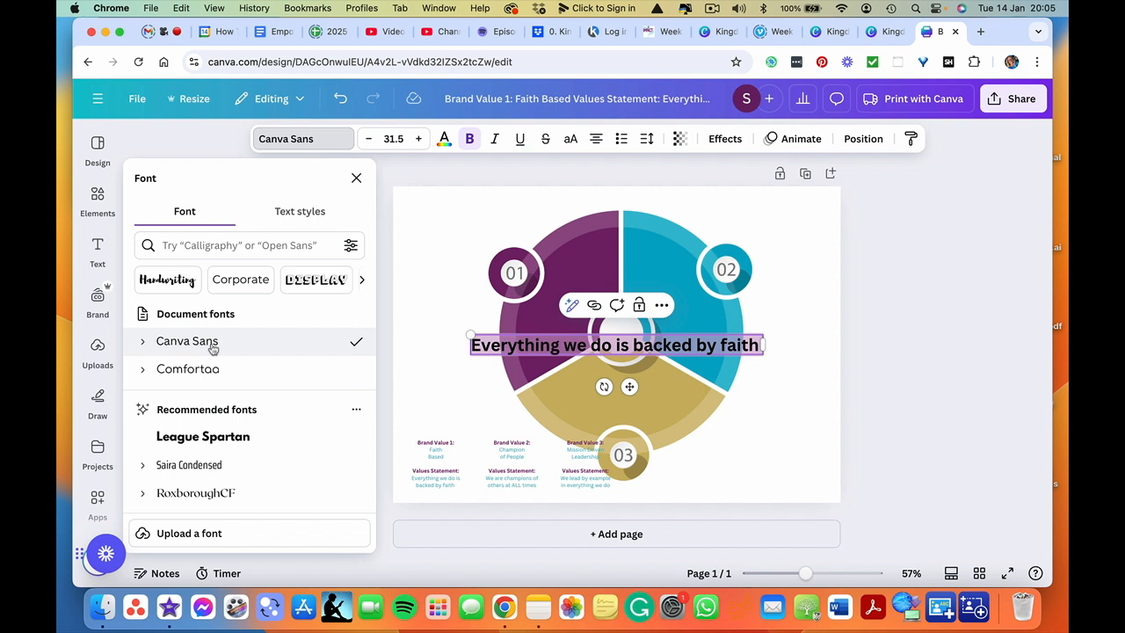
{"action": "scroll", "coordinate": [223, 439], "scroll_direction": "down", "scroll_amount": 1}
{"action": "left_click", "coordinate": [221, 423]}
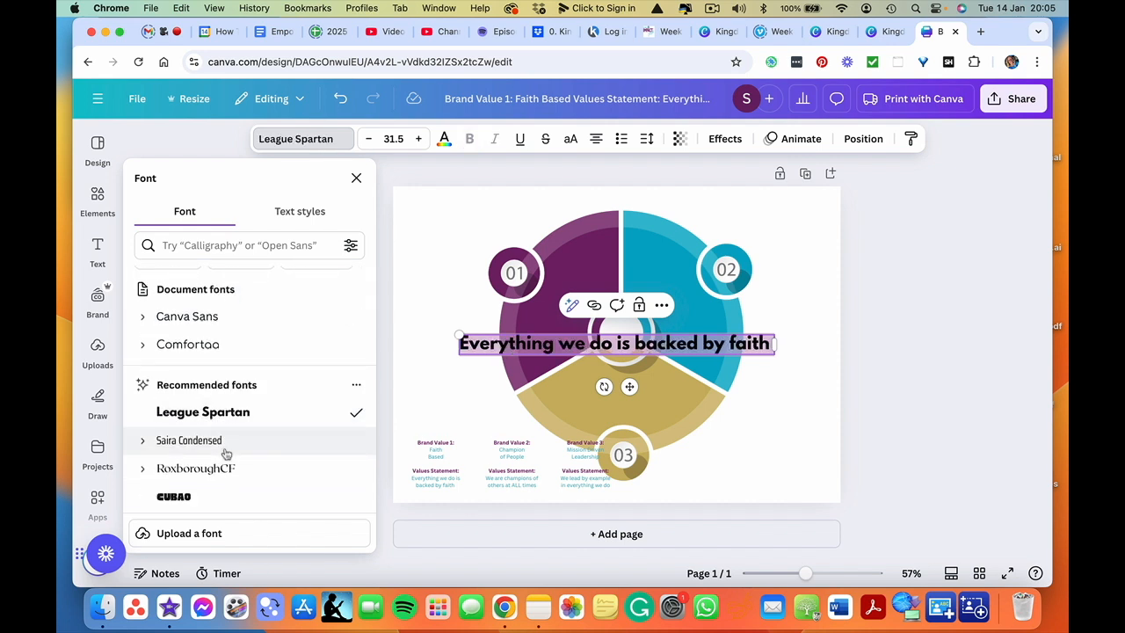
{"action": "scroll", "coordinate": [220, 444], "scroll_direction": "down", "scroll_amount": 3}
{"action": "left_click", "coordinate": [213, 442]}
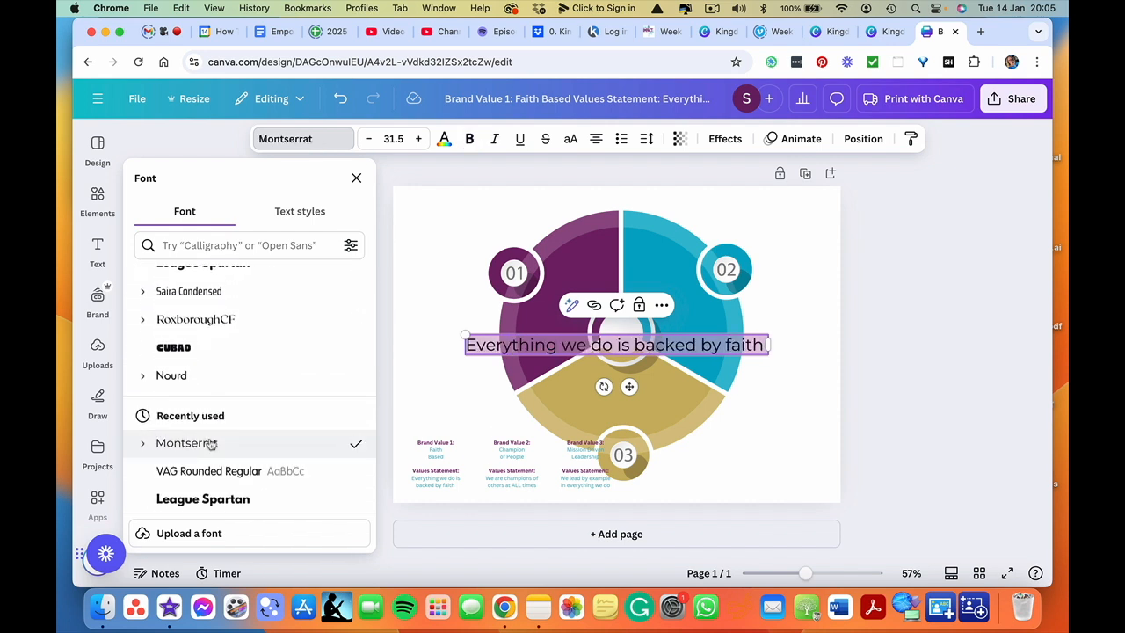
- Set the font of the "Everything we do is backed by faith" text to Open Sans and deselect it
{"action": "scroll", "coordinate": [234, 461], "scroll_direction": "down", "scroll_amount": 6}
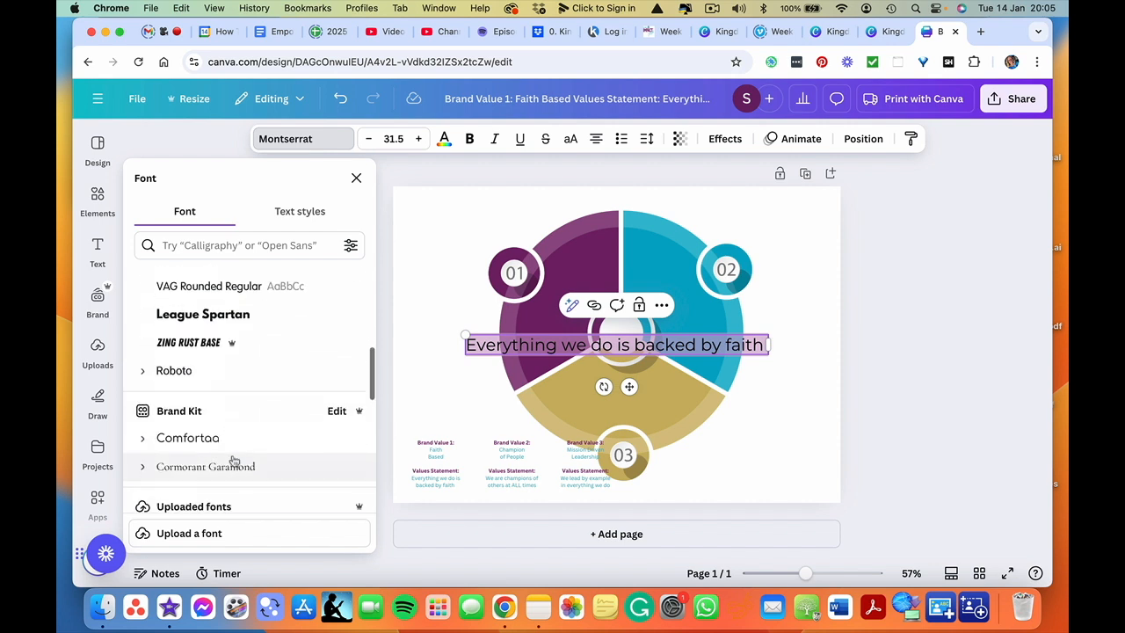
{"action": "scroll", "coordinate": [234, 462], "scroll_direction": "down", "scroll_amount": 10}
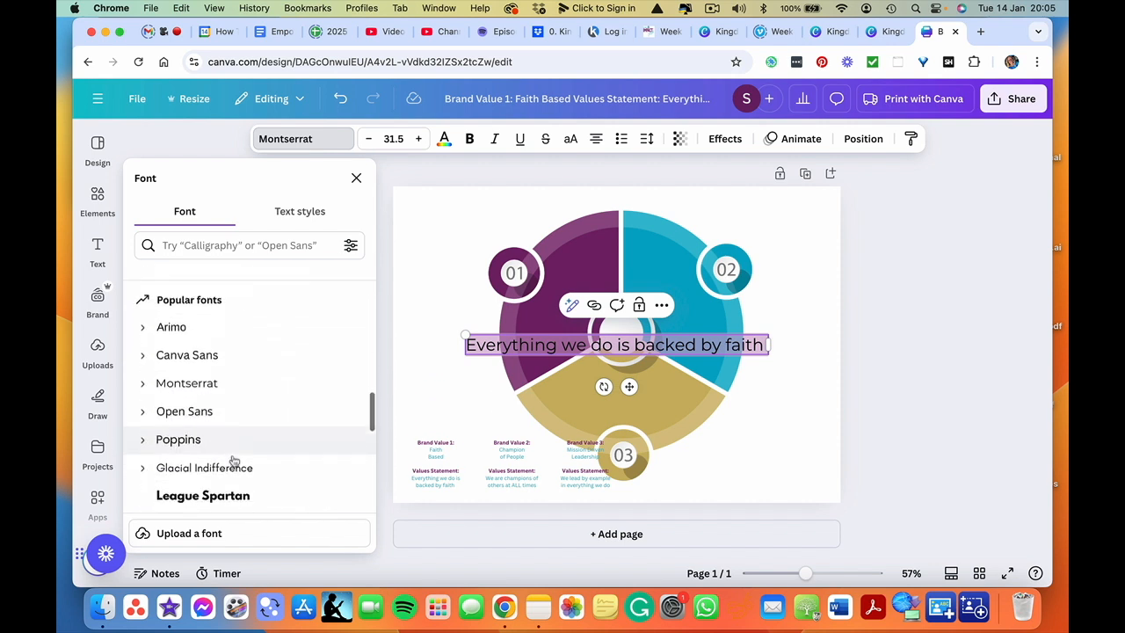
{"action": "left_click", "coordinate": [179, 352]}
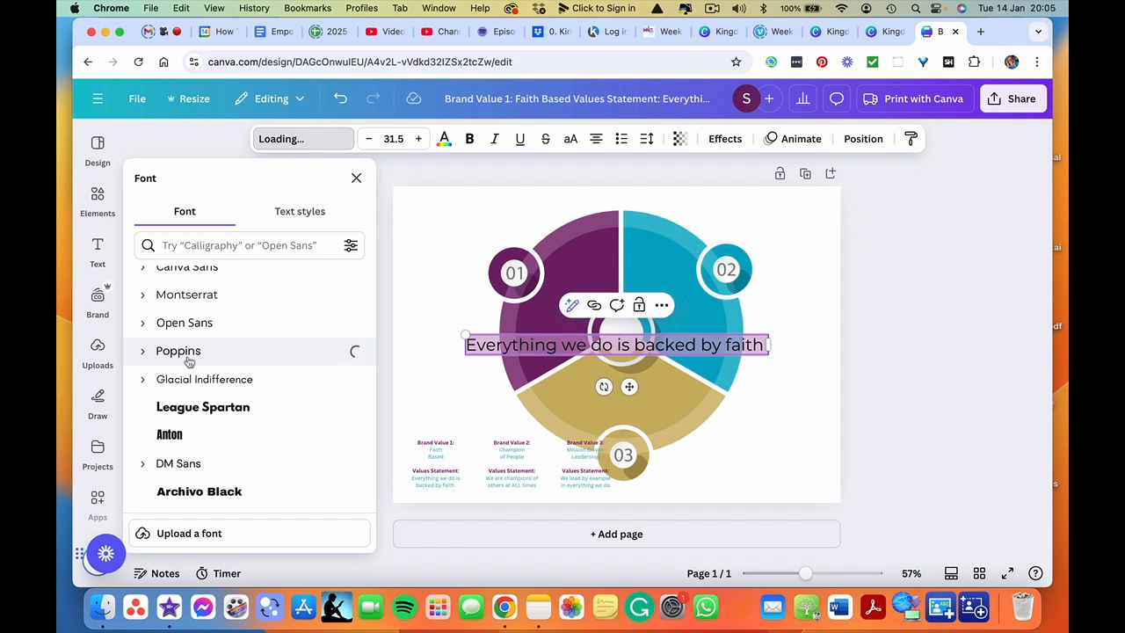
{"action": "left_click", "coordinate": [193, 325]}
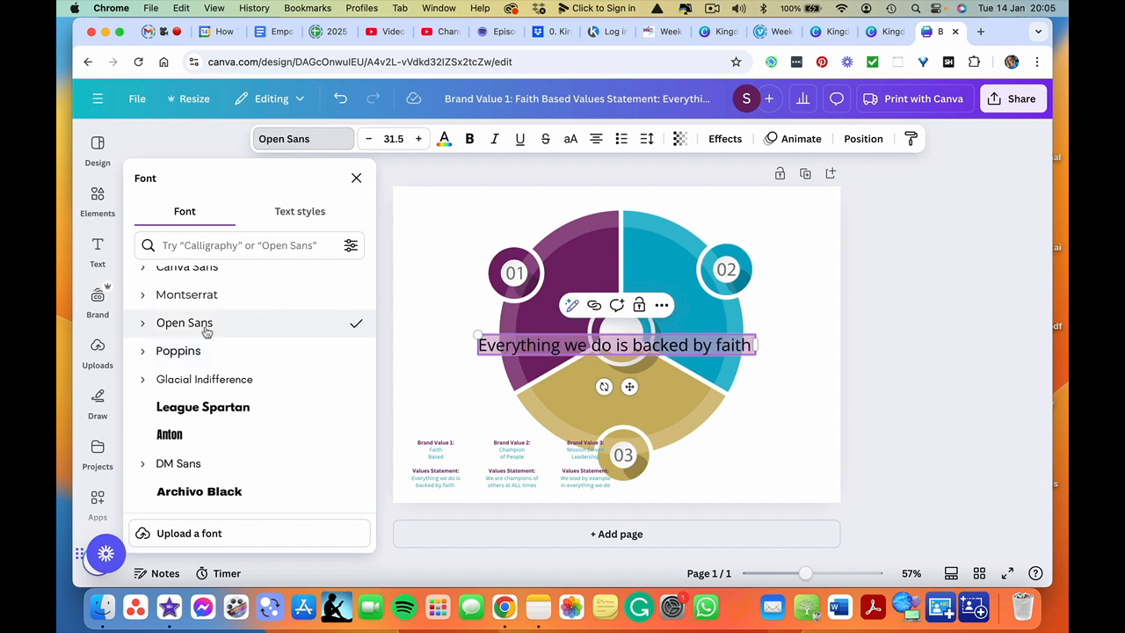
{"action": "left_click", "coordinate": [358, 180]}
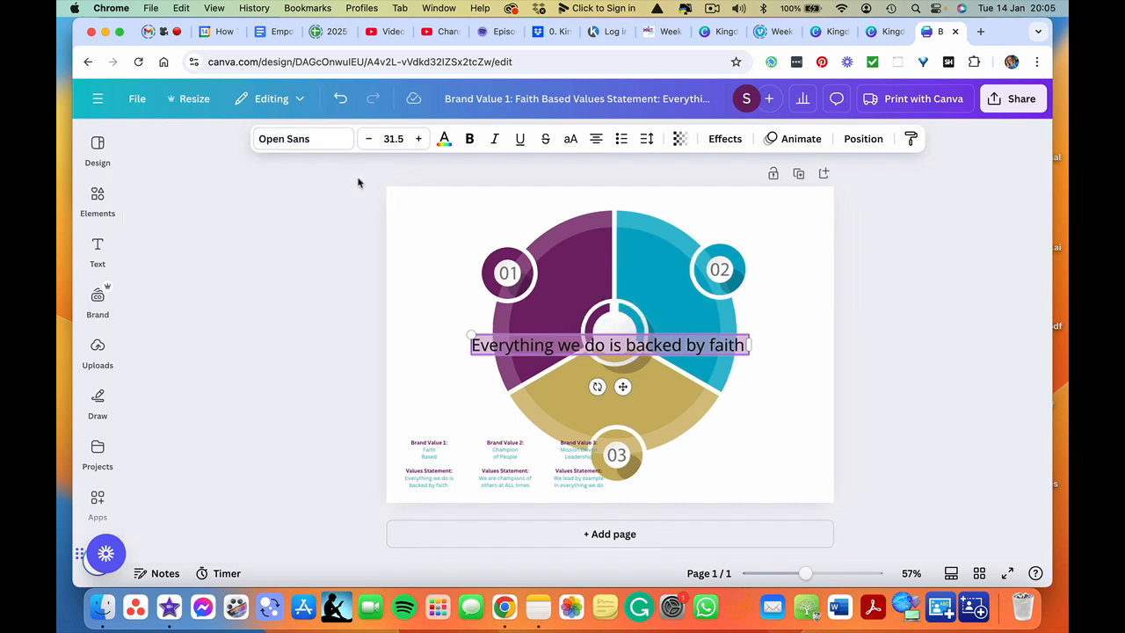
{"action": "left_click", "coordinate": [424, 387]}
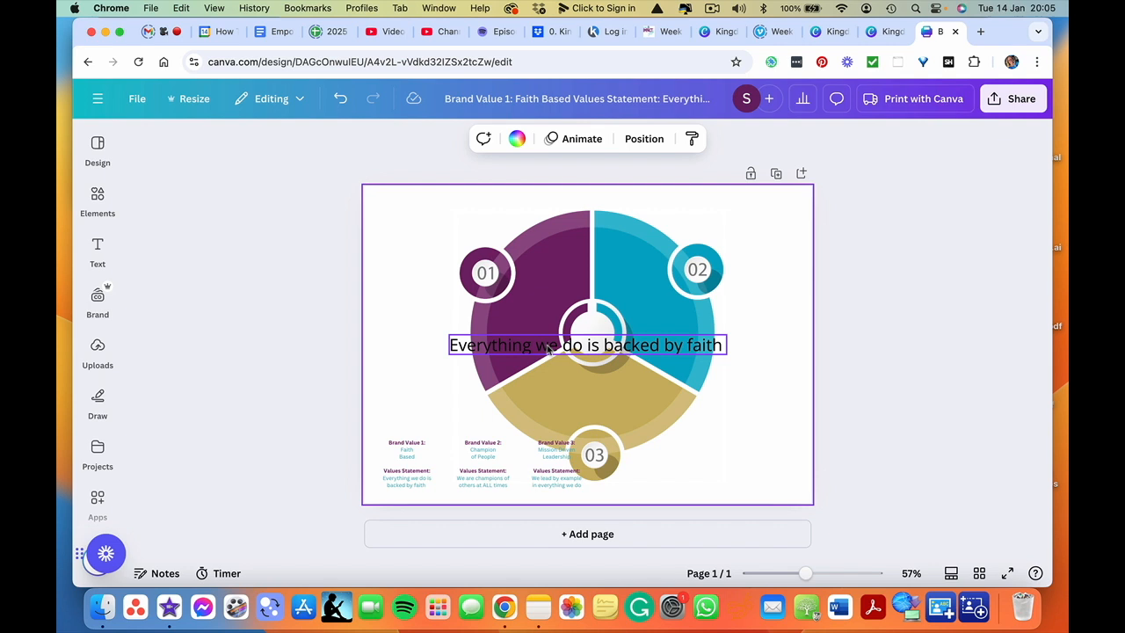
{"action": "left_click", "coordinate": [536, 349]}
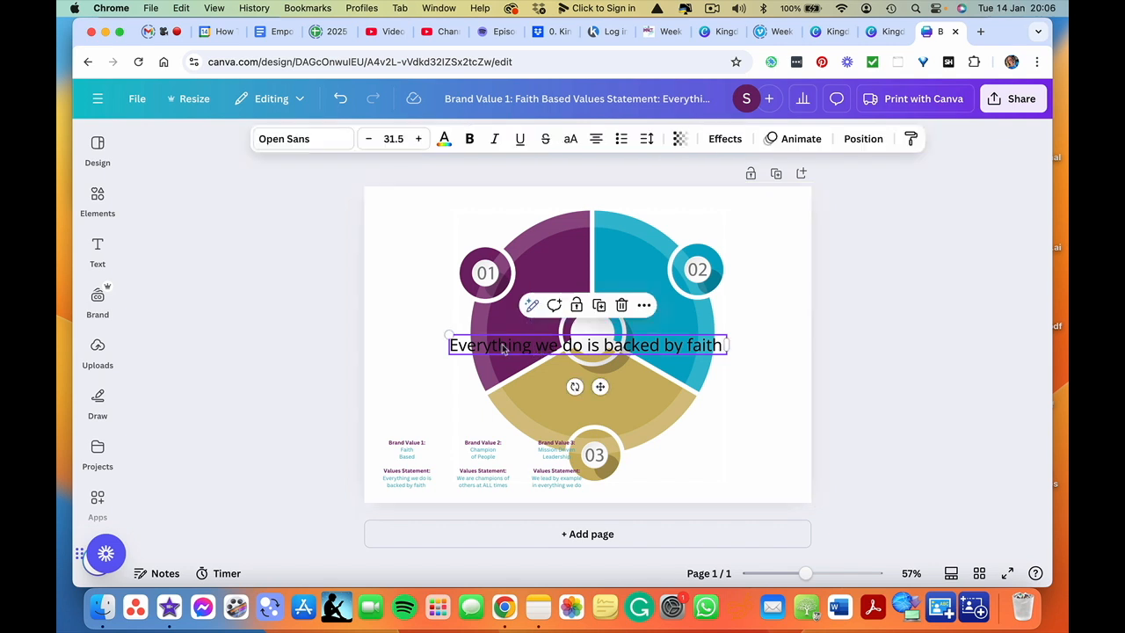
{"action": "left_click", "coordinate": [503, 347]}
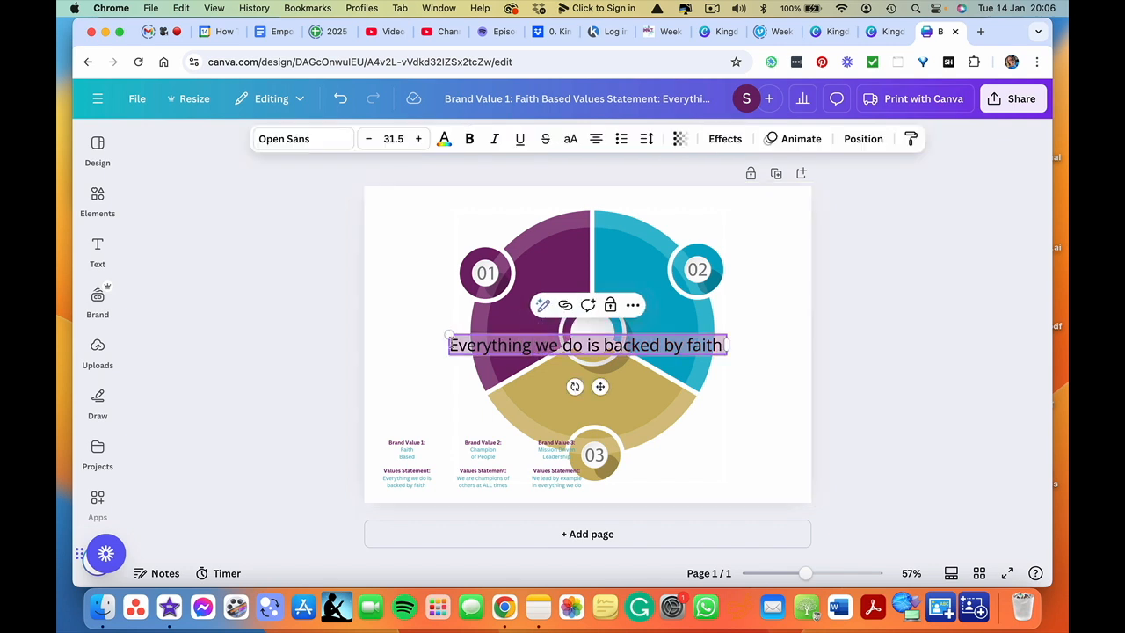
{"action": "double_click", "coordinate": [473, 346]}
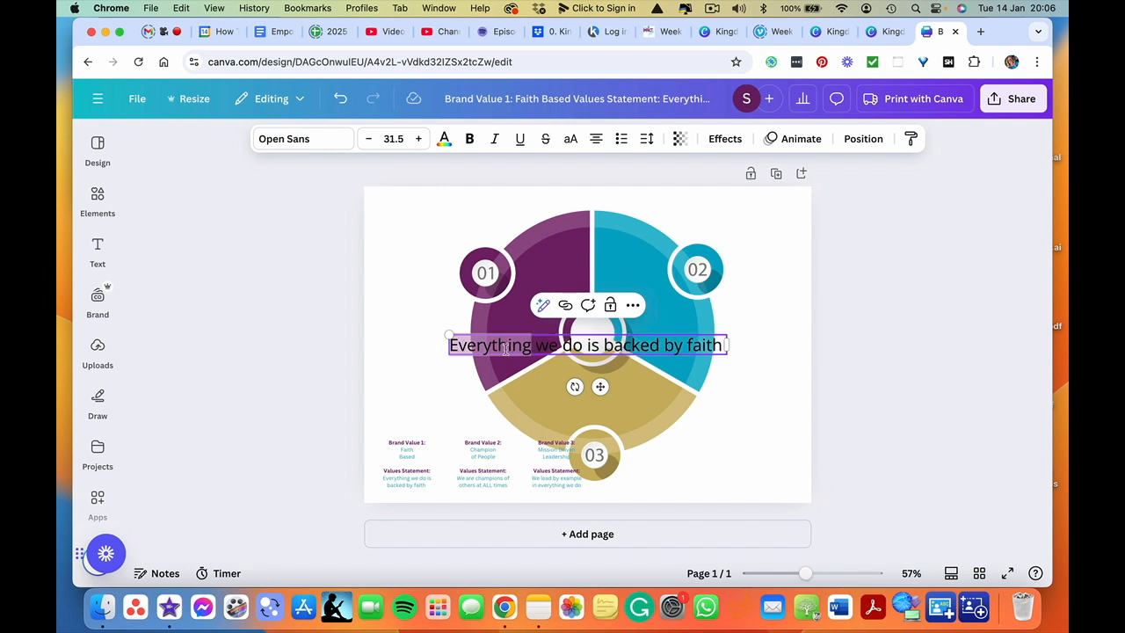
{"action": "left_click_drag", "start_coordinate": [534, 348], "coordinate": [721, 346]}
{"action": "double_click", "coordinate": [694, 345]}
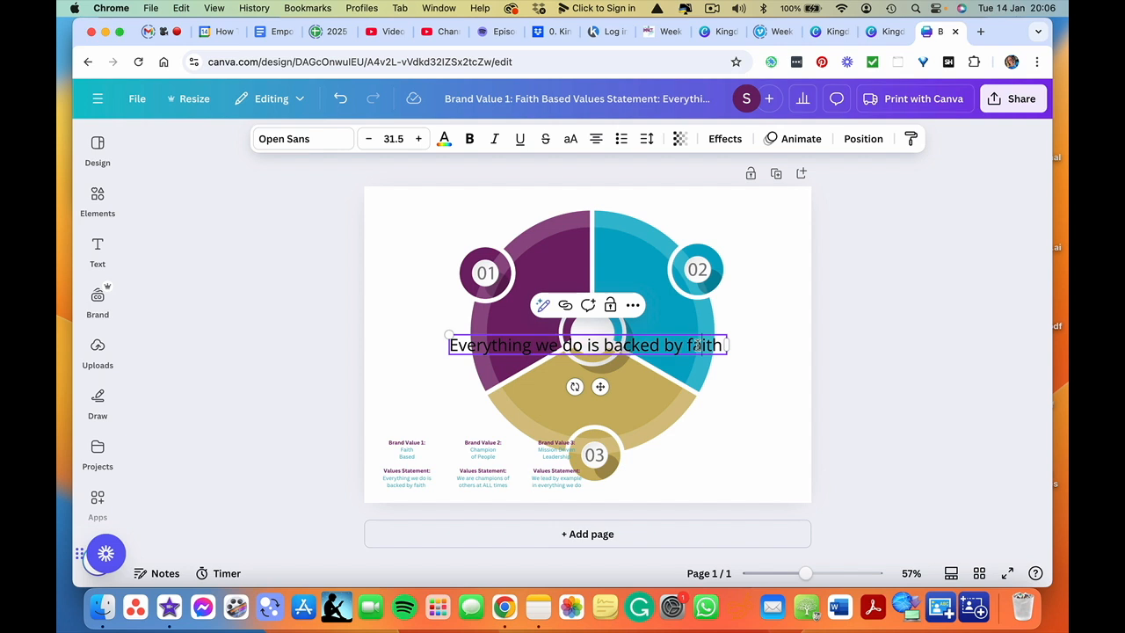
{"action": "double_click", "coordinate": [675, 347]}
{"action": "left_click", "coordinate": [451, 345]}
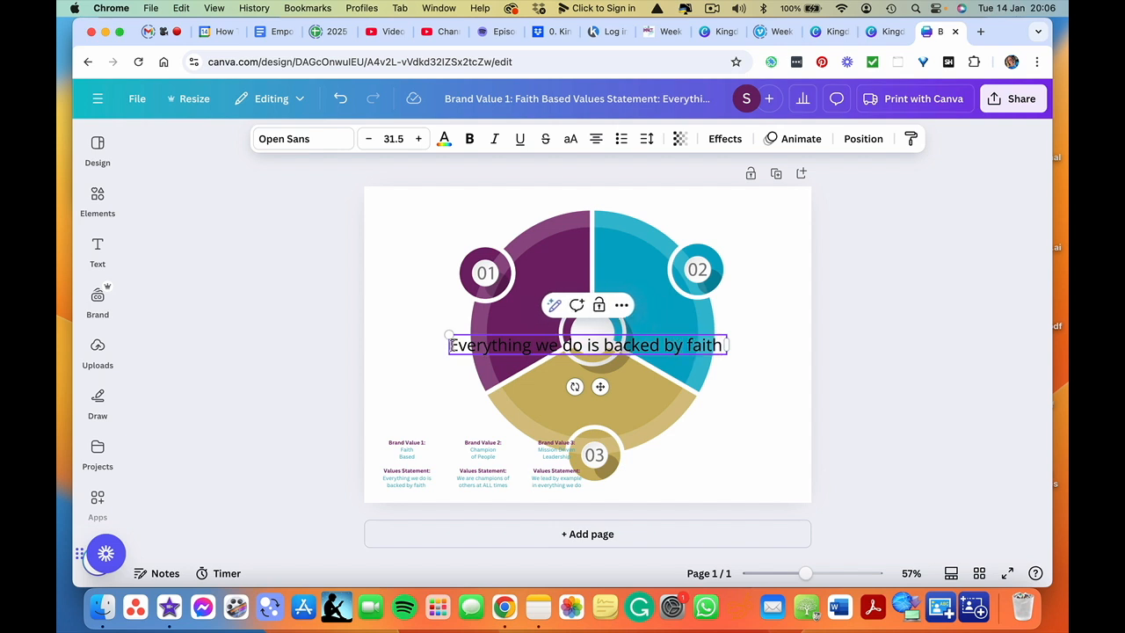
{"action": "left_click_drag", "start_coordinate": [451, 345], "coordinate": [720, 346]}
{"action": "left_click", "coordinate": [761, 338]}
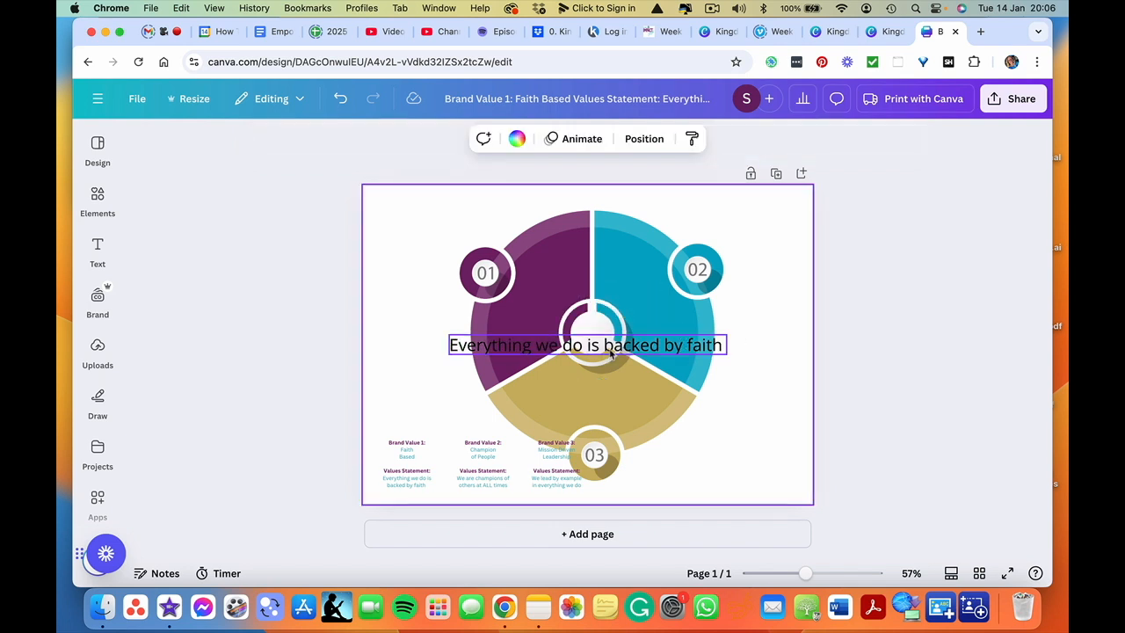
- Set the font size of the "Everything we do is backed by faith" text to 27.5
{"action": "left_click", "coordinate": [677, 349]}
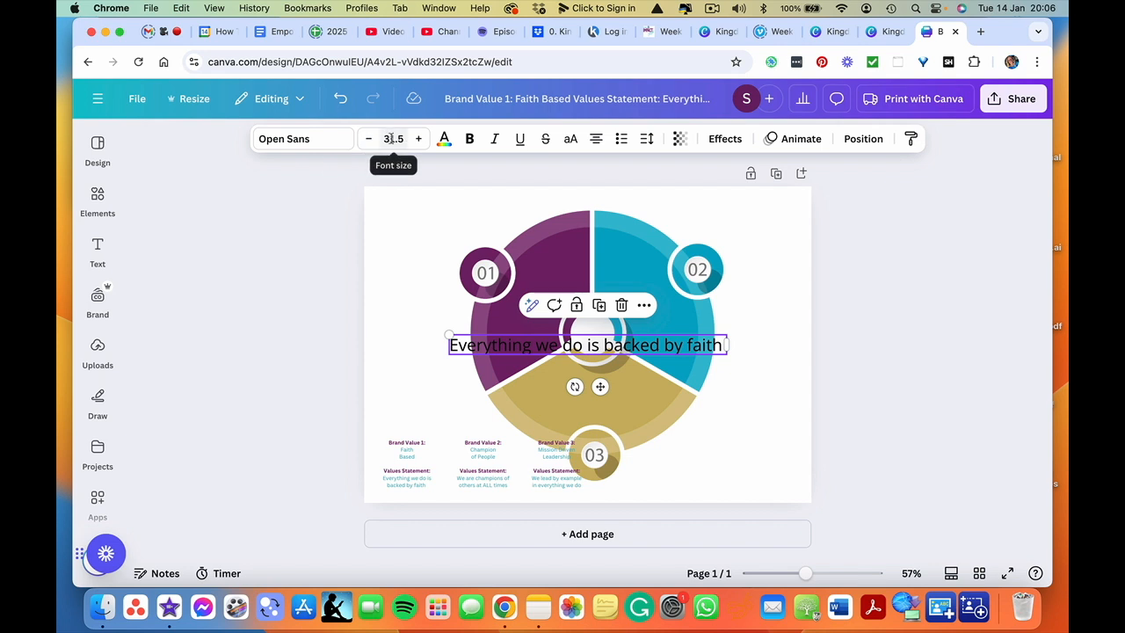
{"action": "left_click", "coordinate": [418, 139]}
{"action": "left_click", "coordinate": [418, 139]}
{"action": "left_click", "coordinate": [418, 139]}
{"action": "left_click", "coordinate": [418, 139]}
{"action": "left_click", "coordinate": [418, 138]}
{"action": "left_click", "coordinate": [419, 139]}
{"action": "left_click", "coordinate": [419, 139]}
{"action": "left_click", "coordinate": [418, 138]}
{"action": "left_click", "coordinate": [369, 139]}
{"action": "left_click", "coordinate": [369, 139]}
{"action": "left_click", "coordinate": [369, 139]}
{"action": "left_click", "coordinate": [369, 138]}
{"action": "left_click", "coordinate": [370, 139]}
{"action": "left_click", "coordinate": [369, 139]}
{"action": "left_click", "coordinate": [369, 139]}
{"action": "left_click", "coordinate": [369, 139]}
{"action": "left_click", "coordinate": [369, 139]}
{"action": "left_click", "coordinate": [369, 138]}
{"action": "left_click", "coordinate": [370, 139]}
{"action": "left_click", "coordinate": [369, 139]}
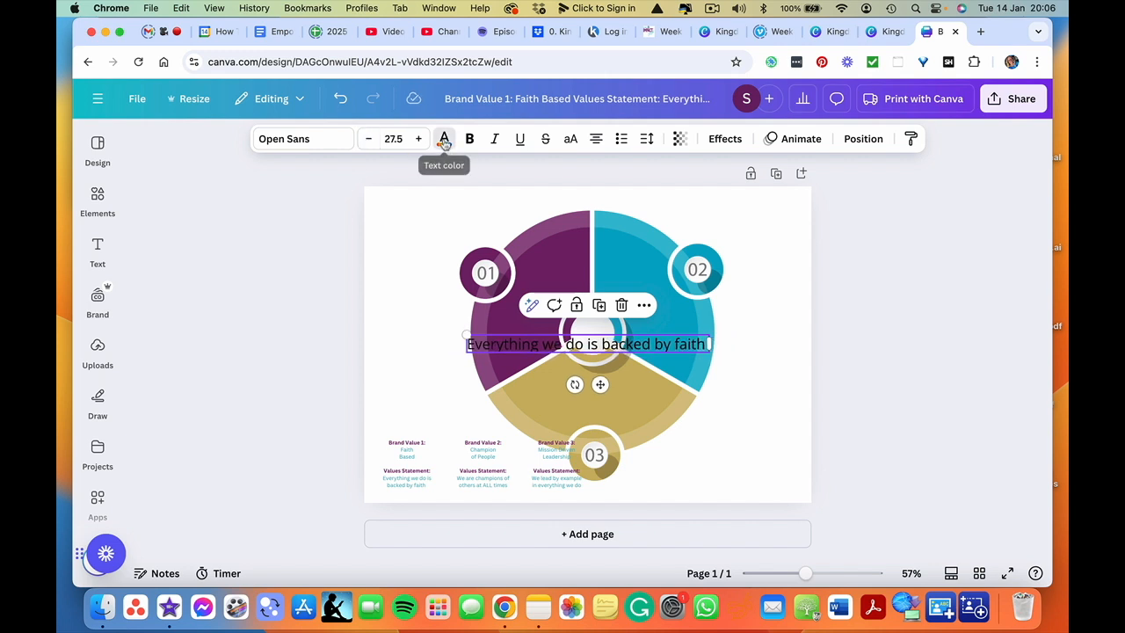
- Change the "Everything we do is backed by faith" text to white (#ffffff) using the document colors
{"action": "left_click", "coordinate": [444, 140]}
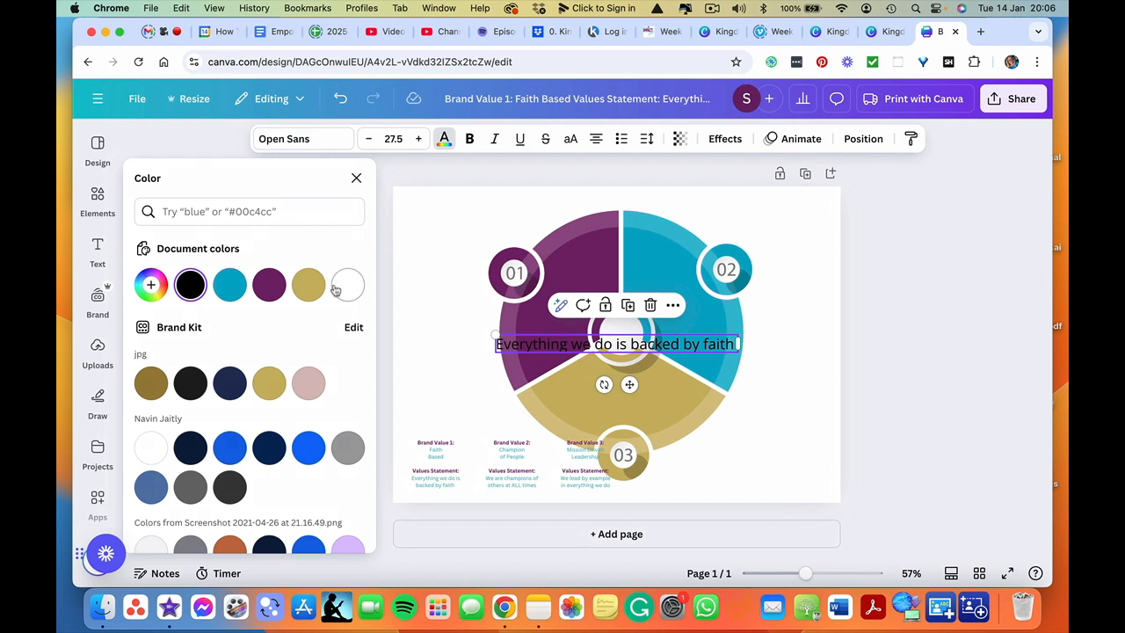
{"action": "left_click", "coordinate": [347, 284]}
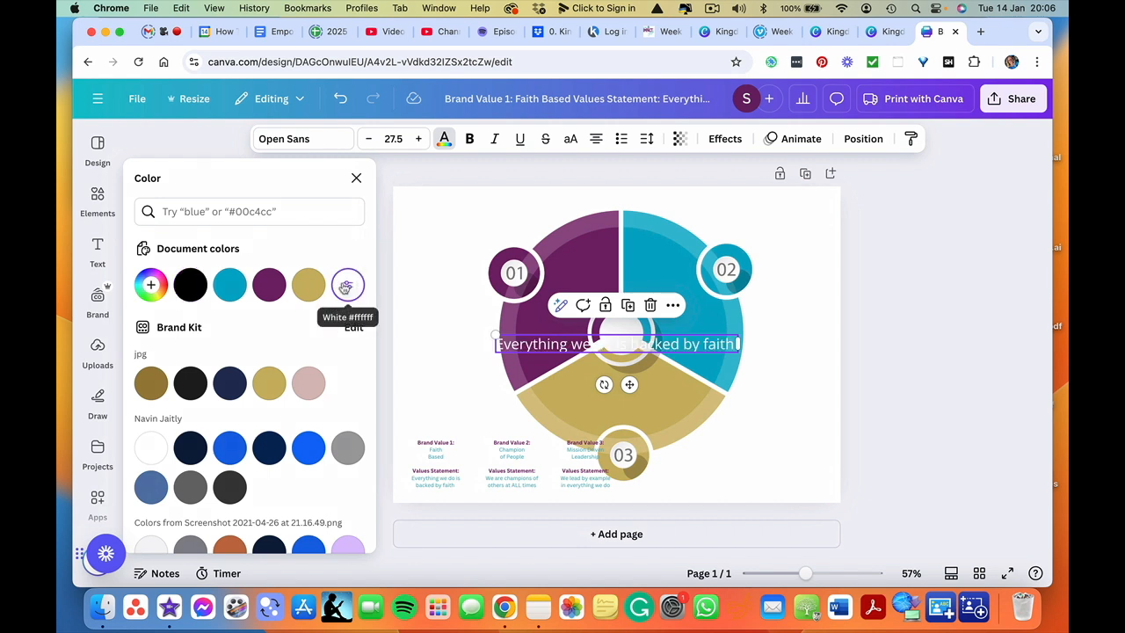
{"action": "left_click", "coordinate": [357, 179]}
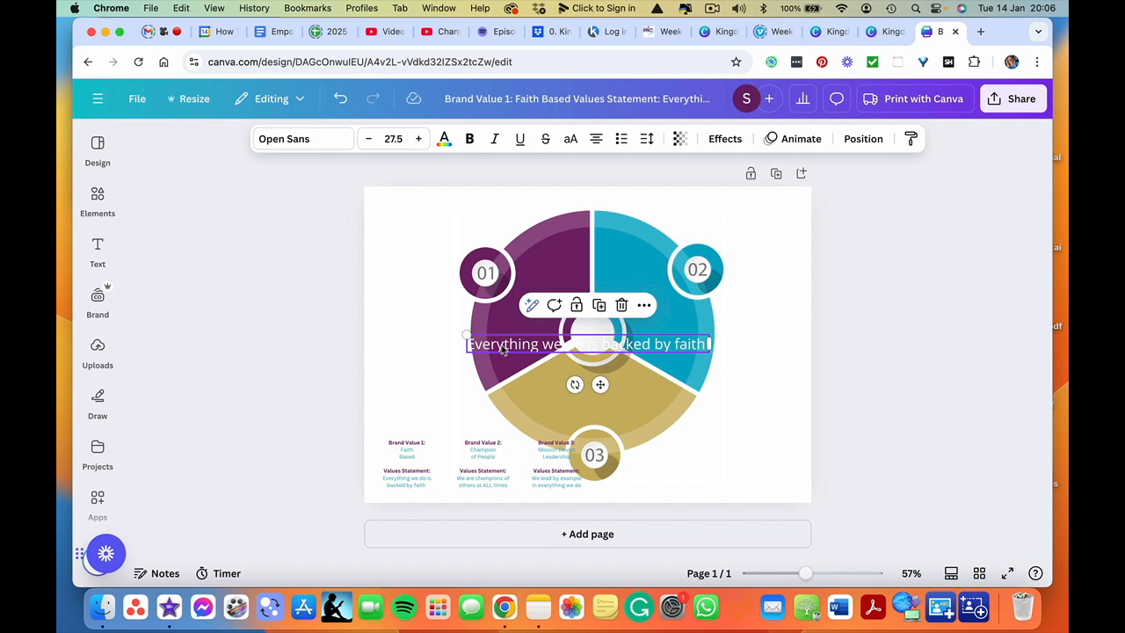
- Move the statement text into the purple 01 section and narrow its box so the text wraps onto four lines
{"action": "left_click_drag", "start_coordinate": [505, 349], "coordinate": [545, 288]}
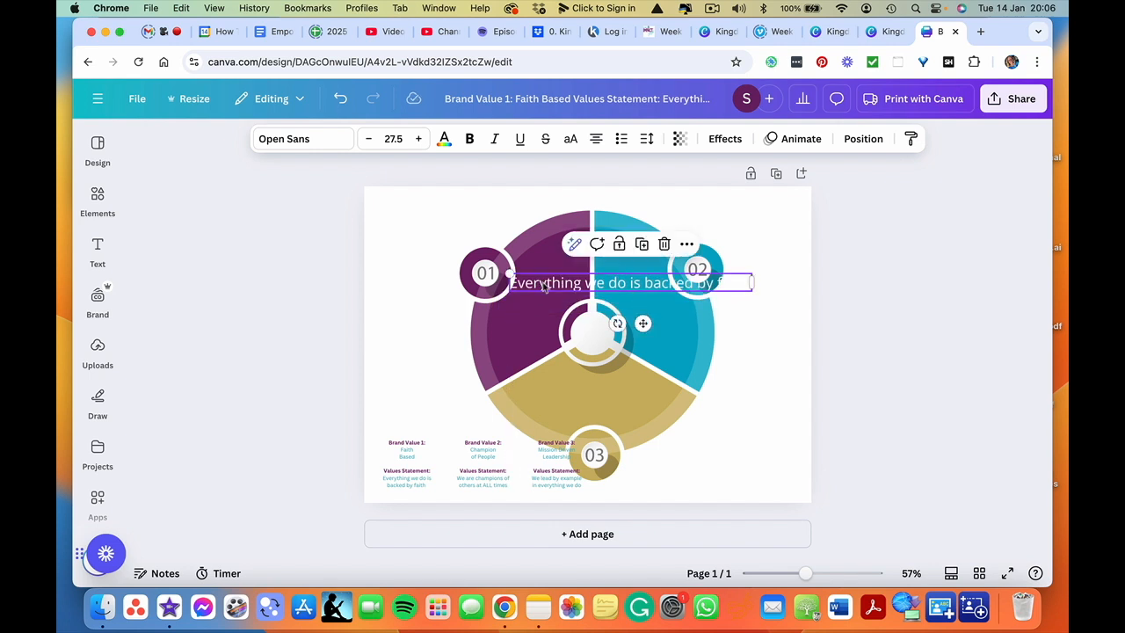
{"action": "left_click", "coordinate": [539, 285]}
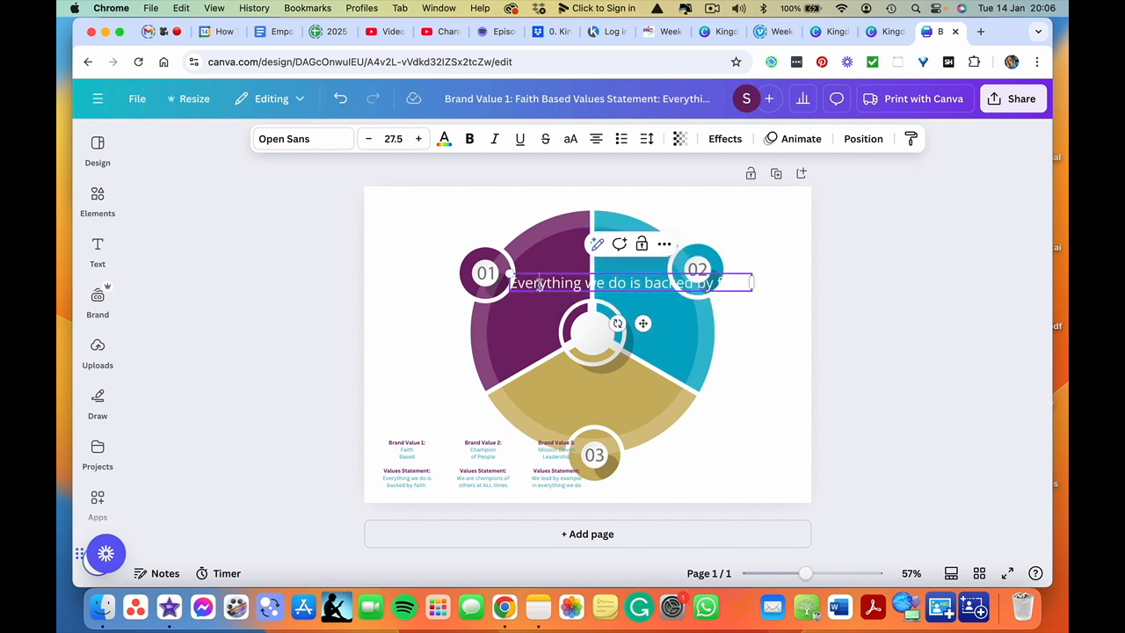
{"action": "double_click", "coordinate": [543, 283]}
{"action": "left_click", "coordinate": [576, 285]}
{"action": "left_click_drag", "start_coordinate": [753, 283], "coordinate": [732, 325]}
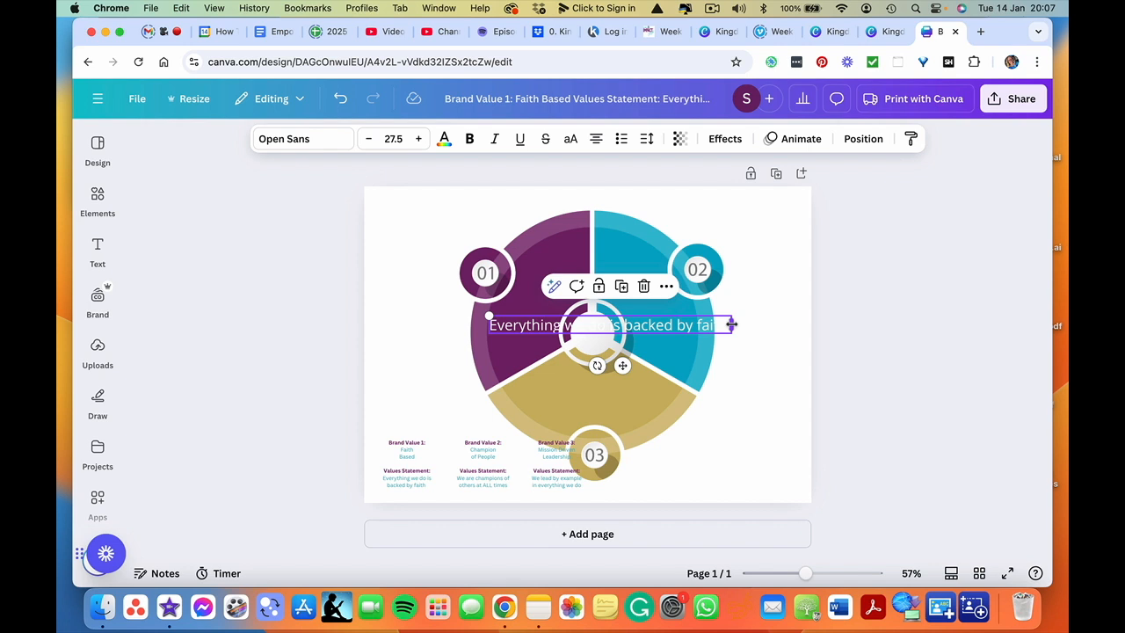
{"action": "left_click_drag", "start_coordinate": [731, 324], "coordinate": [549, 279]}
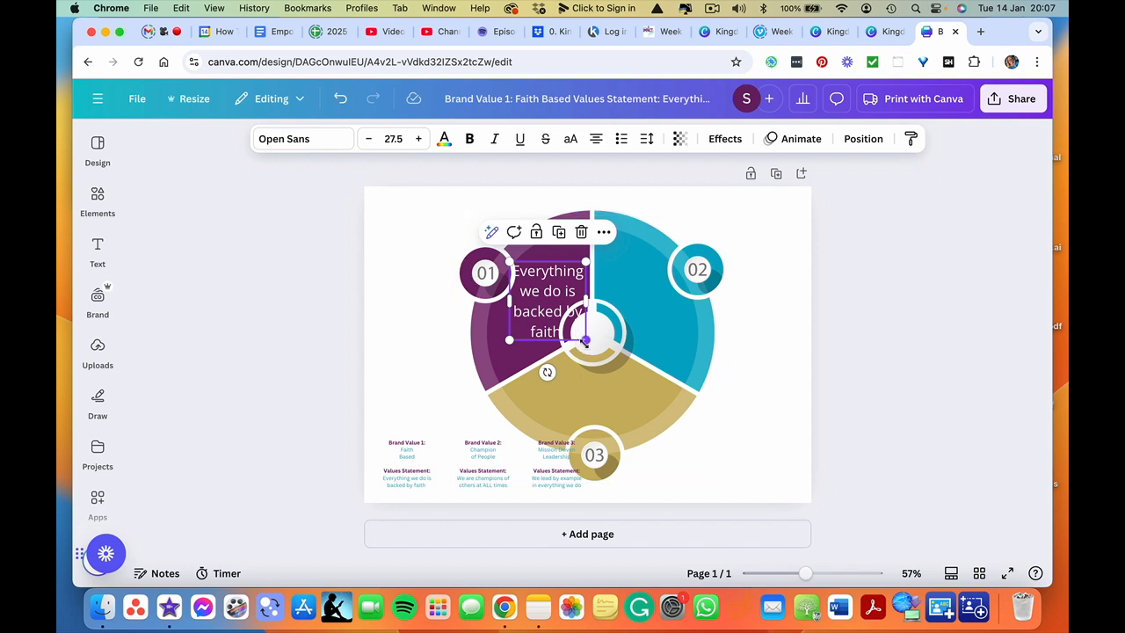
- Reduce the font size of the statement text in the purple section to 21.5
{"action": "left_click", "coordinate": [401, 364]}
{"action": "left_click", "coordinate": [550, 322]}
{"action": "left_click", "coordinate": [541, 303]}
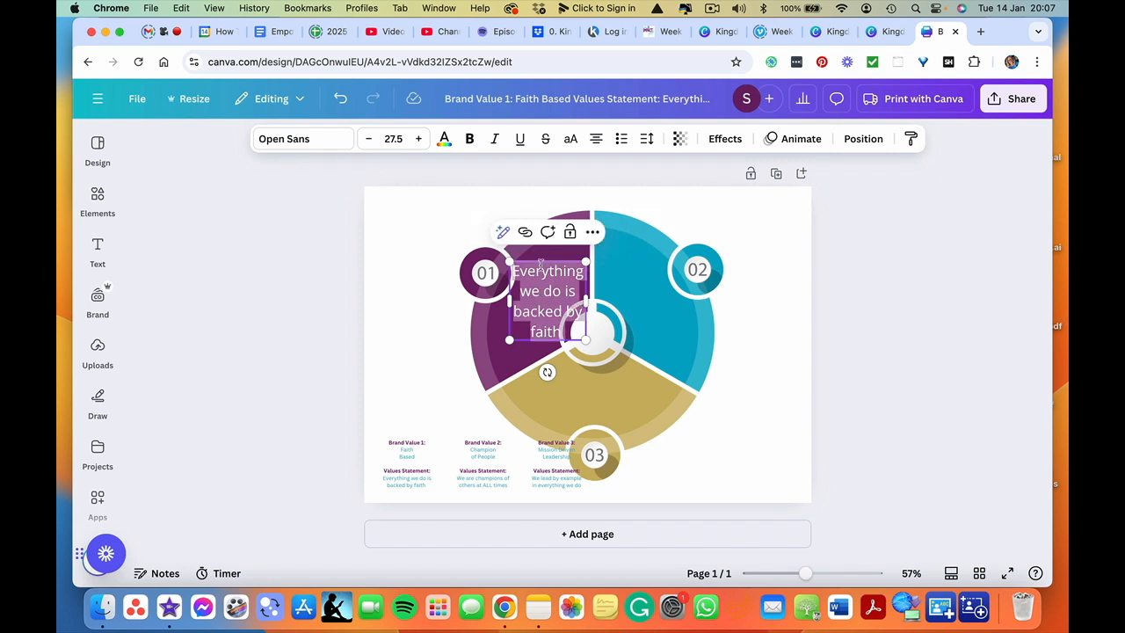
{"action": "left_click", "coordinate": [367, 140]}
{"action": "left_click", "coordinate": [368, 140]}
{"action": "left_click", "coordinate": [368, 140]}
{"action": "left_click", "coordinate": [368, 141]}
{"action": "left_click", "coordinate": [367, 141]}
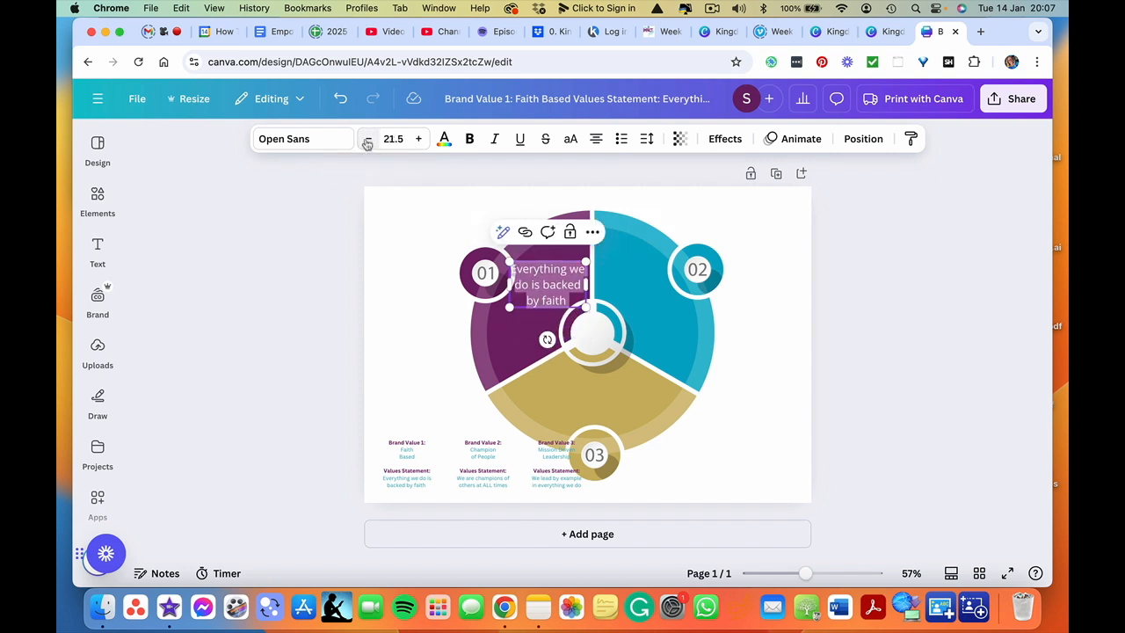
- Rescale the statement text to size 20.5 on four lines and move it up within the purple section
{"action": "left_click", "coordinate": [325, 256]}
{"action": "left_click_drag", "start_coordinate": [559, 293], "coordinate": [583, 300]}
{"action": "mouse_move", "coordinate": [514, 301]}
{"action": "left_mouse_down"}
{"action": "mouse_move", "coordinate": [563, 294]}
{"action": "mouse_move", "coordinate": [500, 308]}
{"action": "left_mouse_up"}
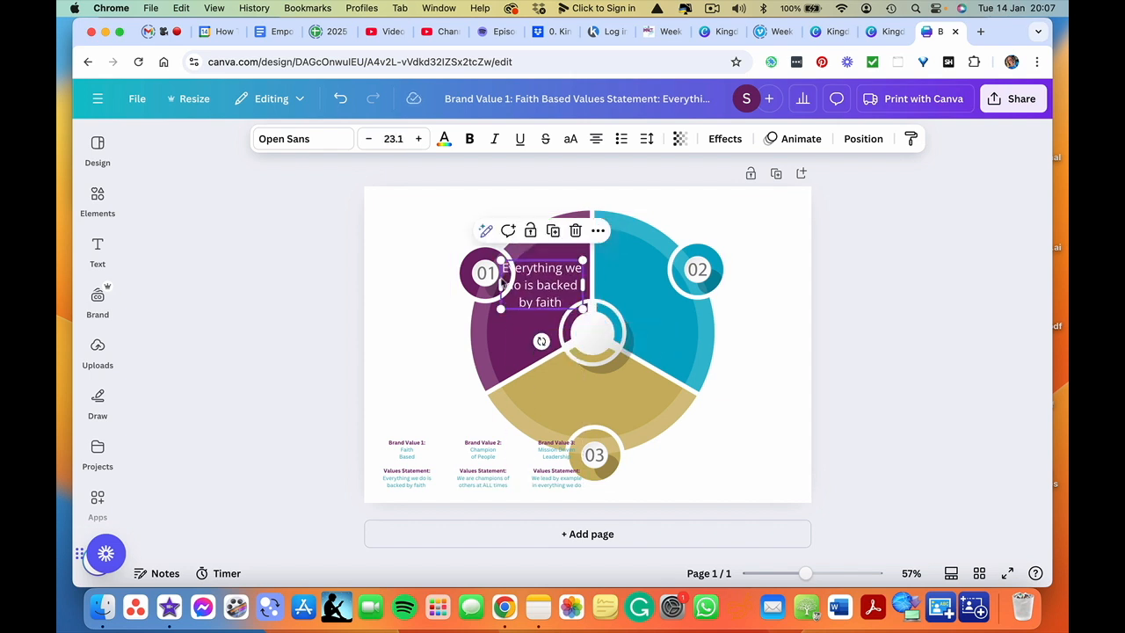
{"action": "mouse_move", "coordinate": [500, 262]}
{"action": "left_mouse_down"}
{"action": "mouse_move", "coordinate": [459, 230]}
{"action": "mouse_move", "coordinate": [479, 224]}
{"action": "mouse_move", "coordinate": [522, 256]}
{"action": "left_mouse_up"}
{"action": "mouse_move", "coordinate": [589, 264]}
{"action": "left_mouse_down"}
{"action": "mouse_move", "coordinate": [630, 239]}
{"action": "mouse_move", "coordinate": [587, 265]}
{"action": "left_mouse_up"}
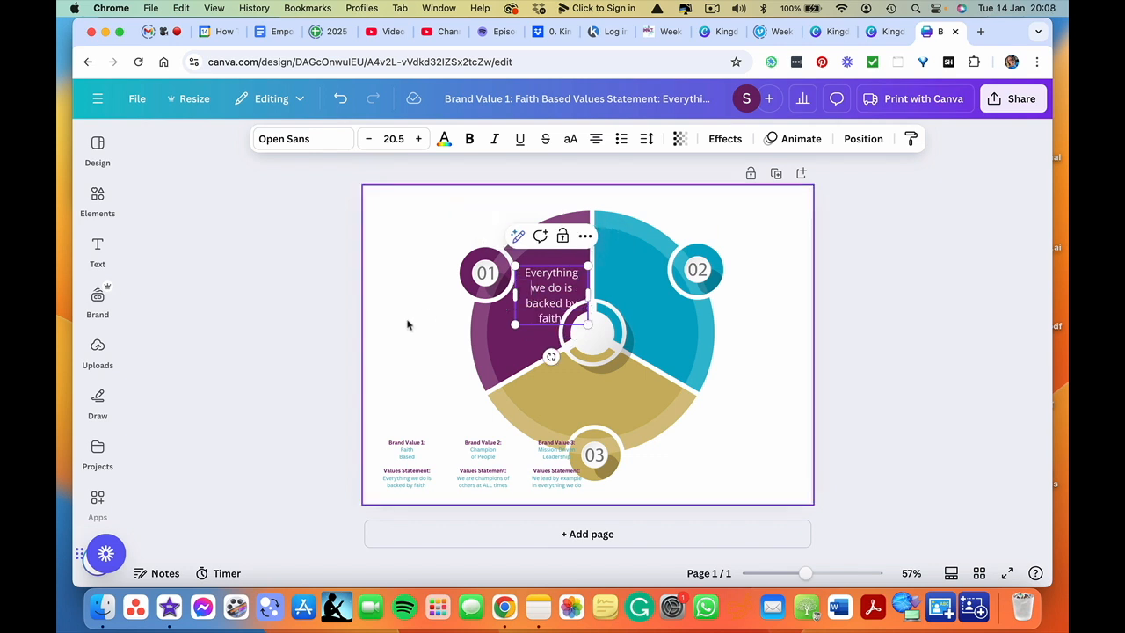
{"action": "left_click", "coordinate": [407, 325]}
{"action": "left_click", "coordinate": [543, 315]}
{"action": "mouse_move", "coordinate": [551, 303]}
{"action": "left_mouse_down"}
{"action": "mouse_move", "coordinate": [545, 293]}
{"action": "mouse_move", "coordinate": [563, 290]}
{"action": "left_mouse_up"}
{"action": "left_click", "coordinate": [461, 264]}
{"action": "left_click", "coordinate": [436, 291]}
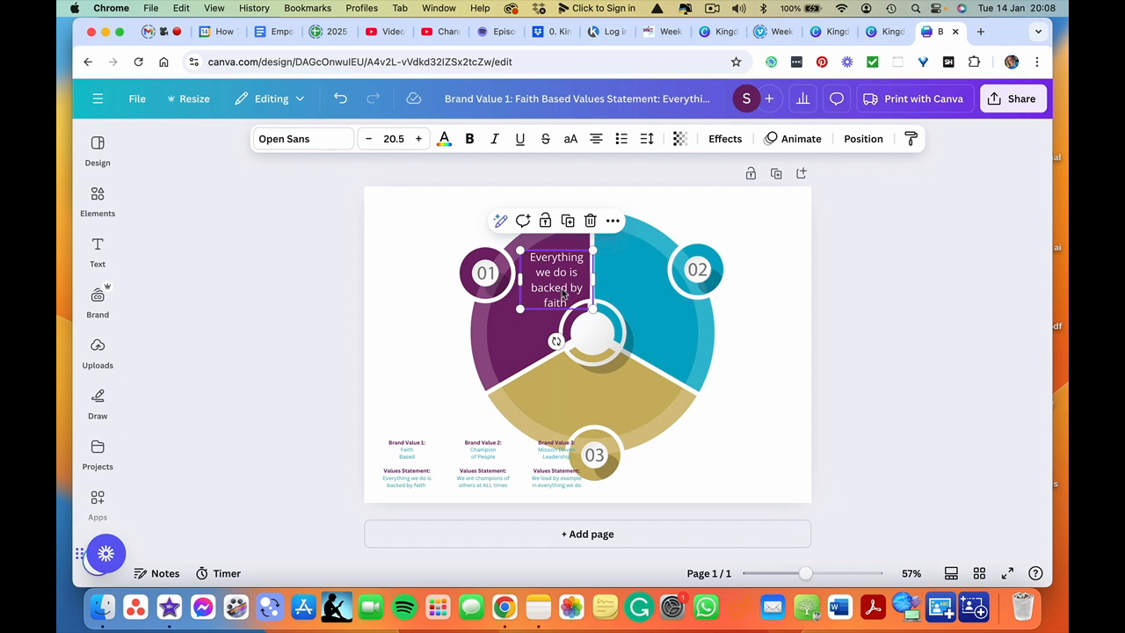
- Try tilting the statement text diagonally inside the purple section, with its box widened to wrap onto three lines
{"action": "left_click_drag", "start_coordinate": [556, 282], "coordinate": [536, 308]}
{"action": "left_click_drag", "start_coordinate": [537, 365], "coordinate": [580, 335]}
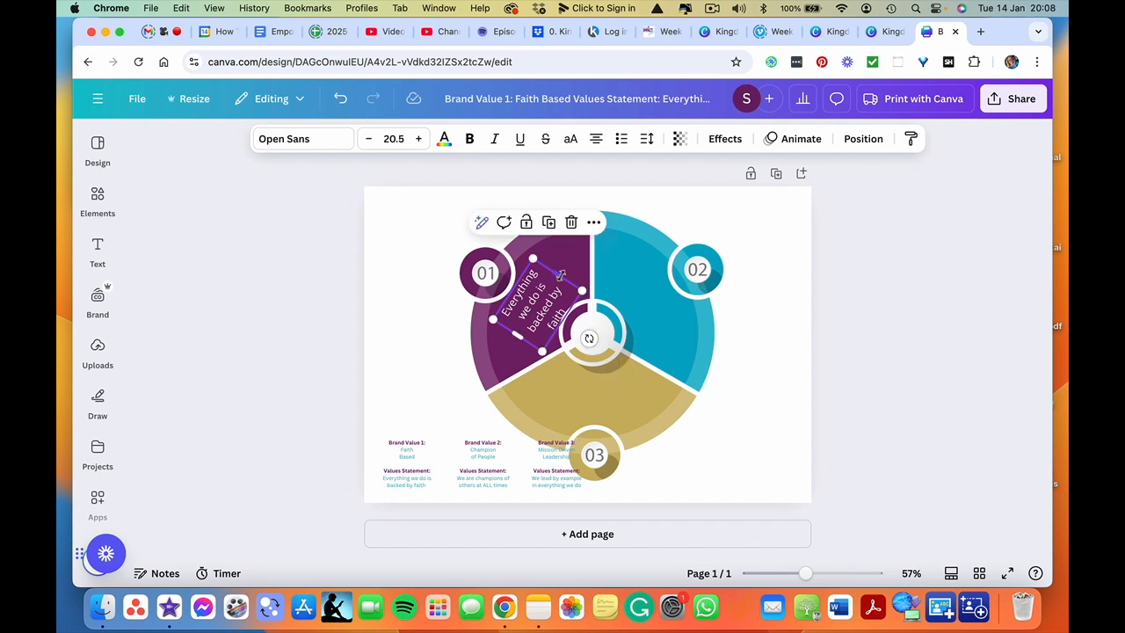
{"action": "left_click_drag", "start_coordinate": [560, 276], "coordinate": [559, 259]}
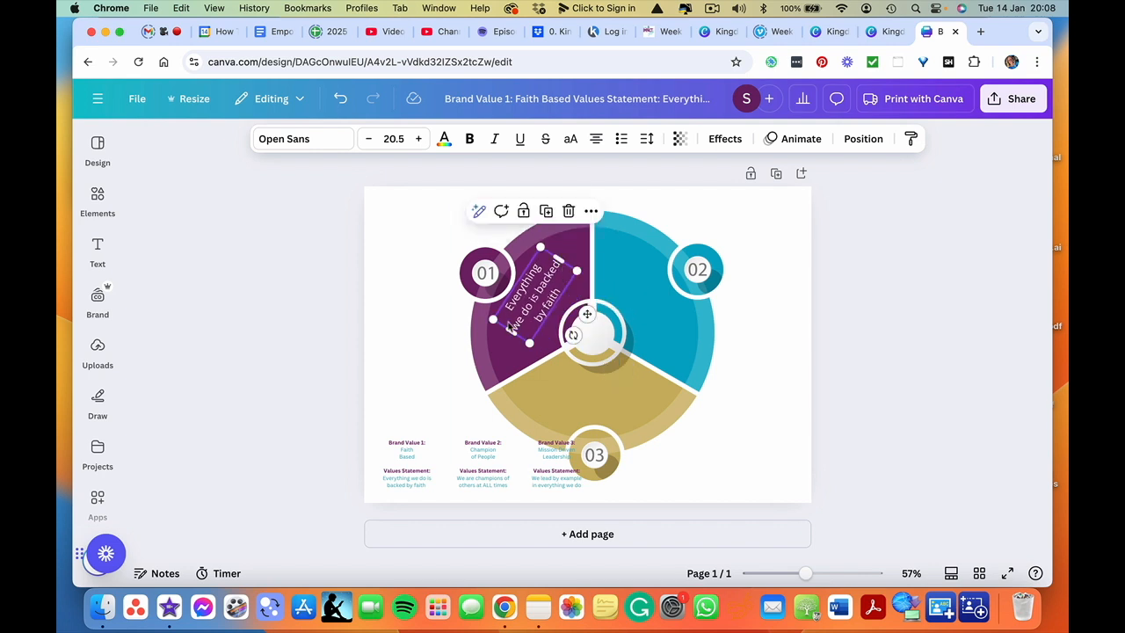
{"action": "left_click_drag", "start_coordinate": [514, 328], "coordinate": [505, 322]}
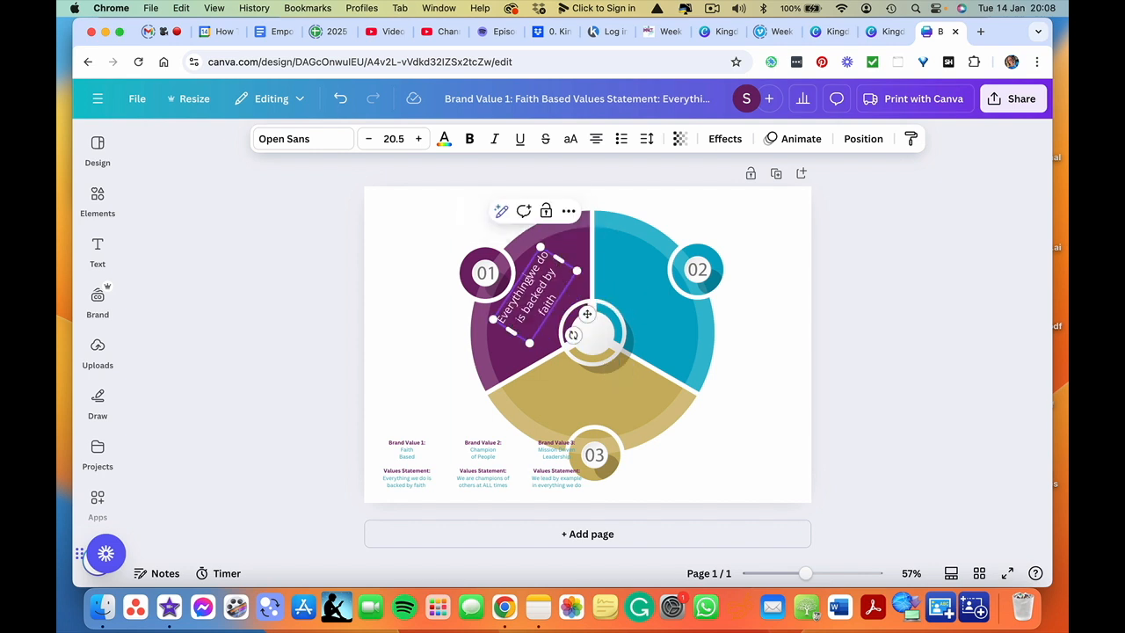
- Try repositioning the tilted statement text, enlarged to size 23.5 and widened to wrap onto two lines
{"action": "left_click", "coordinate": [381, 307]}
{"action": "left_click", "coordinate": [540, 304]}
{"action": "left_click_drag", "start_coordinate": [540, 304], "coordinate": [535, 315]}
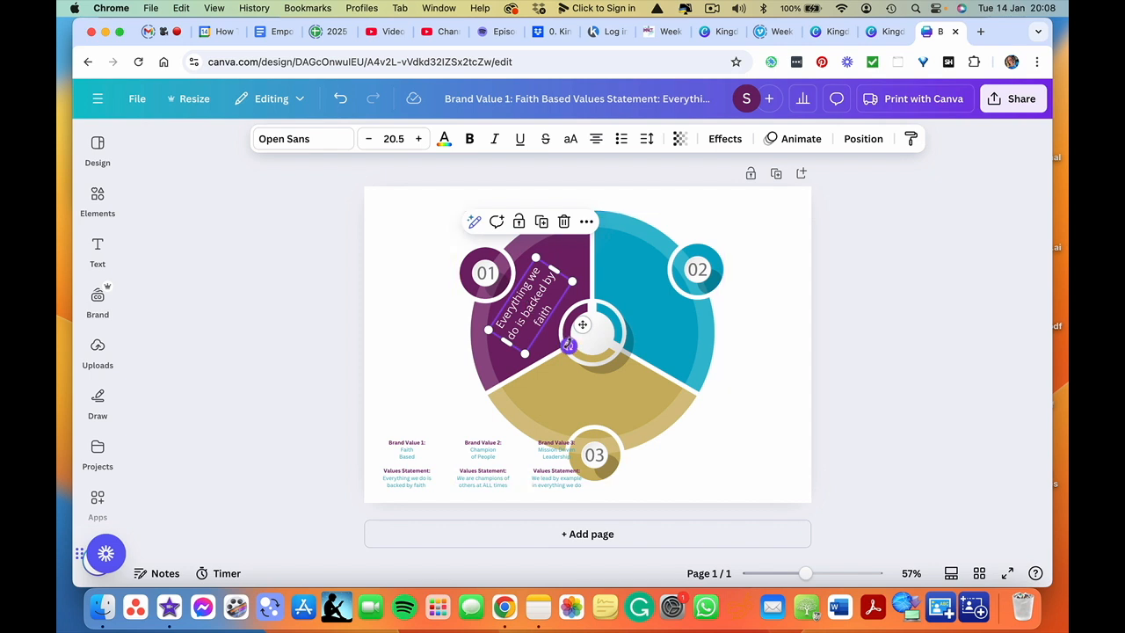
{"action": "mouse_move", "coordinate": [568, 346]}
{"action": "left_mouse_down"}
{"action": "mouse_move", "coordinate": [522, 359]}
{"action": "mouse_move", "coordinate": [572, 321]}
{"action": "mouse_move", "coordinate": [542, 353]}
{"action": "mouse_move", "coordinate": [572, 339]}
{"action": "left_mouse_up"}
{"action": "left_click_drag", "start_coordinate": [572, 278], "coordinate": [569, 249]}
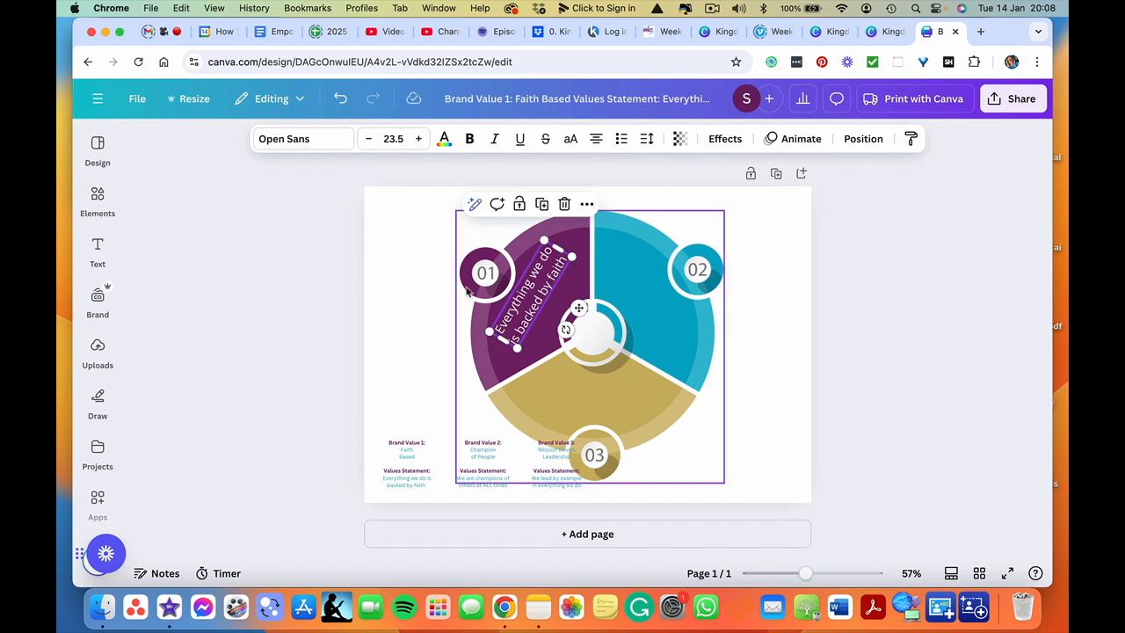
- Try nudging the tilted two-line text toward the middle of the purple section with a slightly shallower angle
{"action": "left_click", "coordinate": [494, 279]}
{"action": "left_click", "coordinate": [533, 317]}
{"action": "left_click_drag", "start_coordinate": [533, 317], "coordinate": [539, 315]}
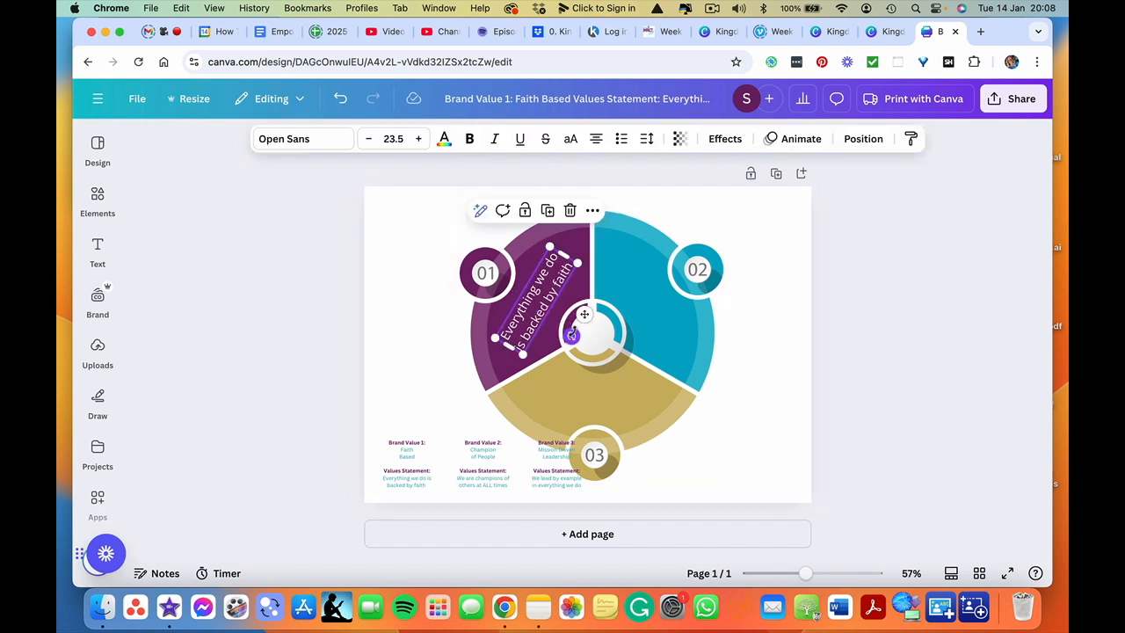
{"action": "left_click_drag", "start_coordinate": [571, 334], "coordinate": [567, 340]}
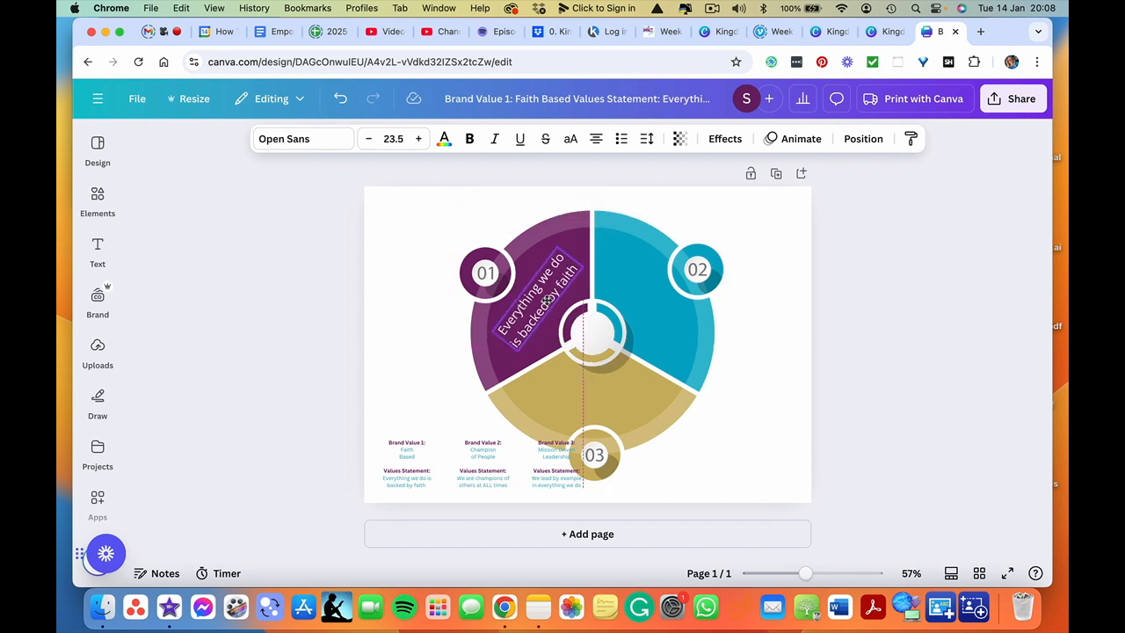
{"action": "left_click", "coordinate": [393, 306]}
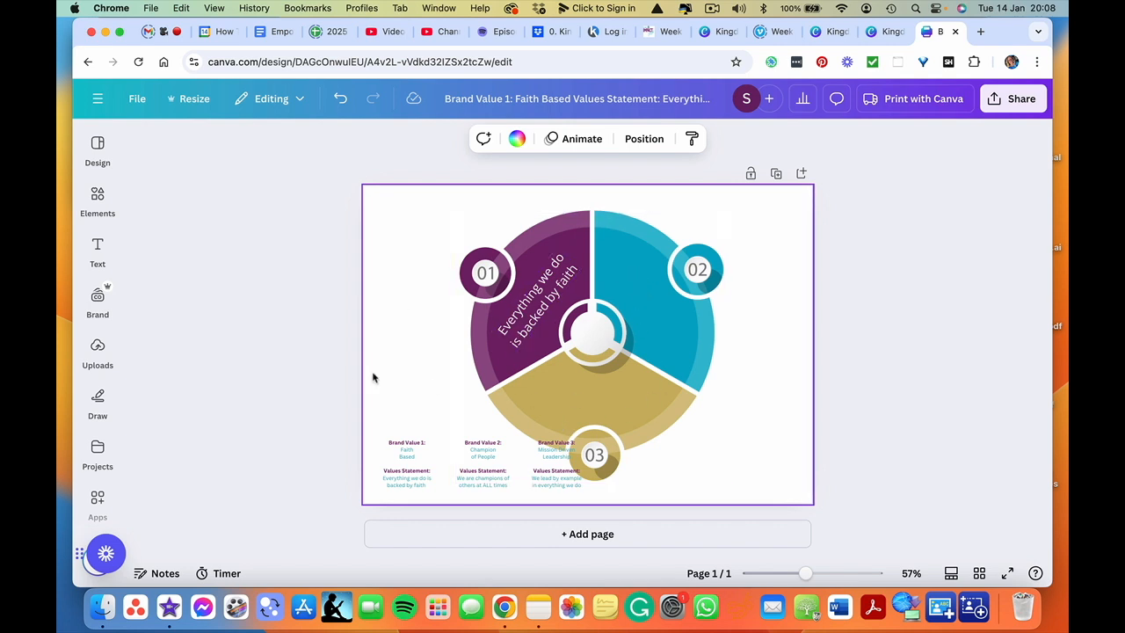
- Rotate the statement text back to horizontal and narrow its box so it wraps onto four lines
{"action": "left_click", "coordinate": [538, 299]}
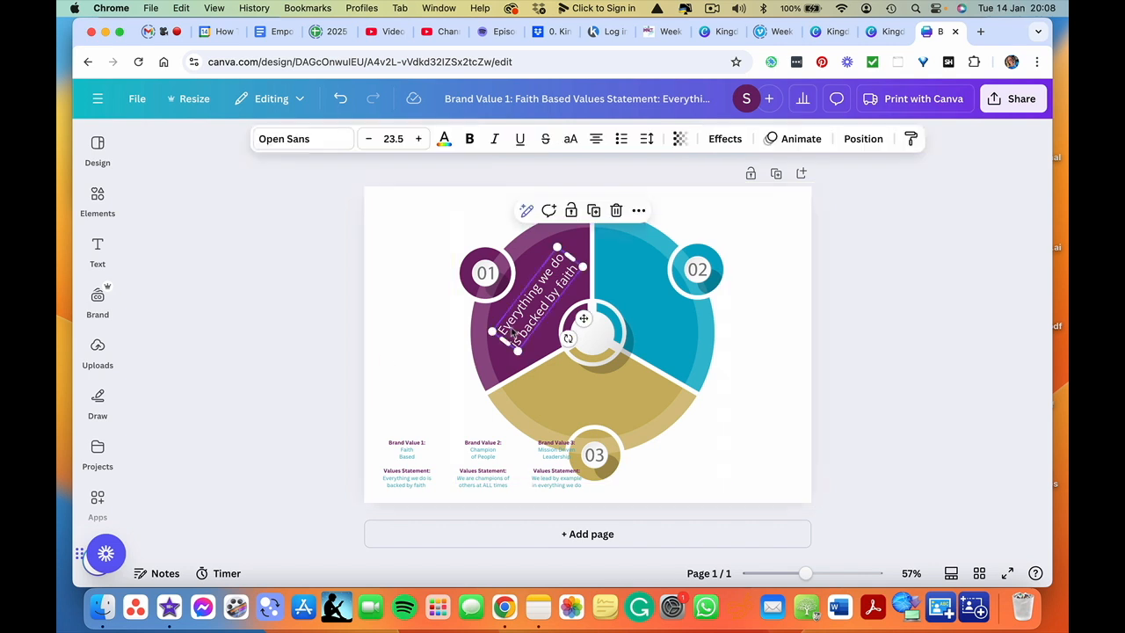
{"action": "left_click_drag", "start_coordinate": [568, 339], "coordinate": [522, 349]}
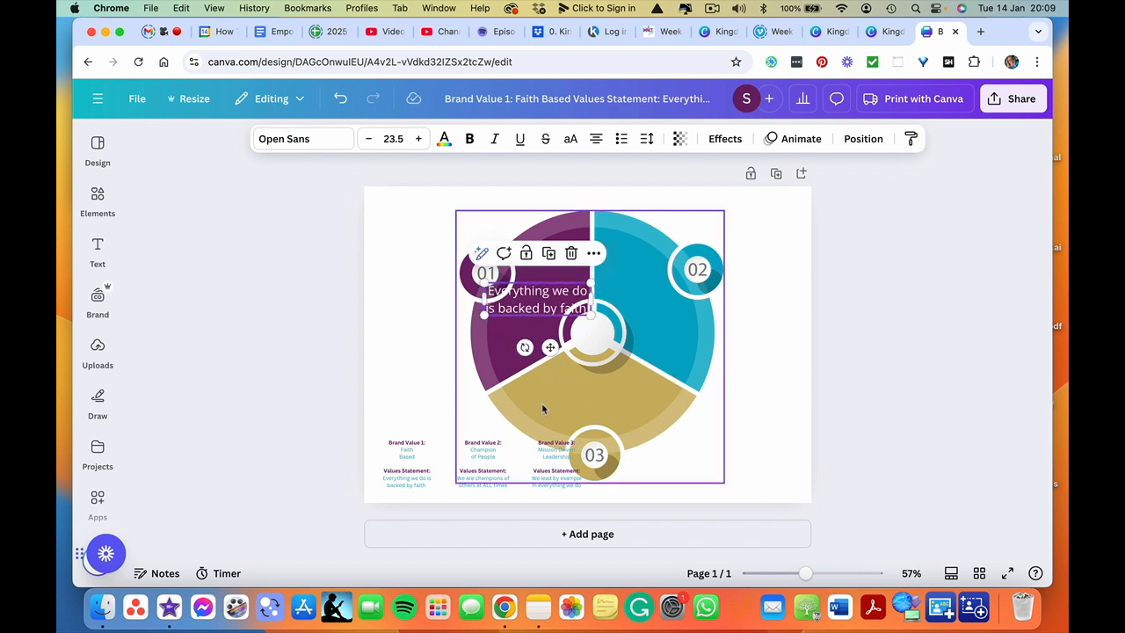
{"action": "mouse_move", "coordinate": [525, 347]}
{"action": "left_mouse_down"}
{"action": "mouse_move", "coordinate": [545, 350]}
{"action": "mouse_move", "coordinate": [523, 347]}
{"action": "left_mouse_up"}
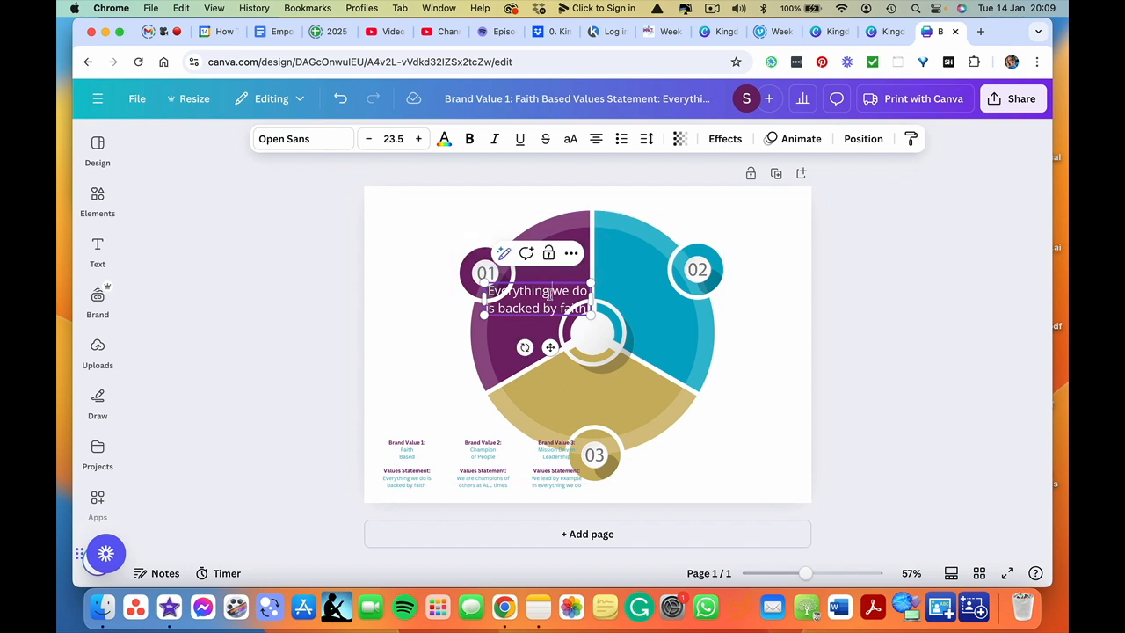
{"action": "left_click_drag", "start_coordinate": [591, 300], "coordinate": [553, 301]}
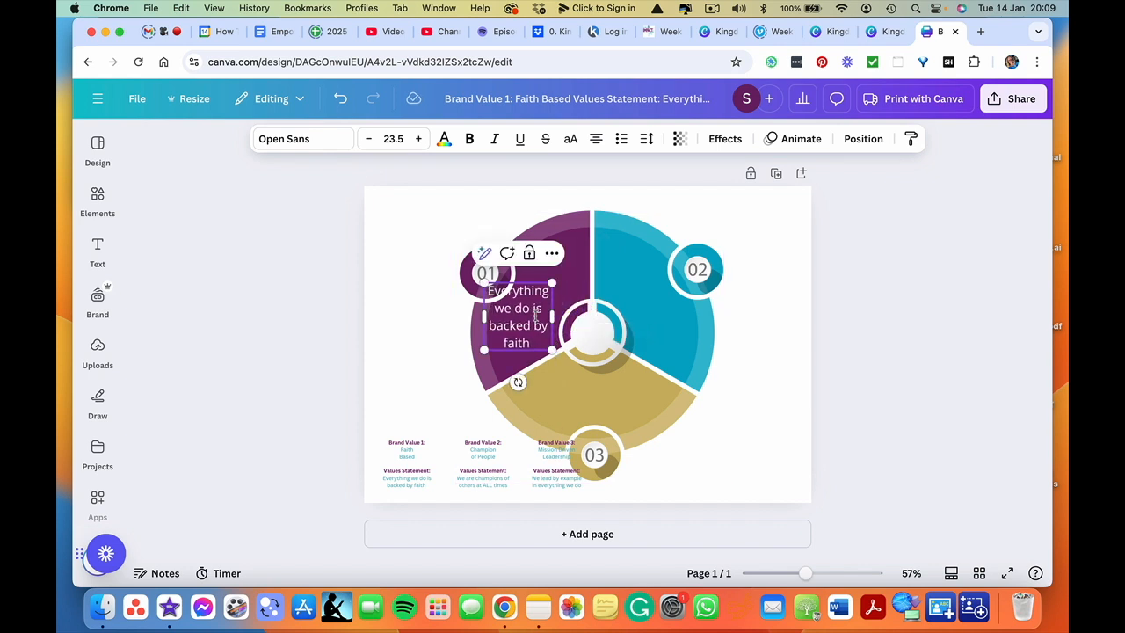
- Scale the statement text to size 20.2 and position it in the purple section between the 01 badge and the centre circle
{"action": "left_click", "coordinate": [396, 331]}
{"action": "left_click", "coordinate": [533, 320]}
{"action": "mouse_move", "coordinate": [533, 320]}
{"action": "left_mouse_down"}
{"action": "mouse_move", "coordinate": [552, 299]}
{"action": "mouse_move", "coordinate": [578, 321]}
{"action": "mouse_move", "coordinate": [540, 299]}
{"action": "mouse_move", "coordinate": [529, 338]}
{"action": "left_mouse_up"}
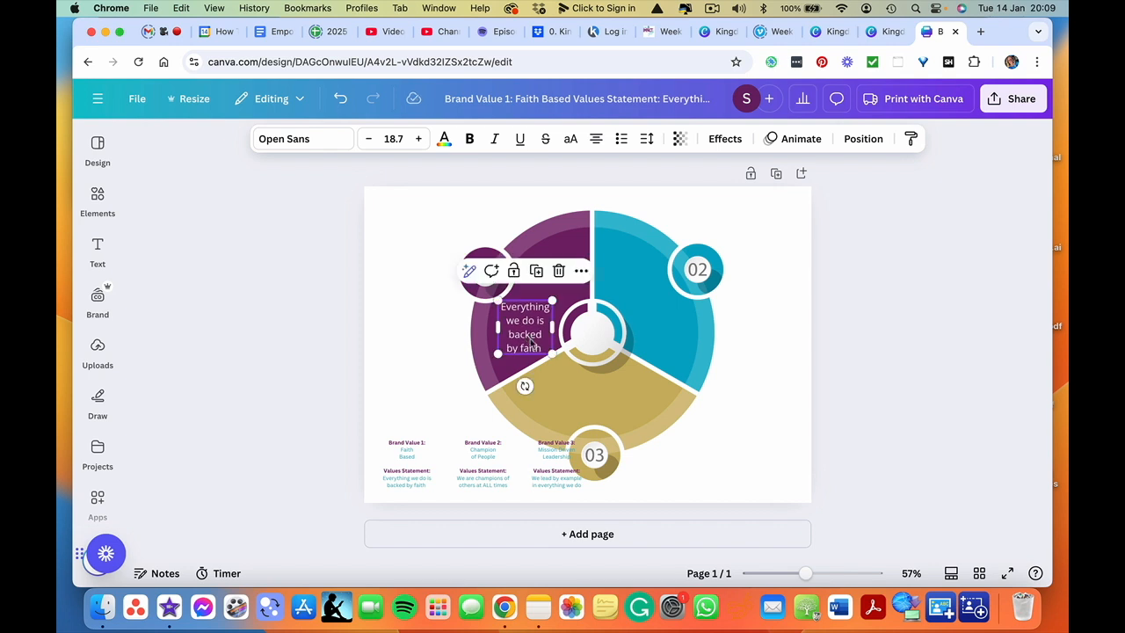
{"action": "left_click", "coordinate": [433, 338]}
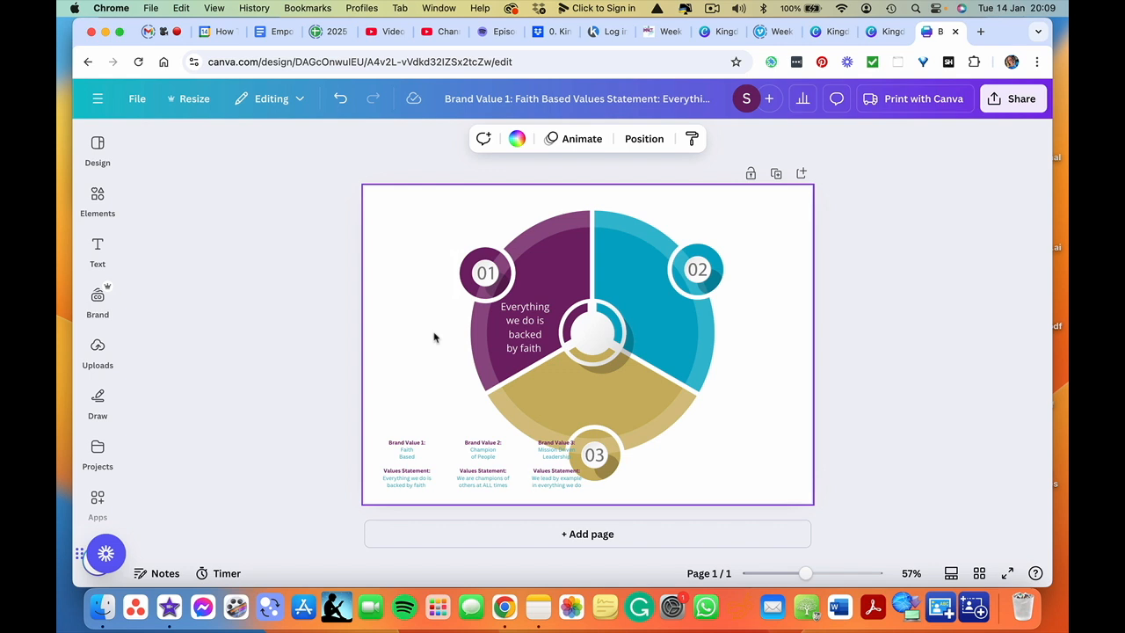
{"action": "left_click", "coordinate": [526, 327]}
{"action": "left_click_drag", "start_coordinate": [553, 303], "coordinate": [551, 319]}
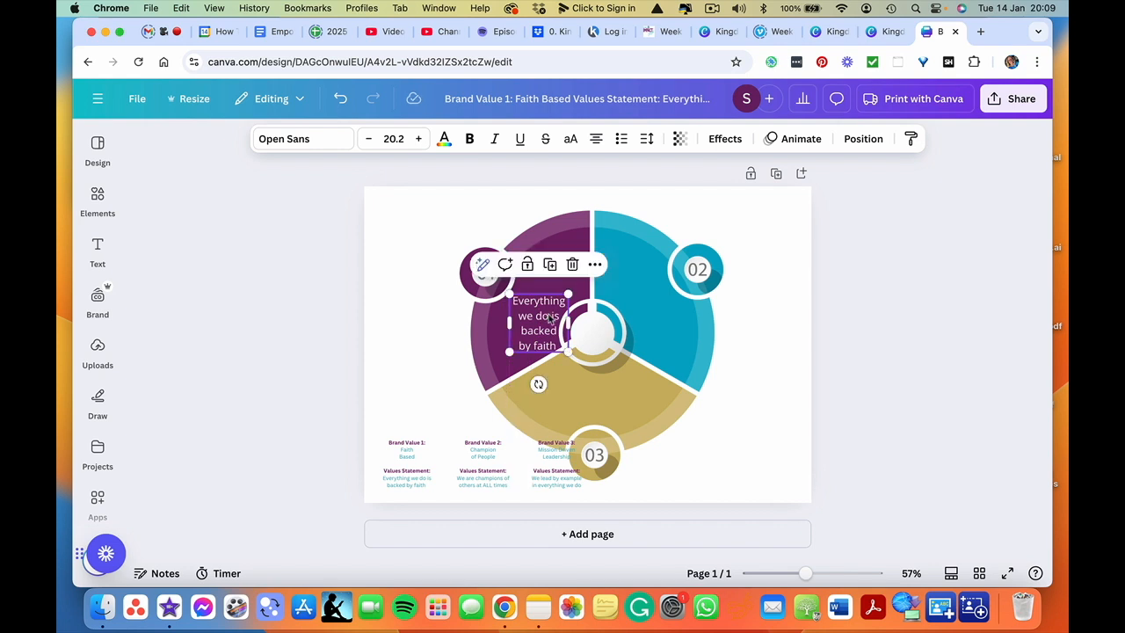
- Nudge the statement text in the purple section slightly left and up, away from the centre circle
{"action": "key", "text": "Left"}
{"action": "key", "text": "Left"}
{"action": "key", "text": "Left"}
{"action": "key", "text": "Left"}
{"action": "key", "text": "Left"}
{"action": "key", "text": "Left"}
{"action": "key", "text": "Left"}
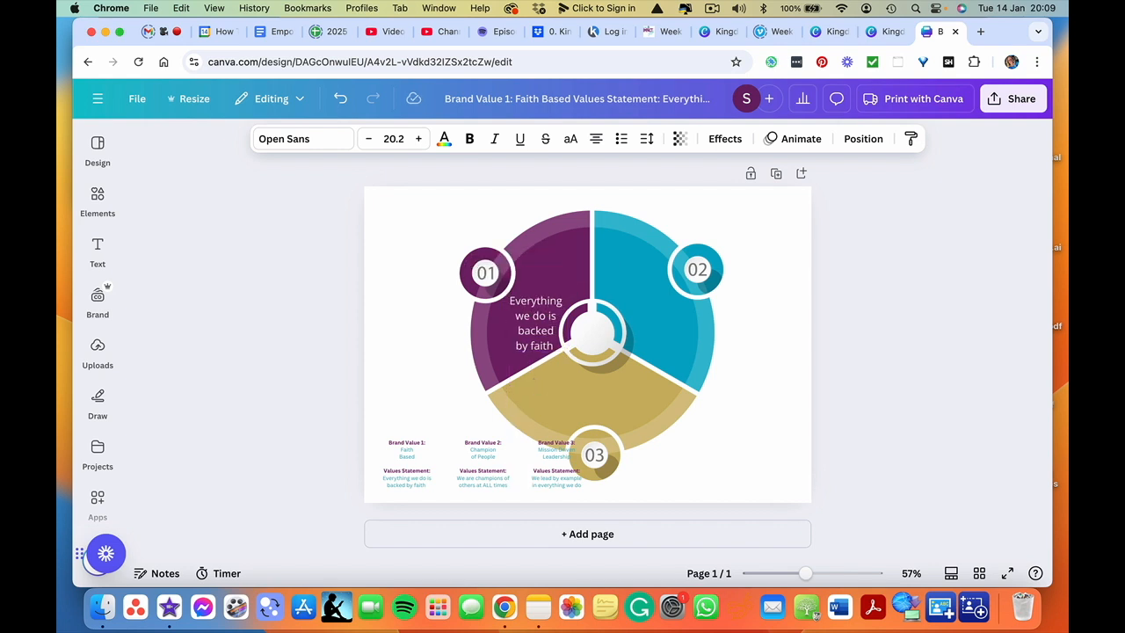
{"action": "key", "text": "Up"}
{"action": "key", "text": "Left"}
{"action": "key", "text": "Up"}
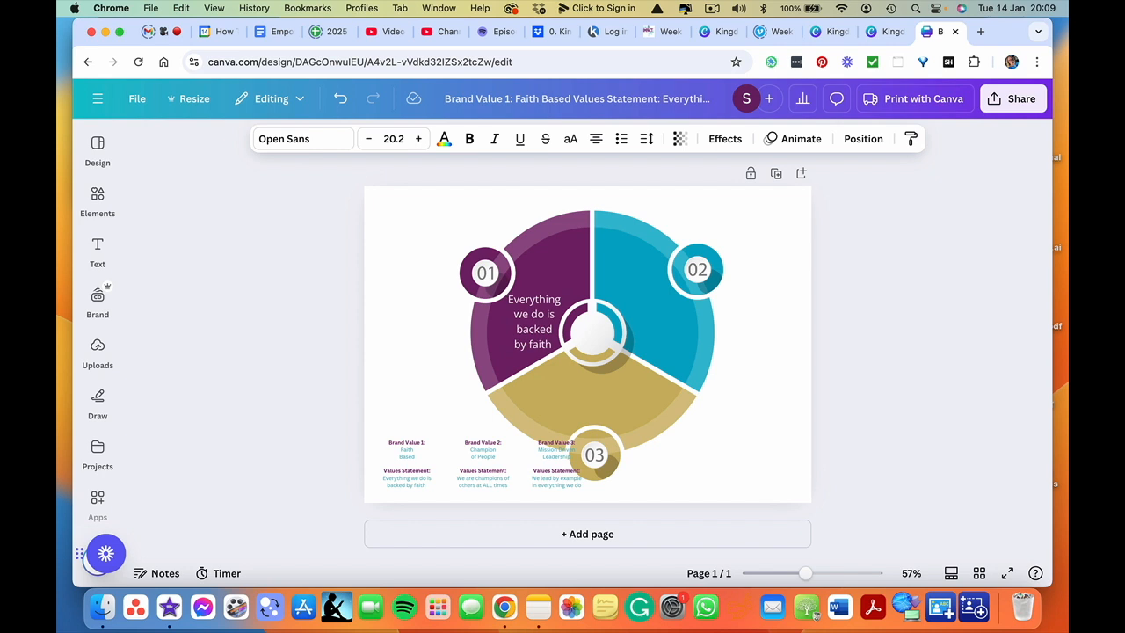
{"action": "left_click", "coordinate": [386, 335]}
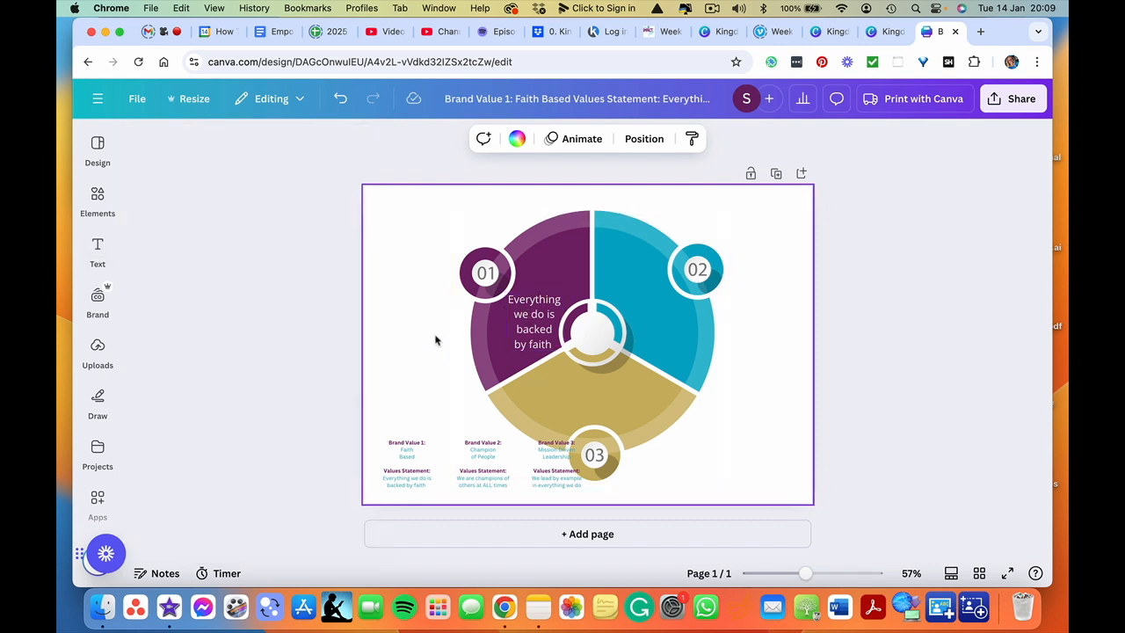
- Duplicate the purple section's statement text and place the copy level with it in the blue section
{"action": "left_click", "coordinate": [534, 315]}
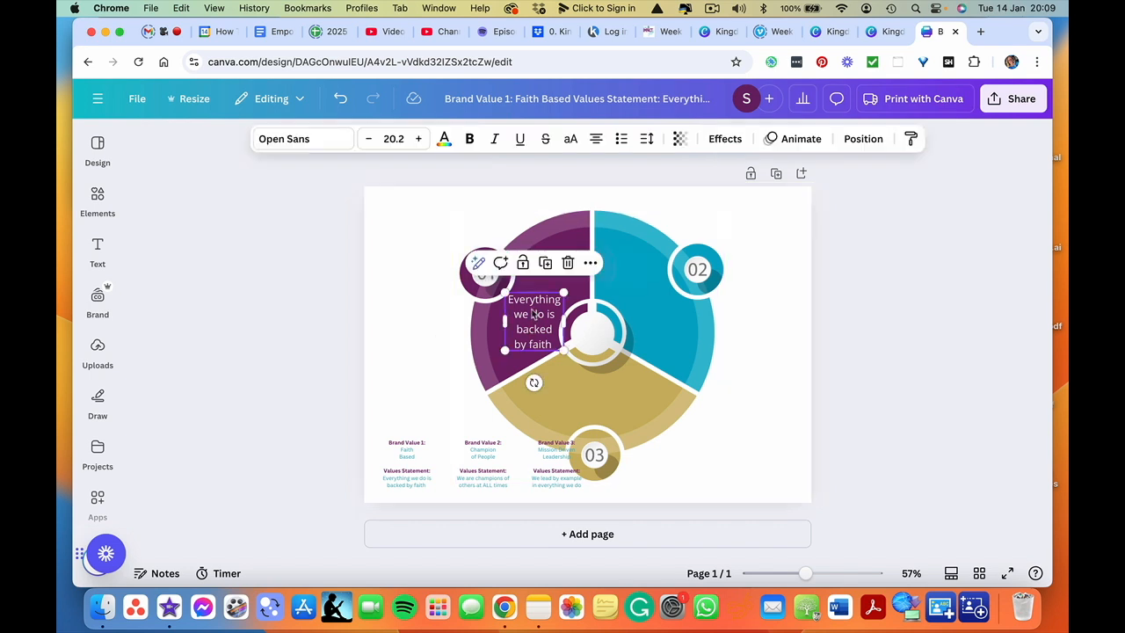
{"action": "left_click", "coordinate": [545, 263]}
{"action": "left_click_drag", "start_coordinate": [540, 309], "coordinate": [648, 317]}
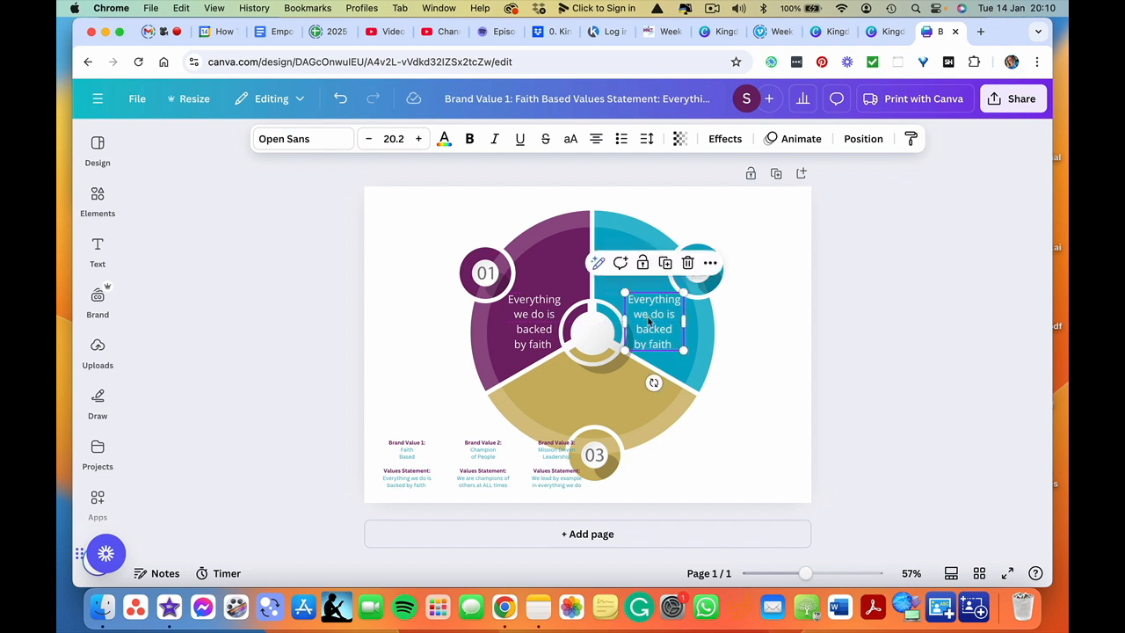
{"action": "left_click", "coordinate": [776, 309]}
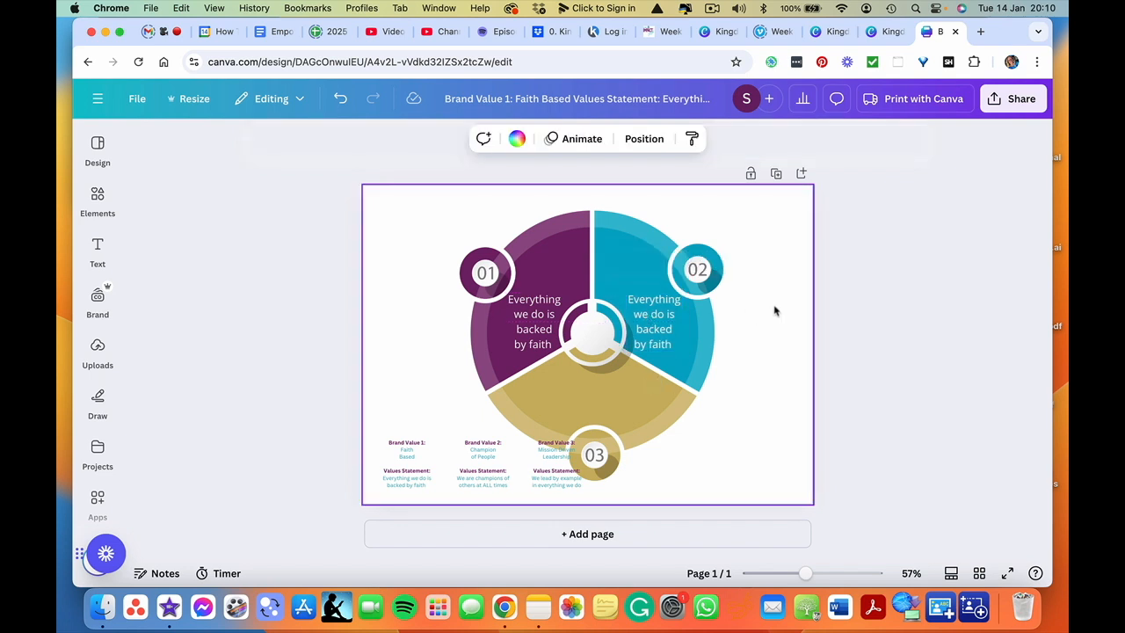
- Copy the values statement wording from the Brand Value 2 text block
{"action": "left_click", "coordinate": [651, 309]}
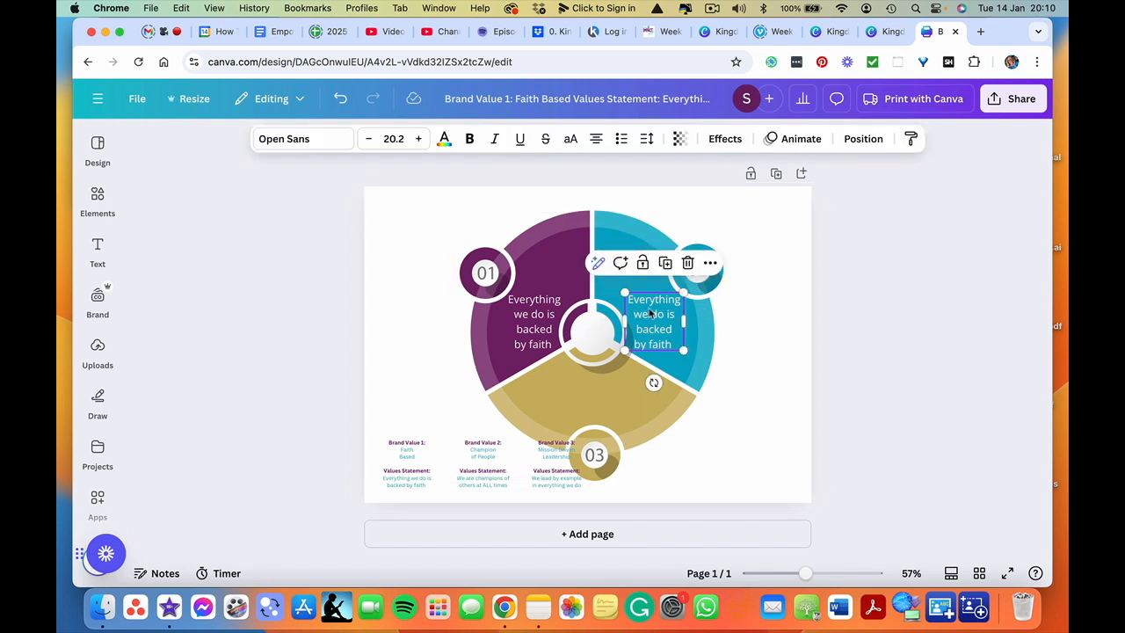
{"action": "left_click", "coordinate": [651, 309]}
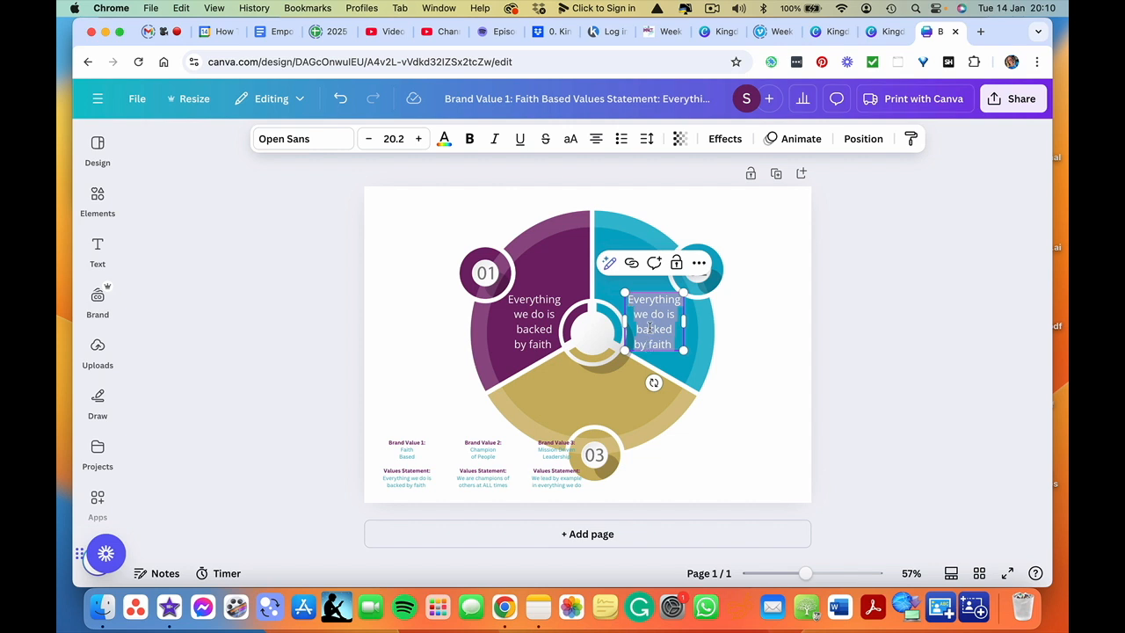
{"action": "double_click", "coordinate": [469, 480]}
{"action": "left_click", "coordinate": [461, 479]}
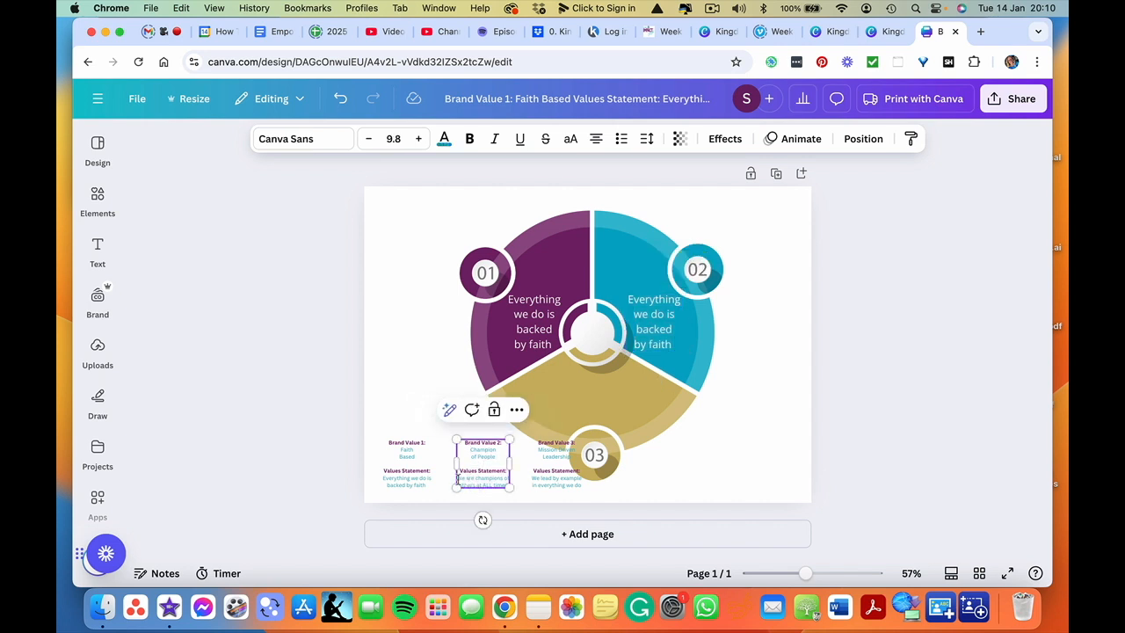
{"action": "left_click_drag", "start_coordinate": [458, 479], "coordinate": [504, 490]}
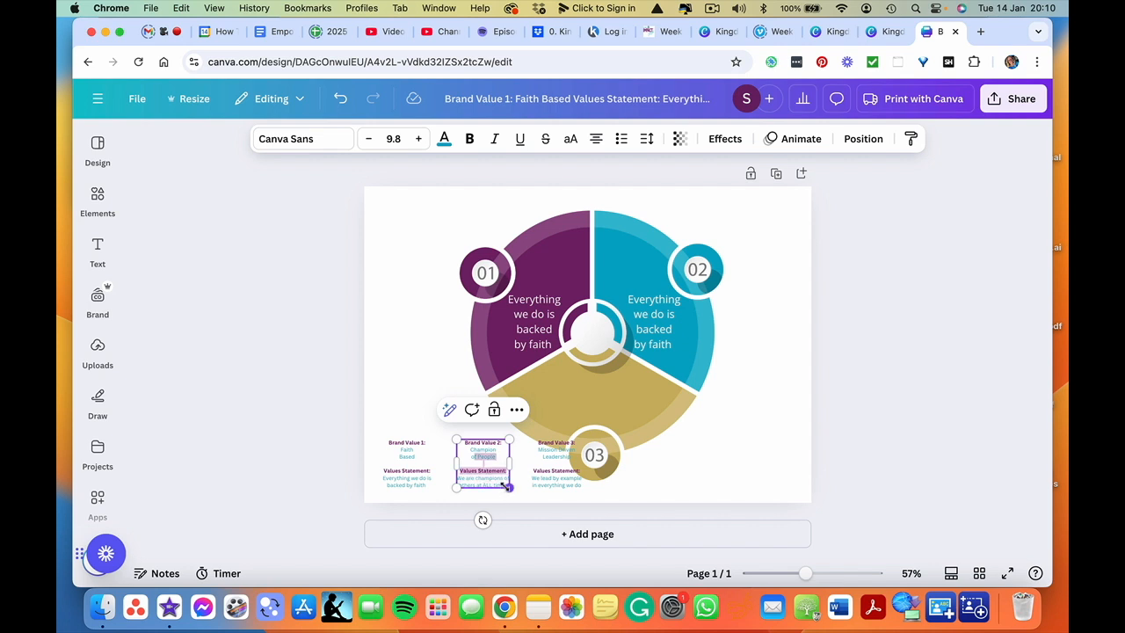
{"action": "left_click_drag", "start_coordinate": [504, 488], "coordinate": [507, 487]}
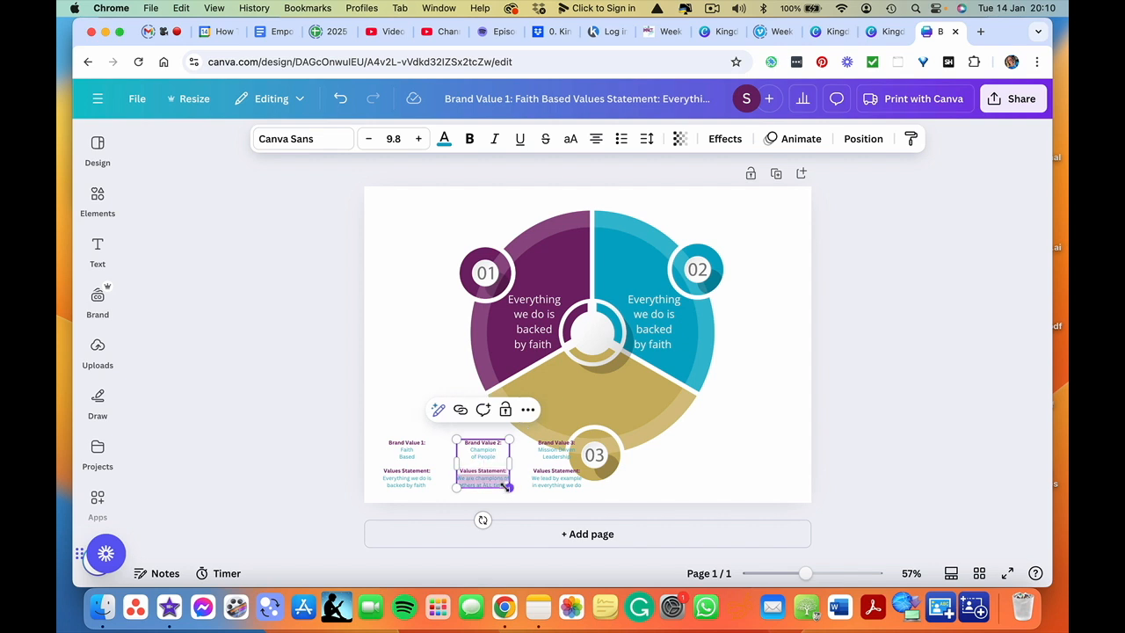
{"action": "left_click", "coordinate": [185, 9]}
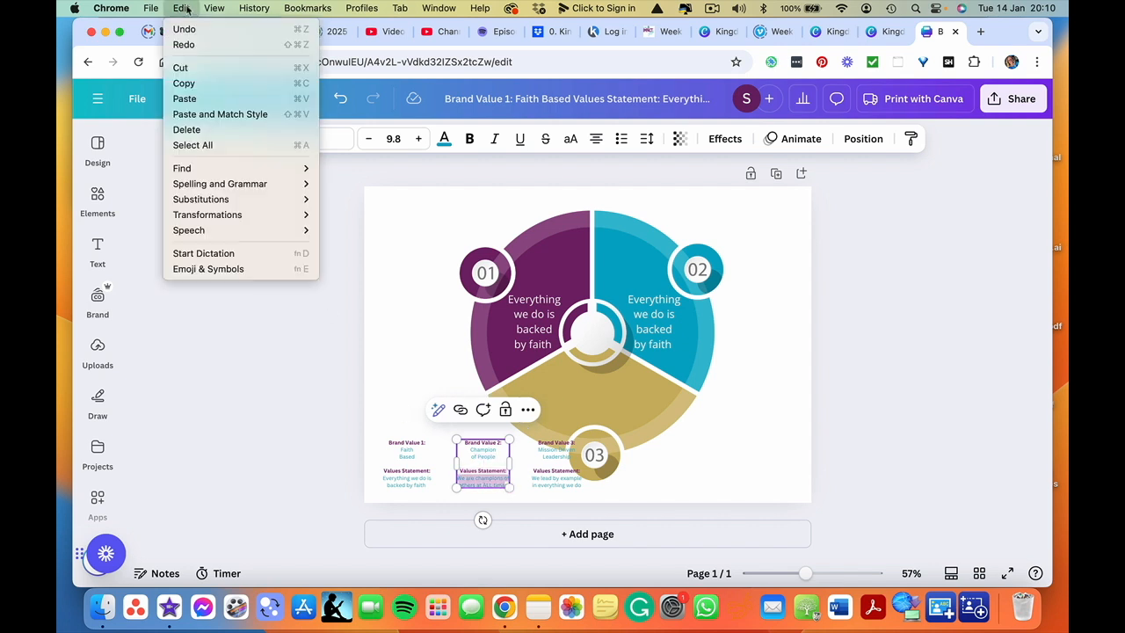
{"action": "left_click", "coordinate": [188, 85]}
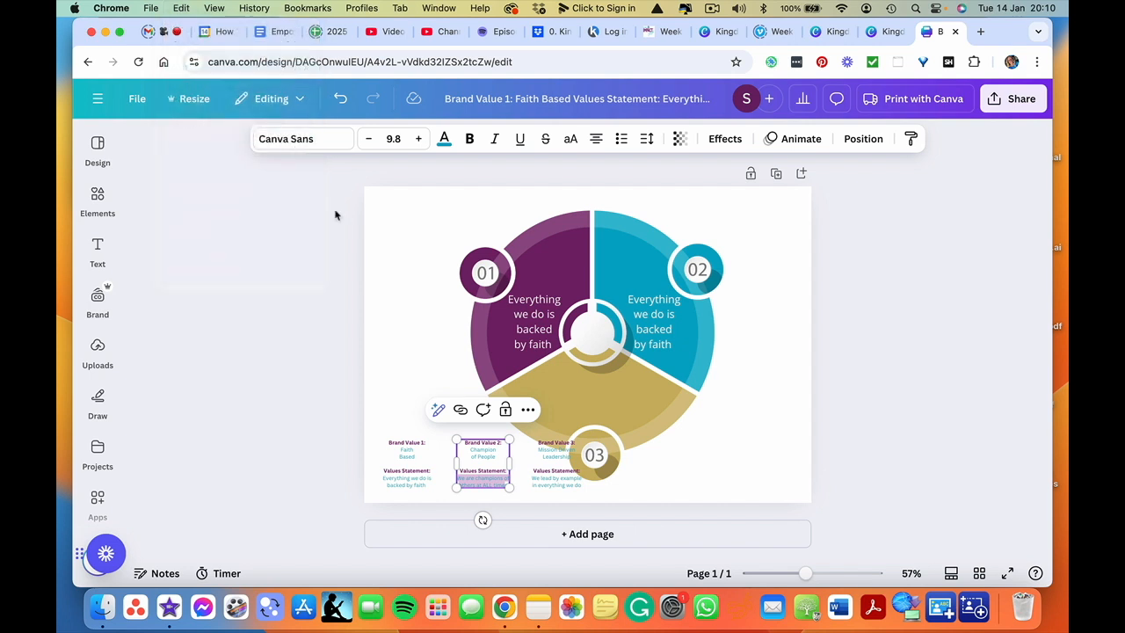
- Replace the blue section's text with "We are champions of others at ALL time" and shift it slightly right, away from the centre circle
{"action": "double_click", "coordinate": [644, 310]}
{"action": "left_click", "coordinate": [643, 317]}
{"action": "key", "text": "super+a"}
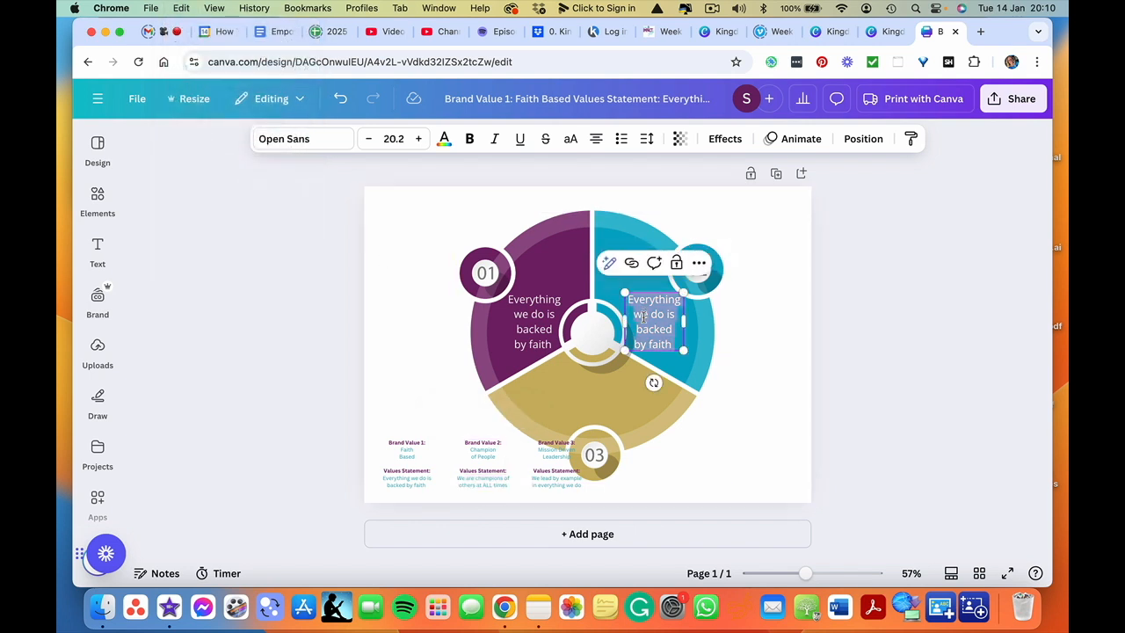
{"action": "left_click", "coordinate": [181, 8]}
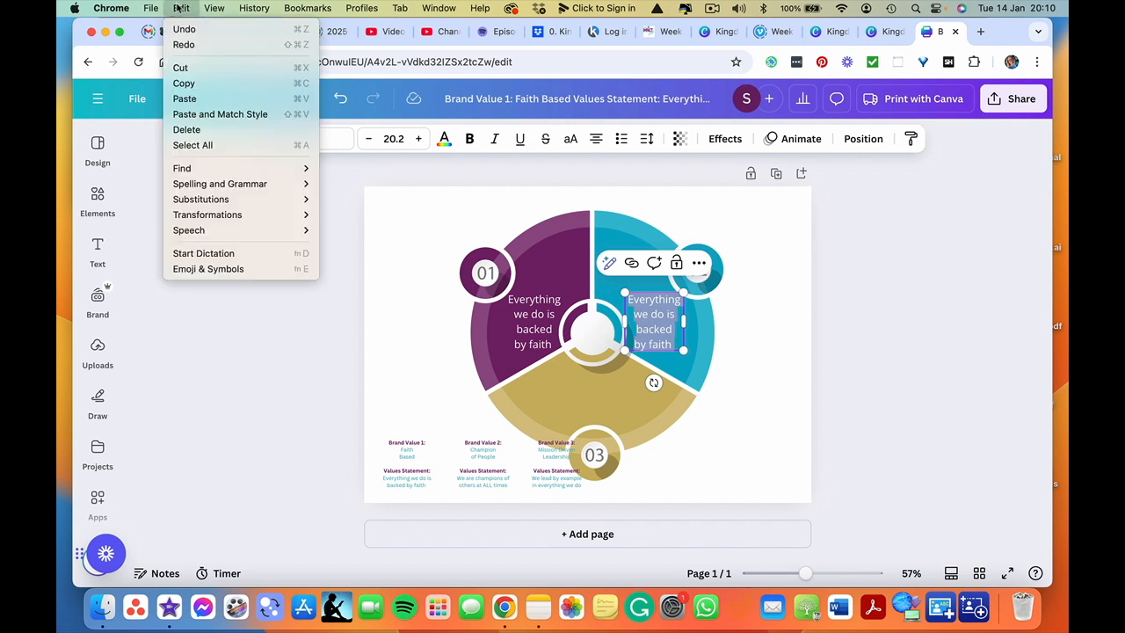
{"action": "left_click", "coordinate": [191, 100]}
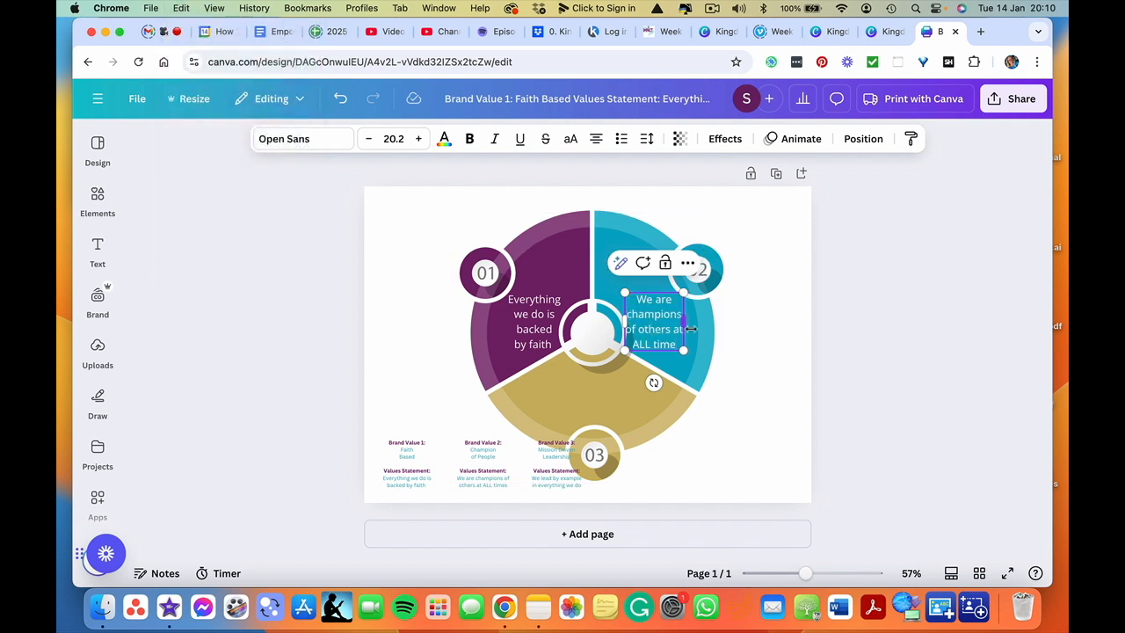
{"action": "left_click", "coordinate": [741, 322]}
{"action": "left_click", "coordinate": [665, 325]}
{"action": "left_click_drag", "start_coordinate": [651, 323], "coordinate": [658, 324]}
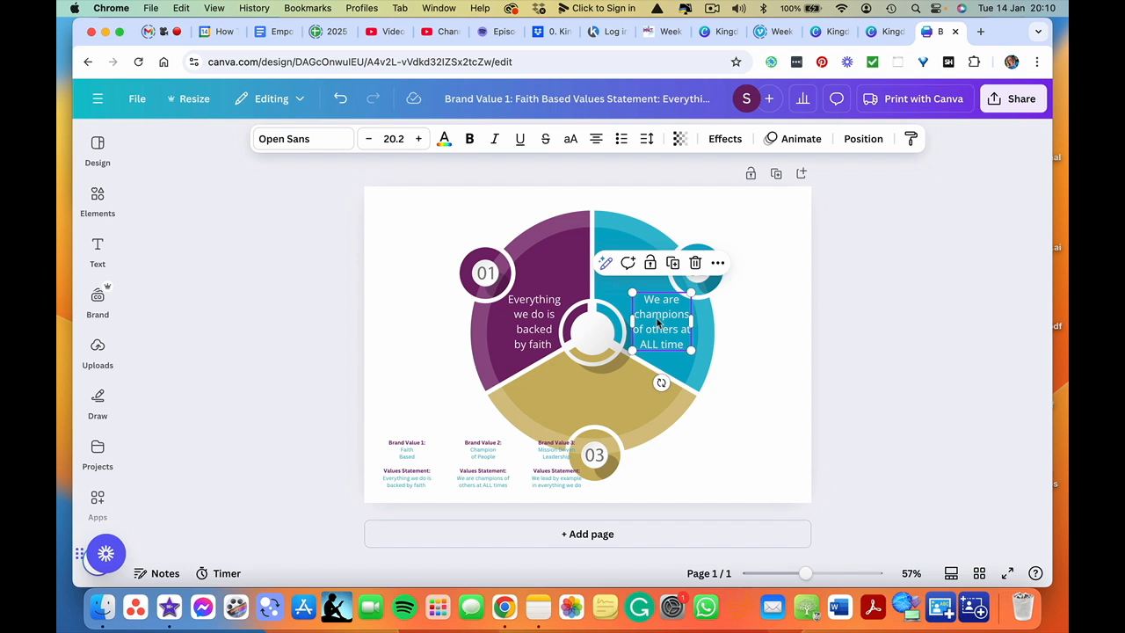
- Duplicate the blue section's statement, place the copy in the gold section above the 03 badge, and widen it to two lines
{"action": "left_click", "coordinate": [674, 264]}
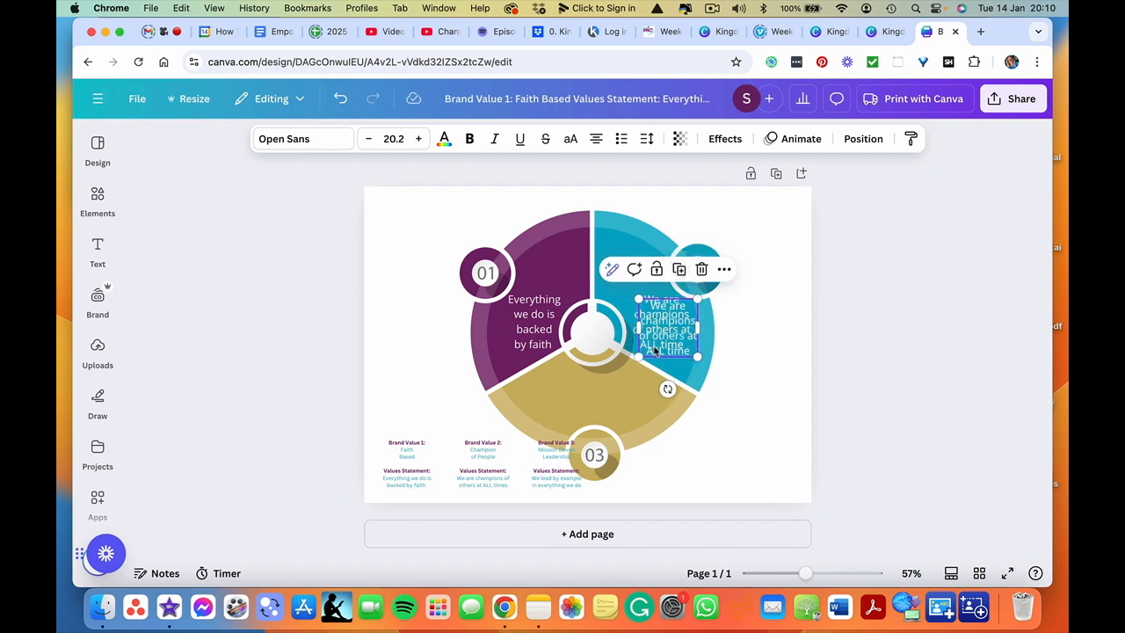
{"action": "left_click_drag", "start_coordinate": [655, 352], "coordinate": [612, 404]}
{"action": "left_click", "coordinate": [786, 381]}
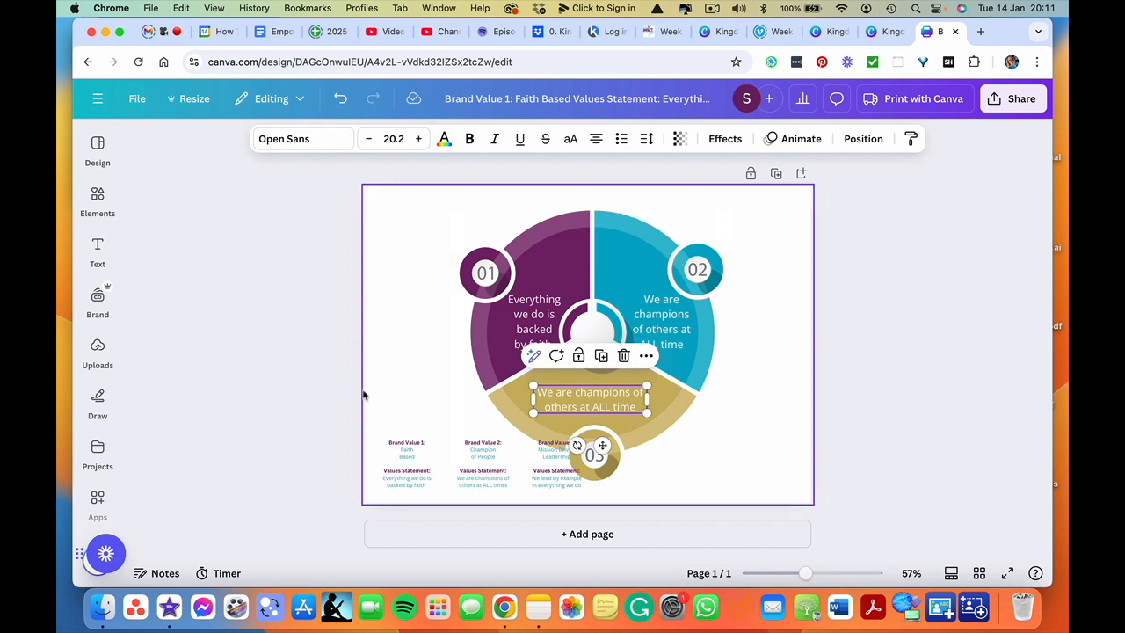
{"action": "left_click", "coordinate": [421, 381]}
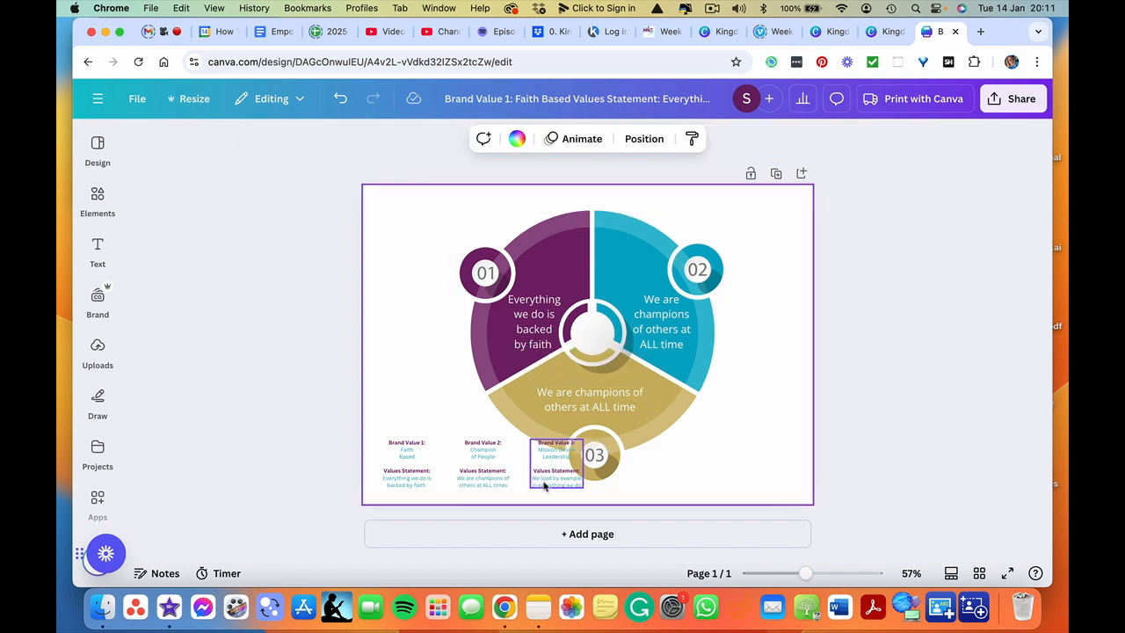
- Replace the gold section's text with the Brand Value 3 statement "We lead by example in everything we do", copied from its text block
{"action": "left_click", "coordinate": [543, 482]}
{"action": "left_click_drag", "start_coordinate": [531, 478], "coordinate": [576, 482]}
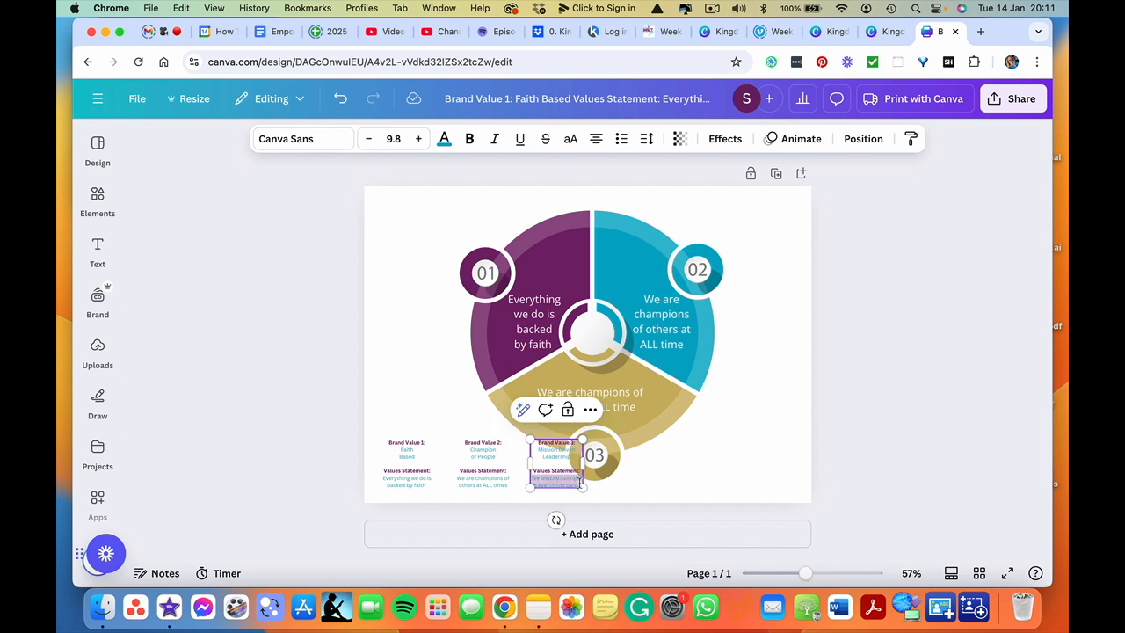
{"action": "left_click", "coordinate": [181, 8]}
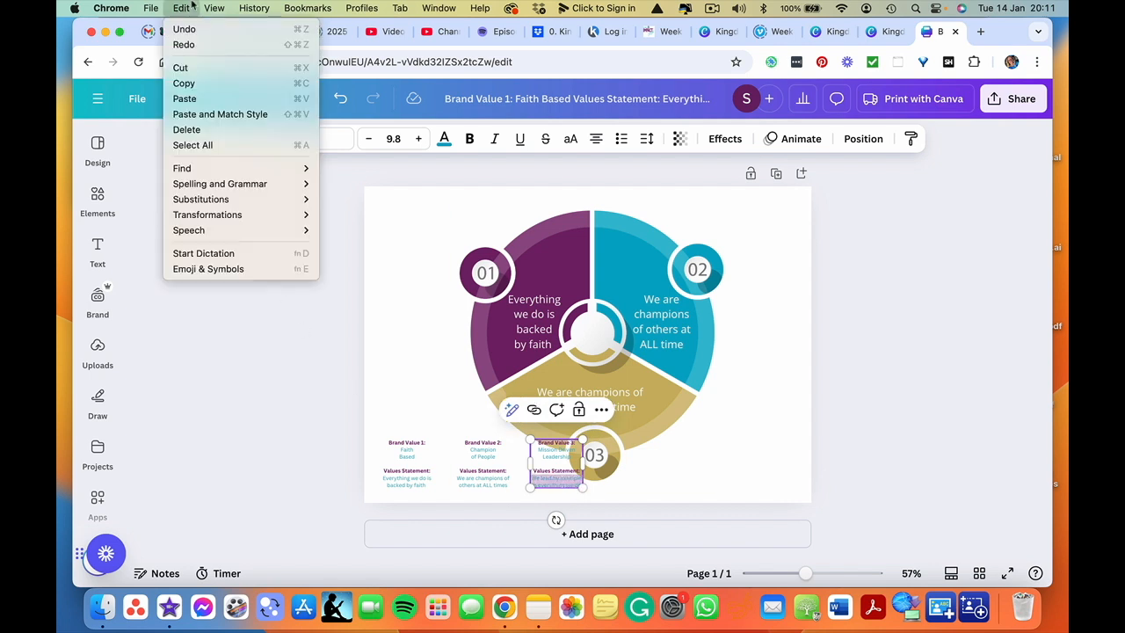
{"action": "left_click", "coordinate": [198, 84]}
{"action": "double_click", "coordinate": [631, 398]}
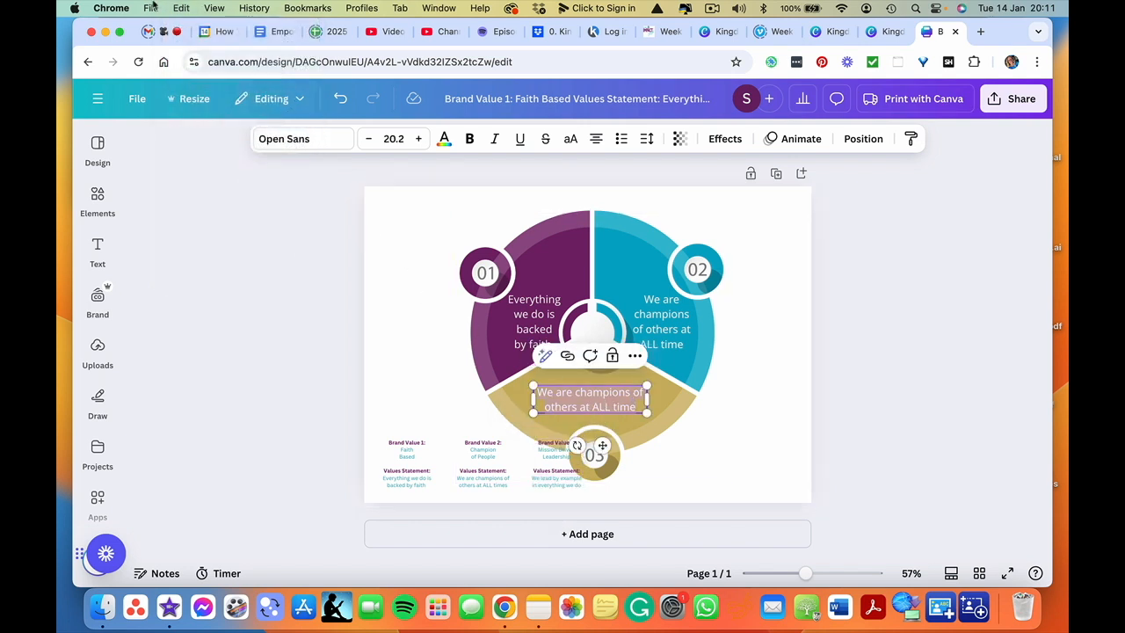
{"action": "left_click", "coordinate": [192, 7]}
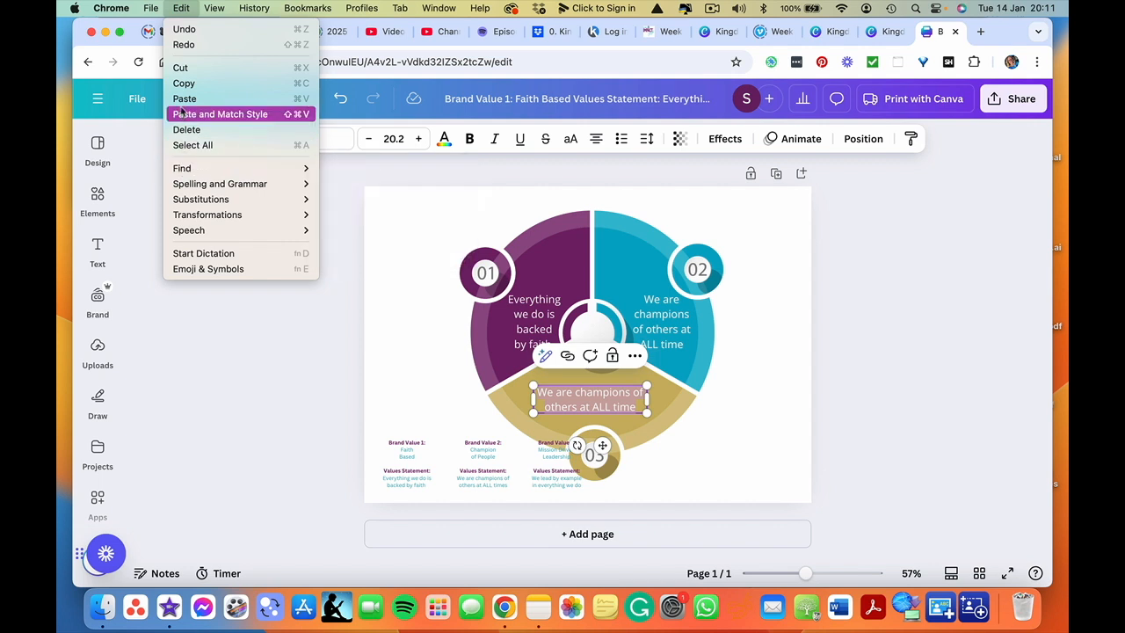
{"action": "left_click", "coordinate": [181, 106]}
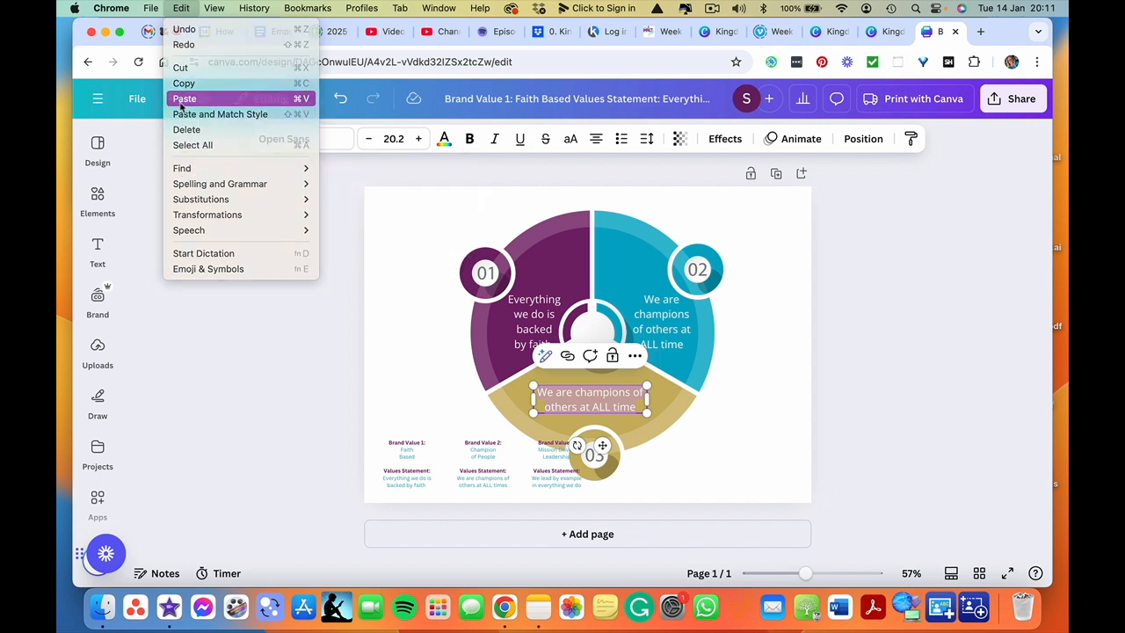
{"action": "left_click", "coordinate": [372, 411]}
- Delete the three small Brand Value source text blocks below the infographic
{"action": "left_click", "coordinate": [538, 463]}
{"action": "left_click", "coordinate": [489, 470], "text": "shift"}
{"action": "left_click", "coordinate": [406, 472], "text": "shift"}
{"action": "left_click", "coordinate": [405, 472]}
{"action": "key", "text": "Delete"}
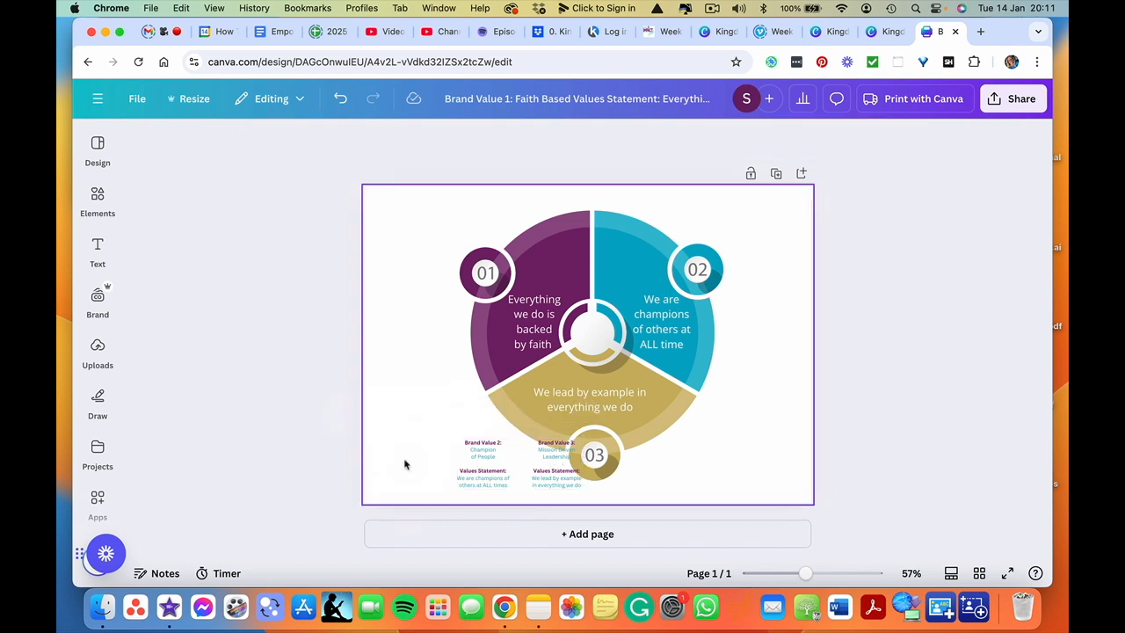
{"action": "left_click", "coordinate": [485, 456]}
{"action": "key", "text": "Delete"}
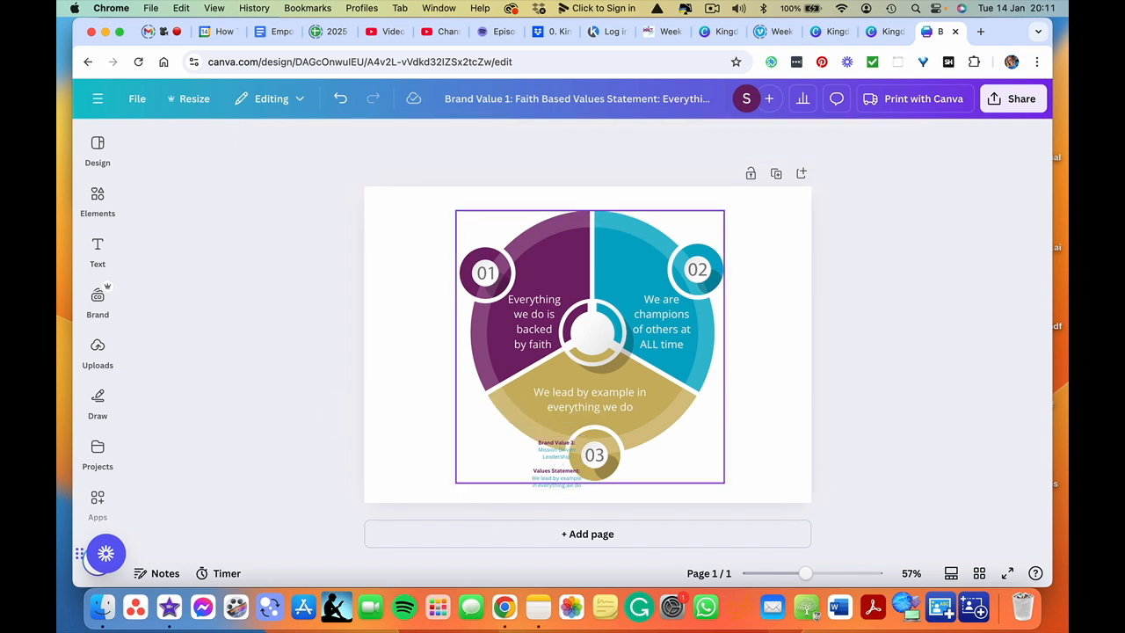
{"action": "left_click", "coordinate": [548, 485]}
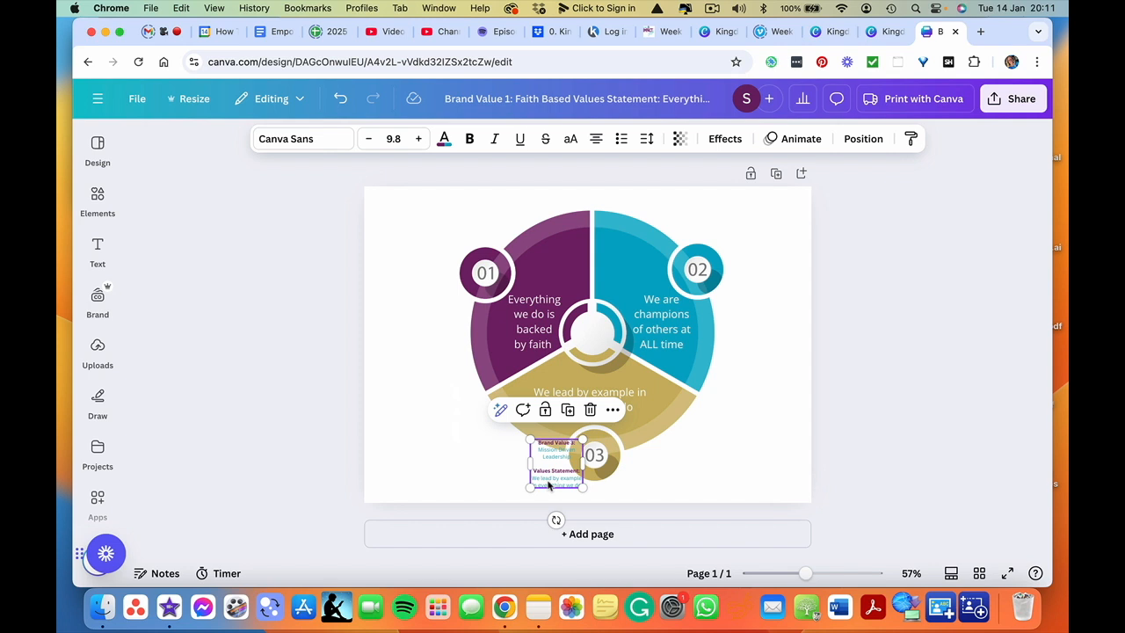
{"action": "key", "text": "Delete"}
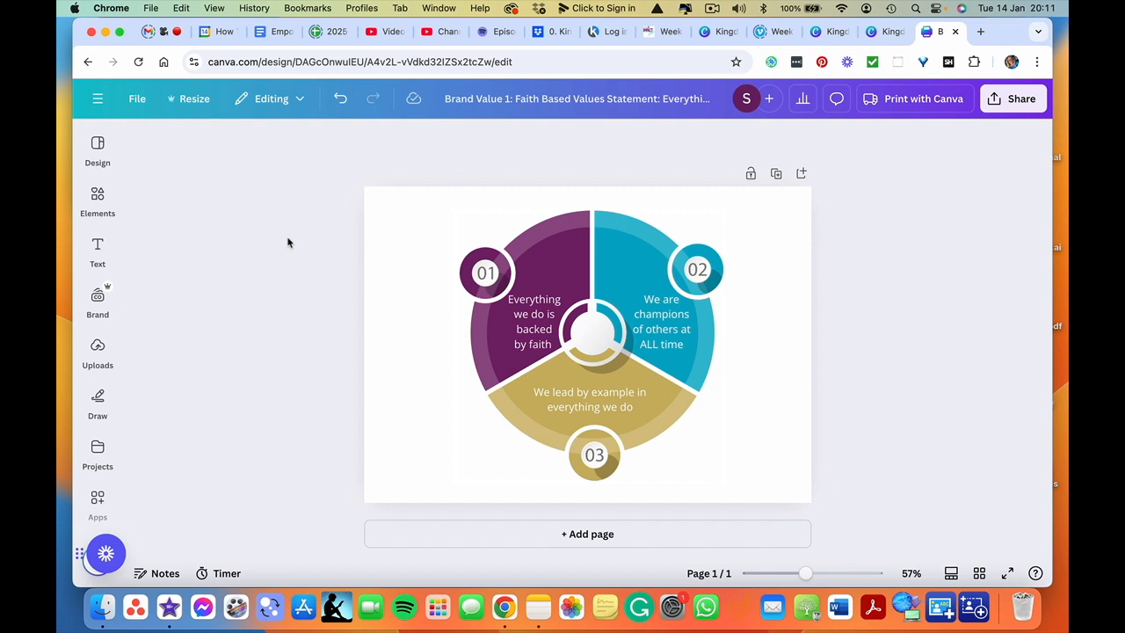
- Search the elements library for "faith" and list all matching graphics
{"action": "left_click", "coordinate": [96, 195]}
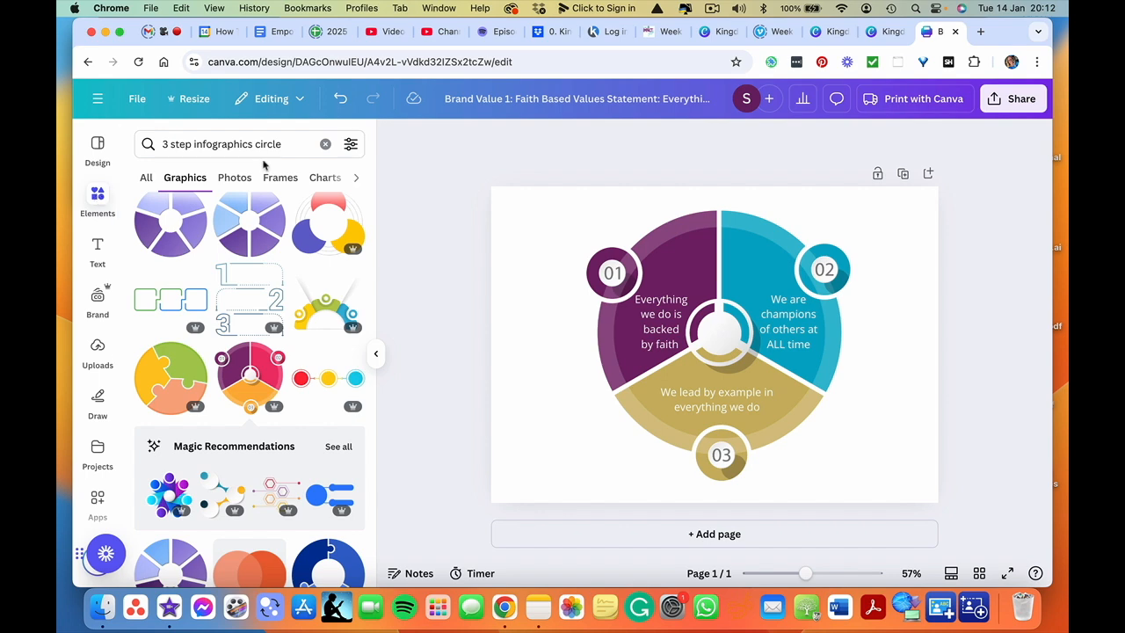
{"action": "left_click", "coordinate": [325, 145]}
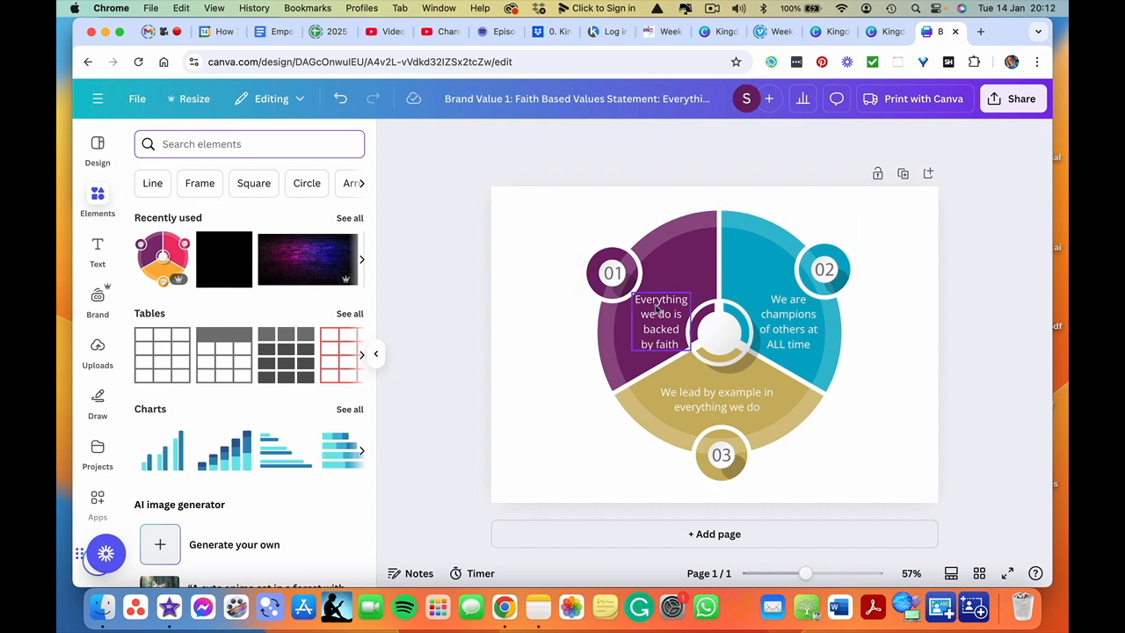
{"action": "left_click", "coordinate": [233, 144]}
{"action": "type", "text": "faith"}
{"action": "key", "text": "Return"}
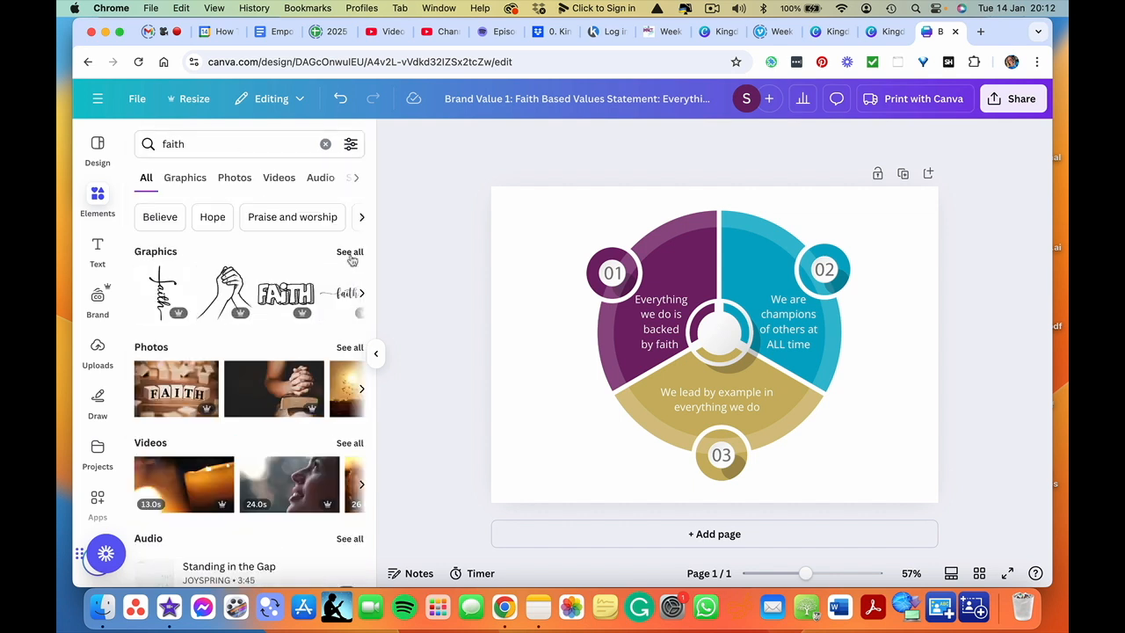
{"action": "left_click", "coordinate": [350, 253]}
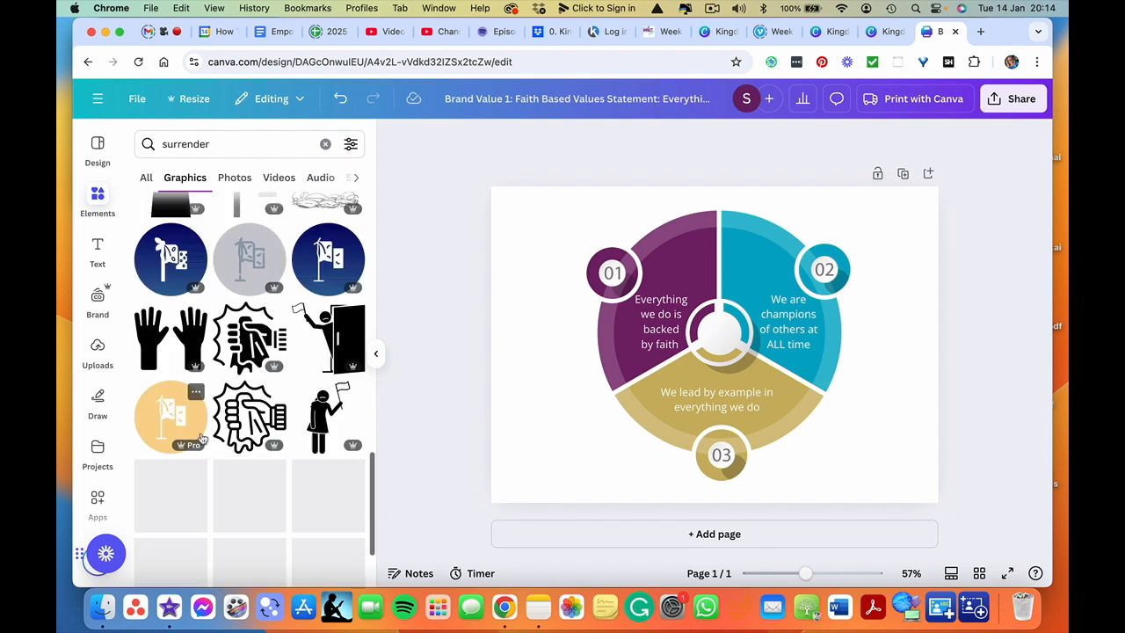
- Switch the graphics search from "surrender" back to "faith" and add the hand-drawn heart with a black cross to the page
{"action": "scroll", "coordinate": [201, 438], "scroll_direction": "down", "scroll_amount": 1}
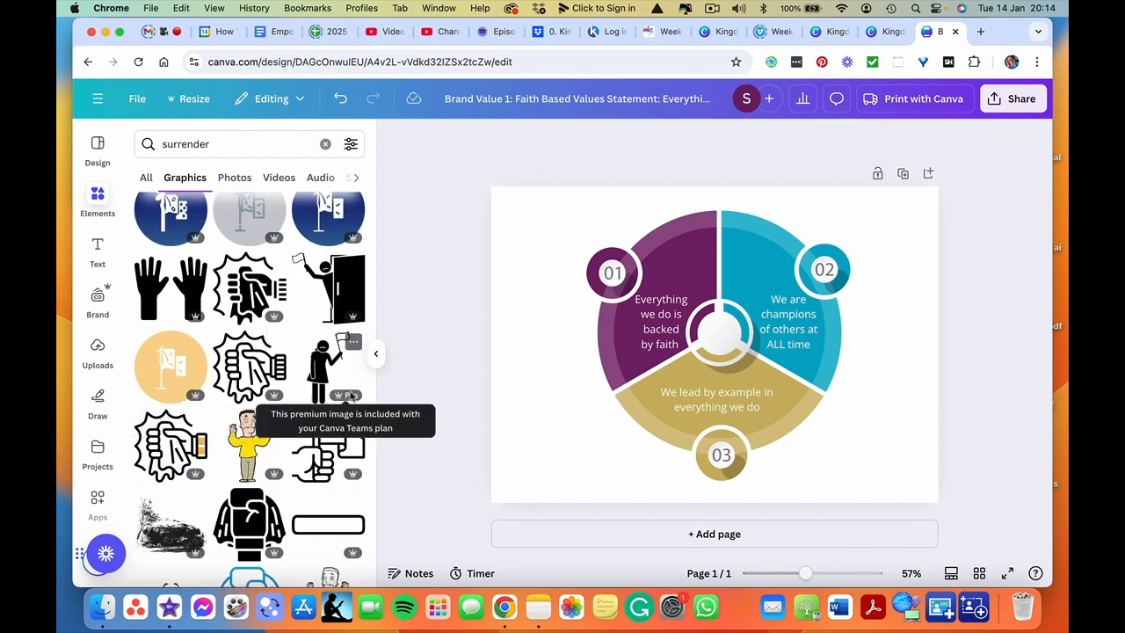
{"action": "scroll", "coordinate": [284, 382], "scroll_direction": "up", "scroll_amount": 10}
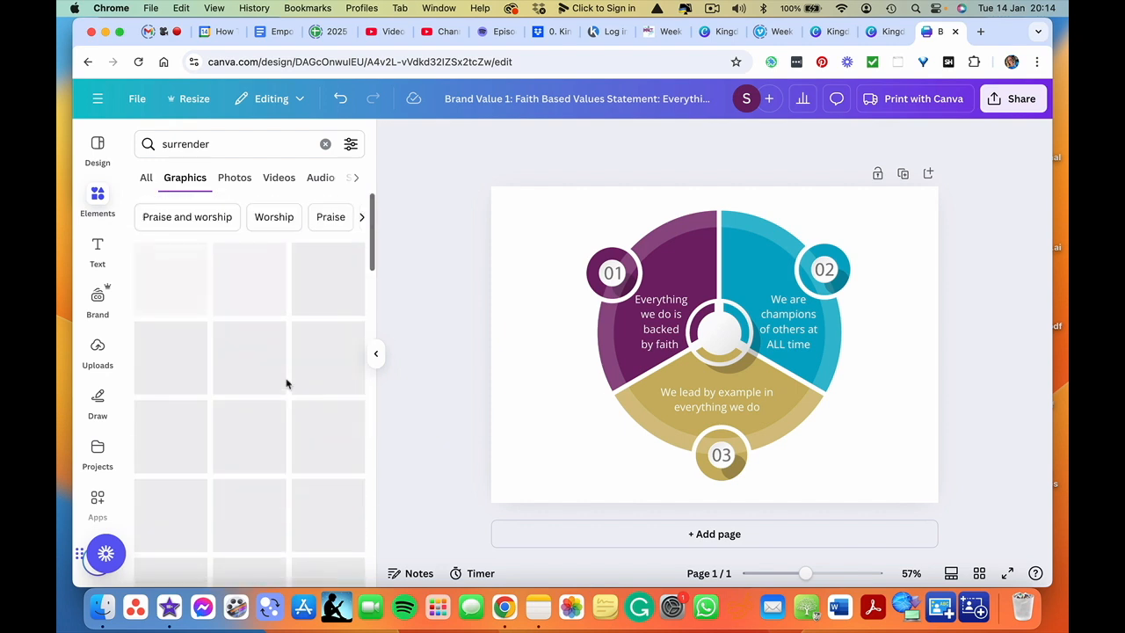
{"action": "double_click", "coordinate": [189, 148]}
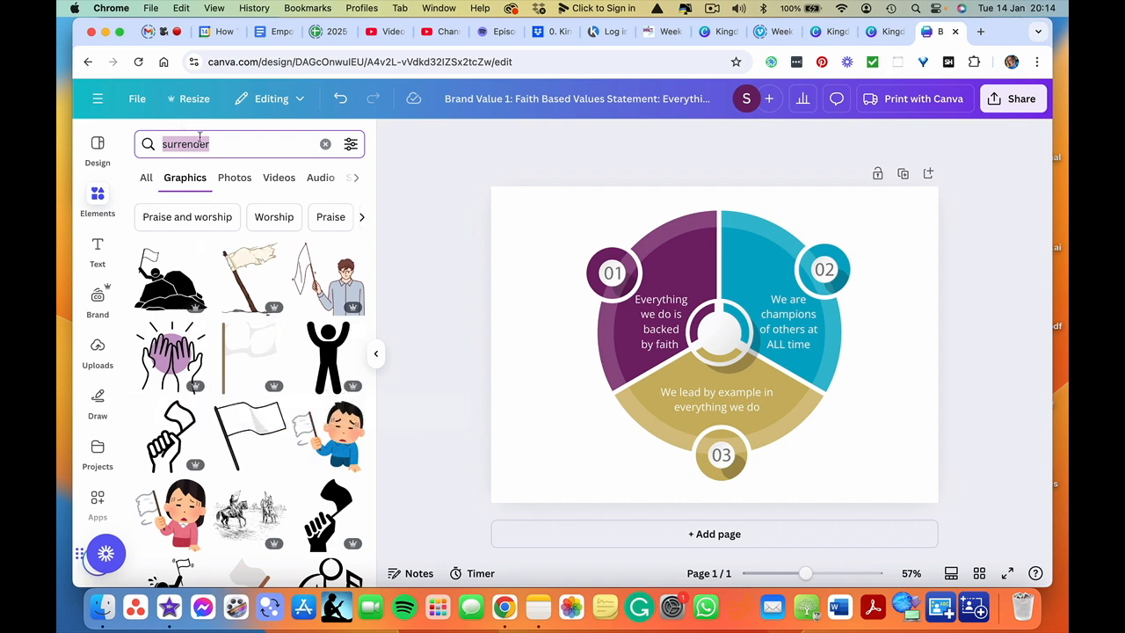
{"action": "type", "text": "faith"}
{"action": "key", "text": "Return"}
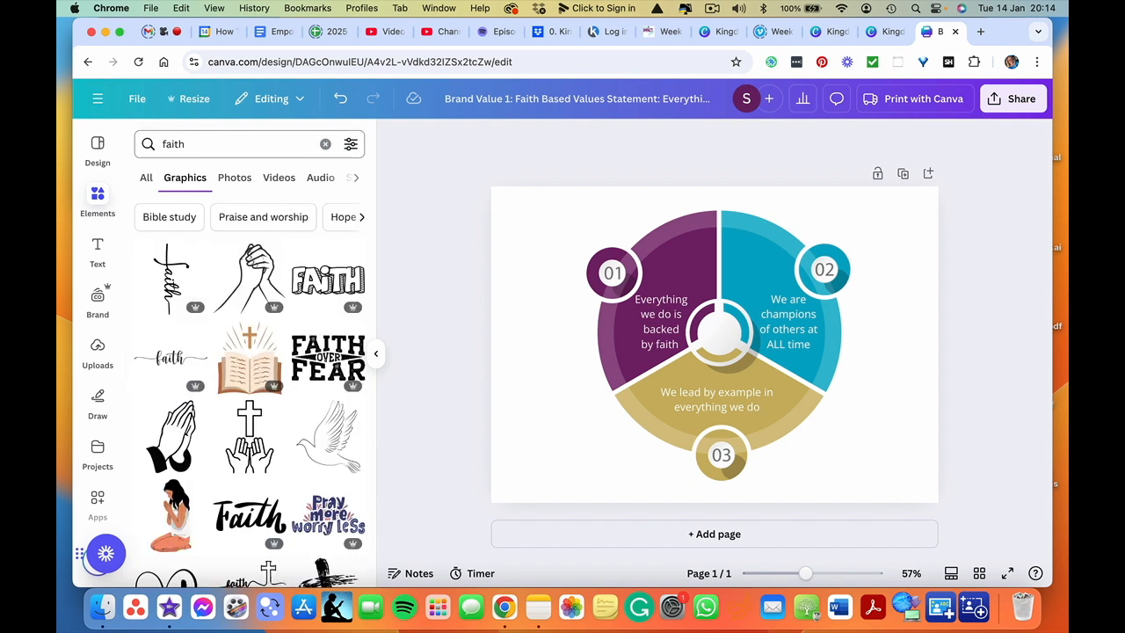
{"action": "scroll", "coordinate": [233, 368], "scroll_direction": "down", "scroll_amount": 3}
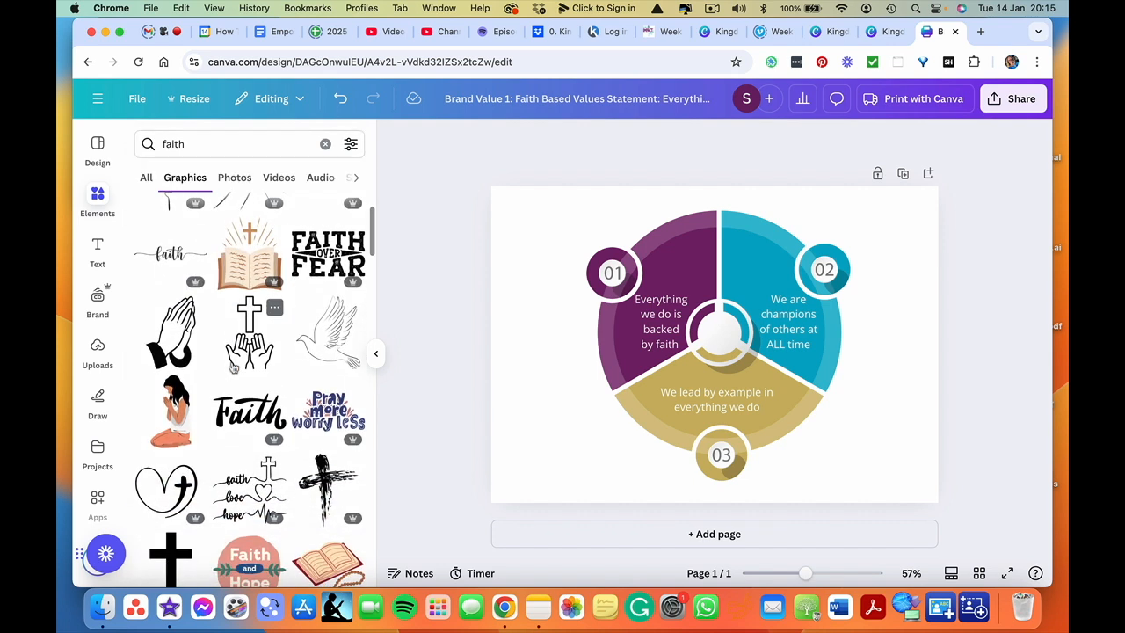
{"action": "scroll", "coordinate": [229, 376], "scroll_direction": "down", "scroll_amount": 2}
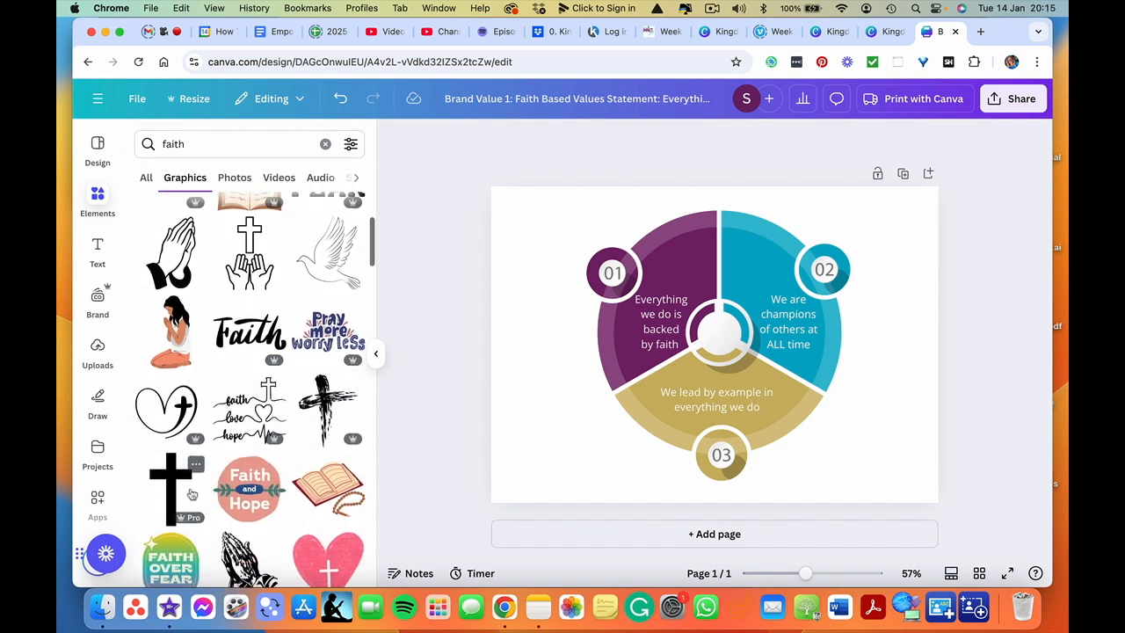
{"action": "left_click", "coordinate": [172, 404]}
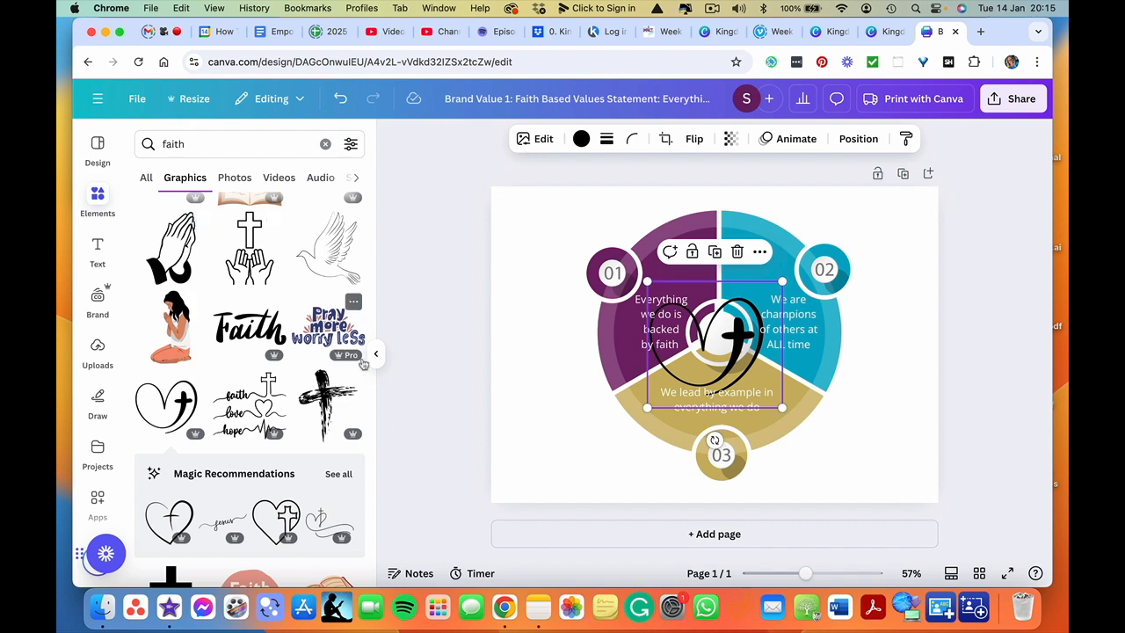
- Shrink the heart-and-cross graphic to about 3.89 cm wide and hide the search results
{"action": "left_click_drag", "start_coordinate": [782, 408], "coordinate": [820, 438]}
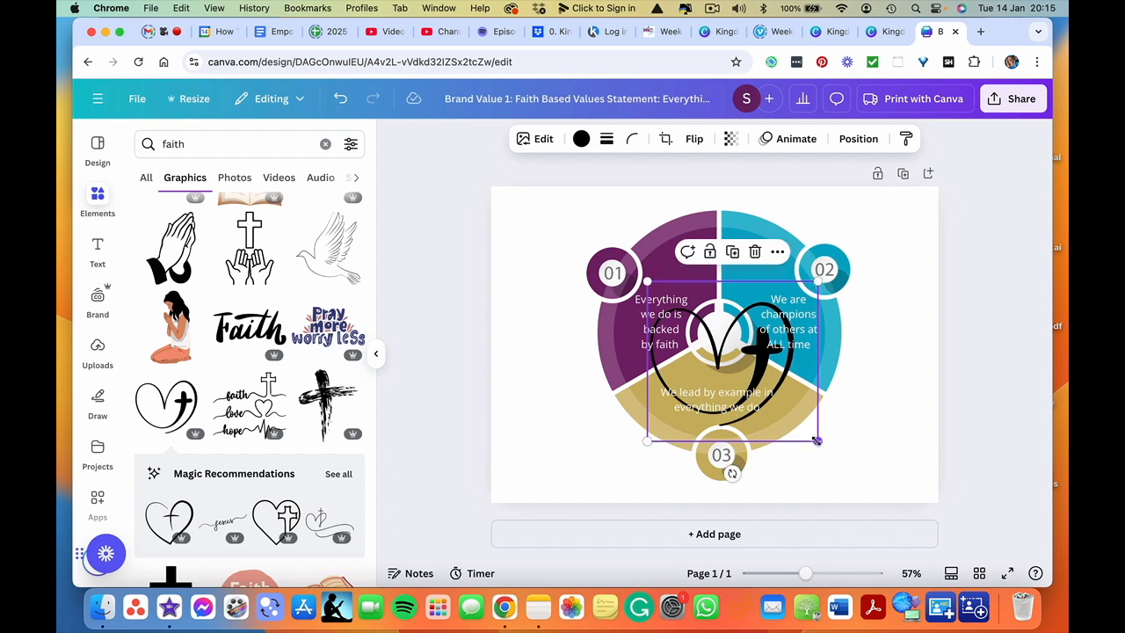
{"action": "left_click_drag", "start_coordinate": [646, 441], "coordinate": [759, 337]}
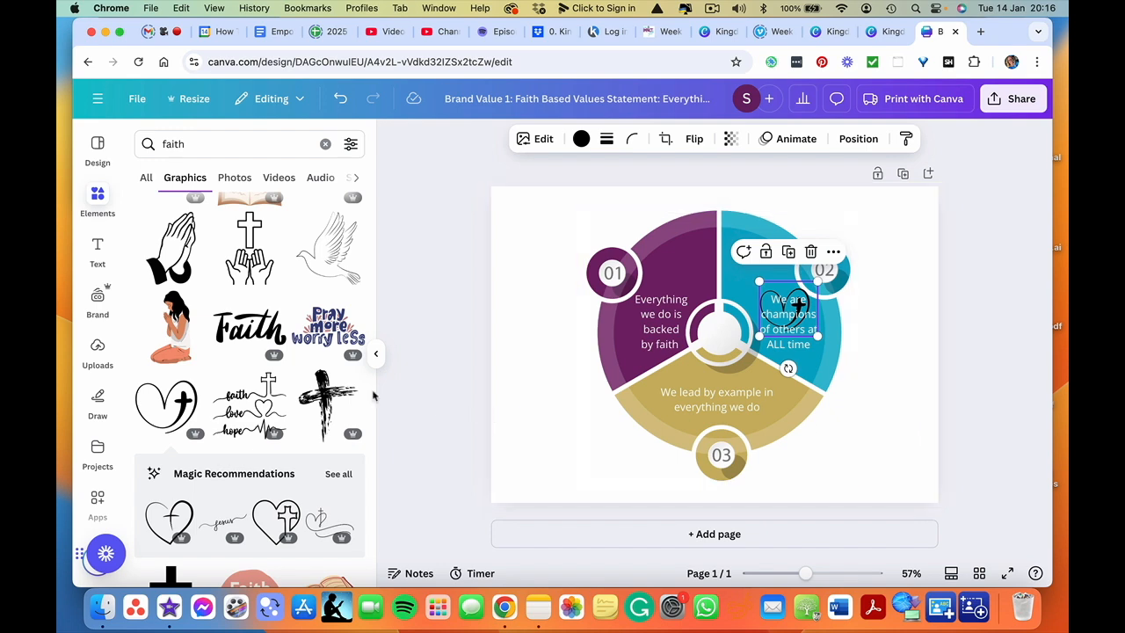
{"action": "left_click", "coordinate": [376, 359]}
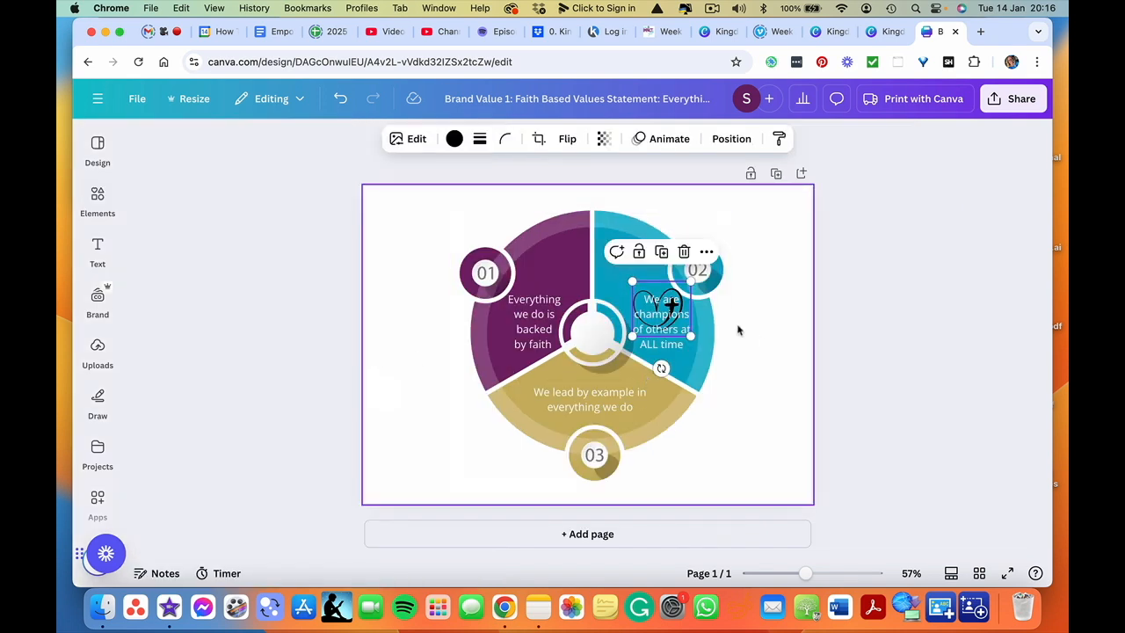
- Send the blue section's statement one layer backward, behind the heart-and-cross graphic
{"action": "left_click", "coordinate": [657, 318]}
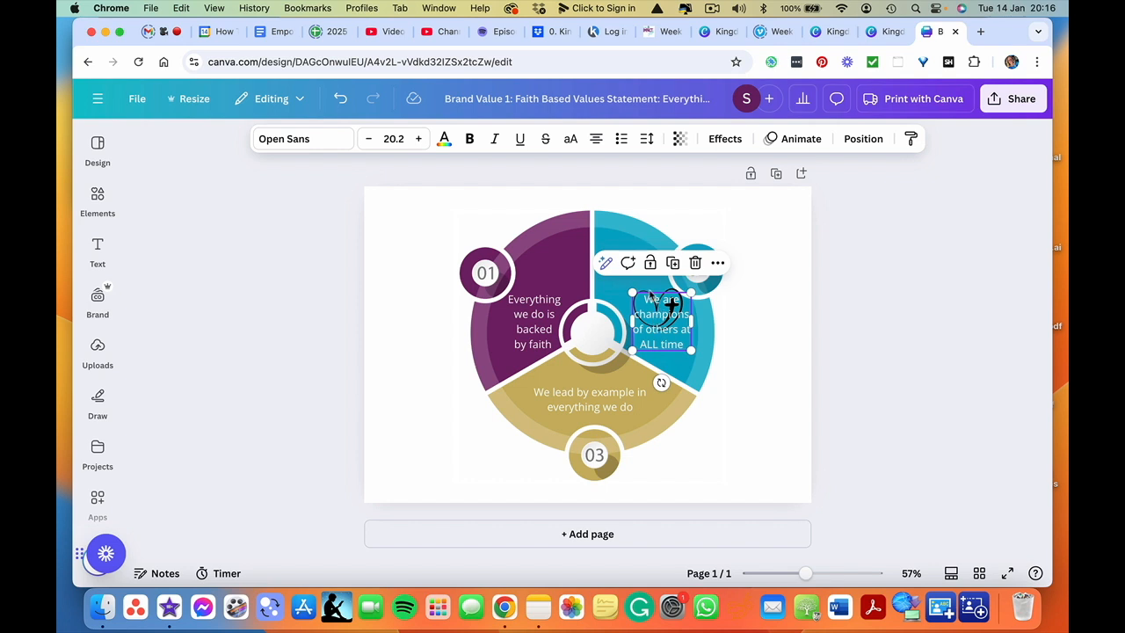
{"action": "left_click", "coordinate": [647, 294]}
{"action": "left_click", "coordinate": [650, 332]}
{"action": "left_click", "coordinate": [732, 314]}
{"action": "left_click", "coordinate": [670, 306]}
{"action": "left_click", "coordinate": [864, 139]}
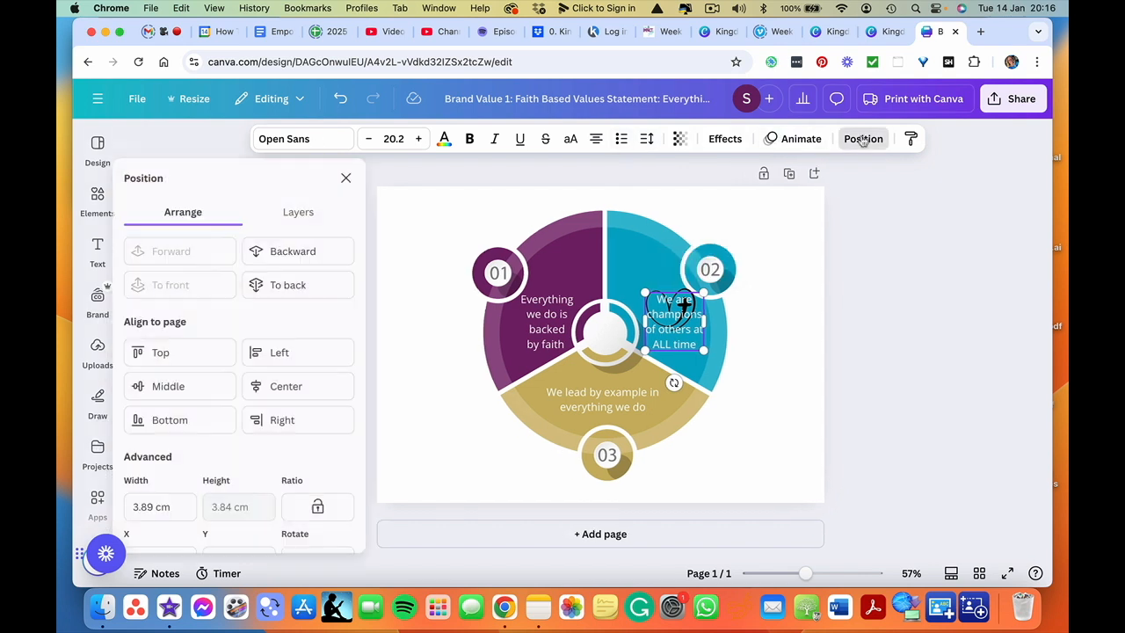
{"action": "left_click", "coordinate": [318, 251]}
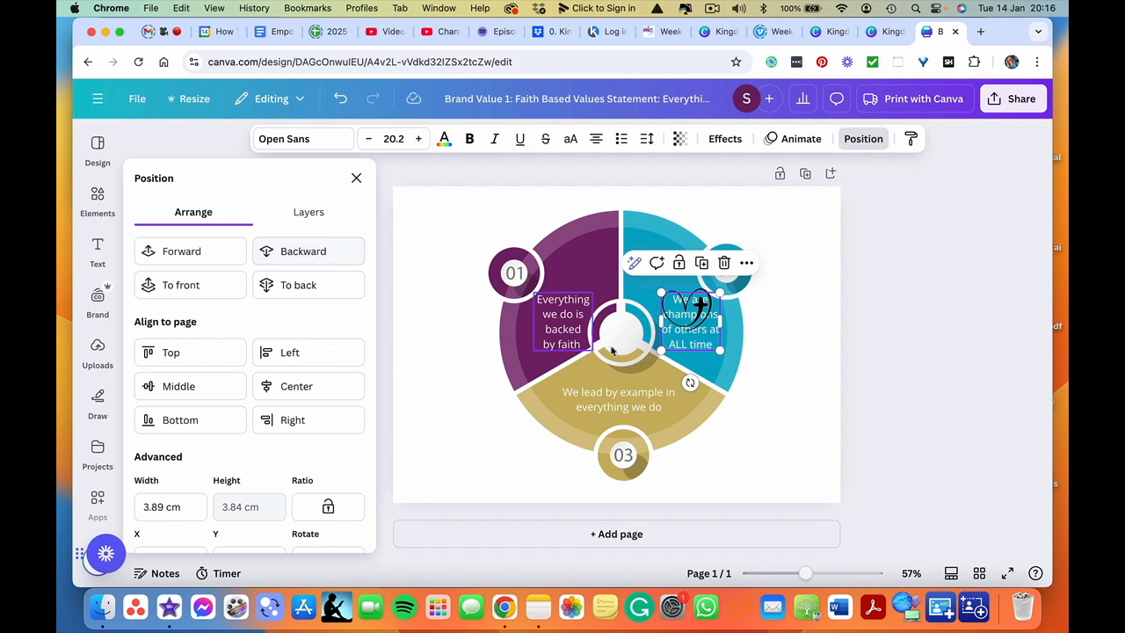
- Shrink the heart-and-cross graphic to about 2.84 cm wide and place it above the statement in the purple section
{"action": "left_click", "coordinate": [701, 302]}
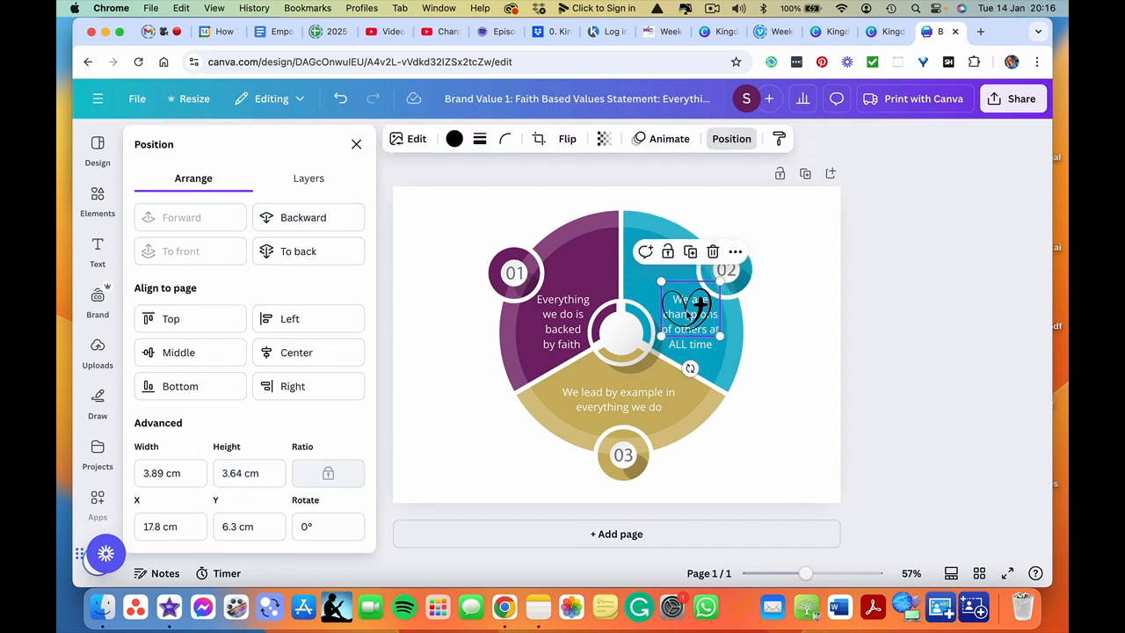
{"action": "left_click_drag", "start_coordinate": [700, 303], "coordinate": [587, 289]}
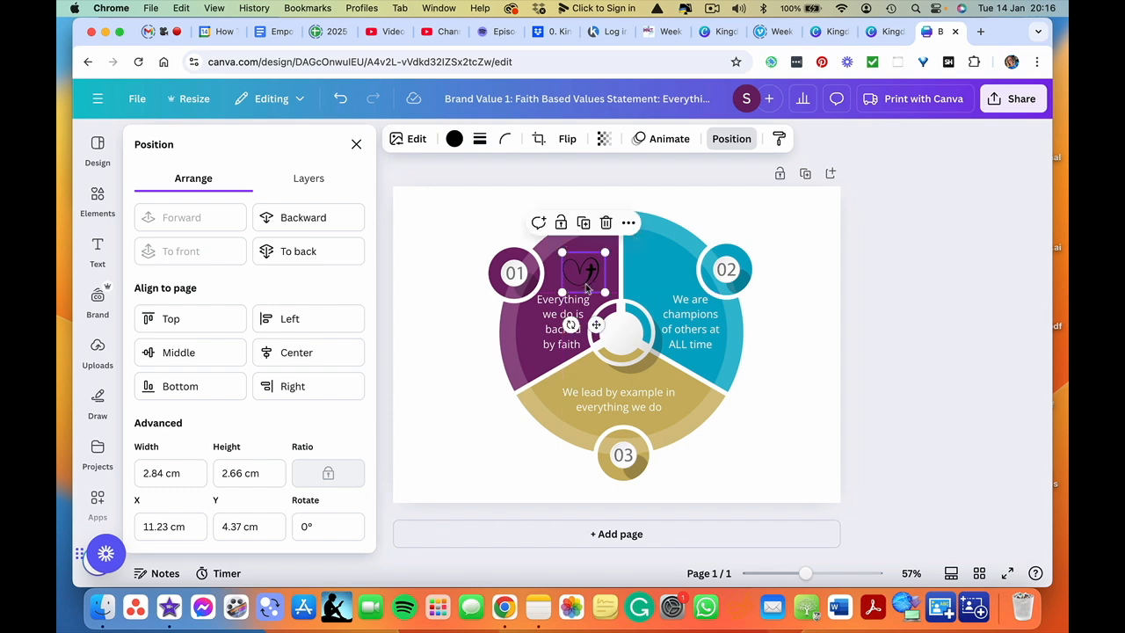
{"action": "left_click", "coordinate": [356, 145]}
- Recolor the heart-and-cross graphic in the document gold #cab564 and move it up slightly, clear of the statement
{"action": "left_click", "coordinate": [452, 139]}
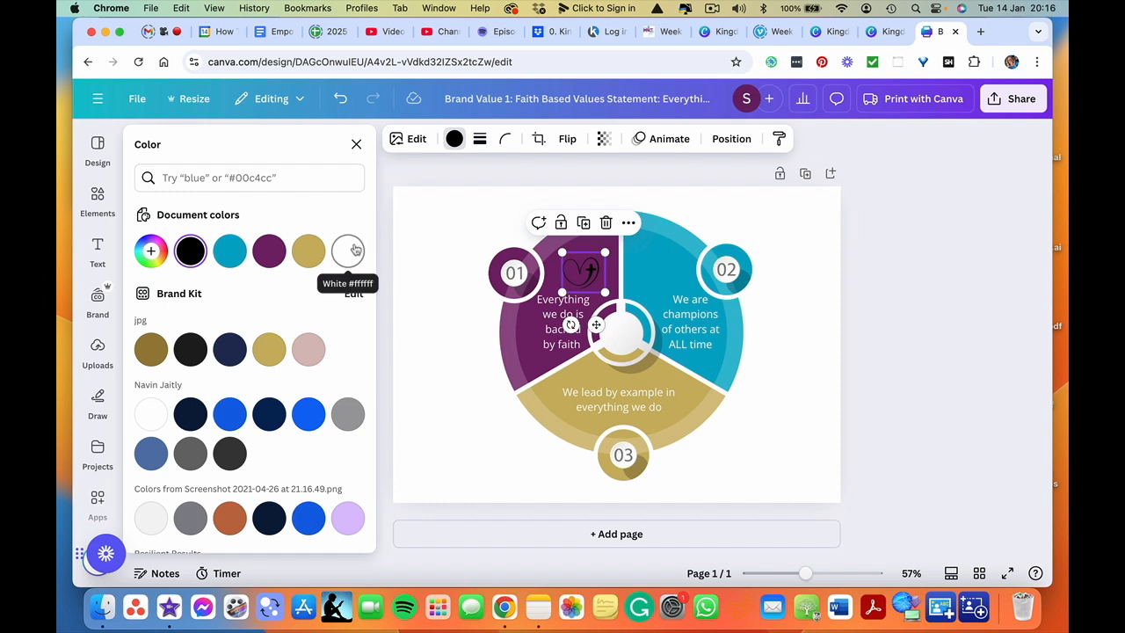
{"action": "left_click", "coordinate": [348, 251]}
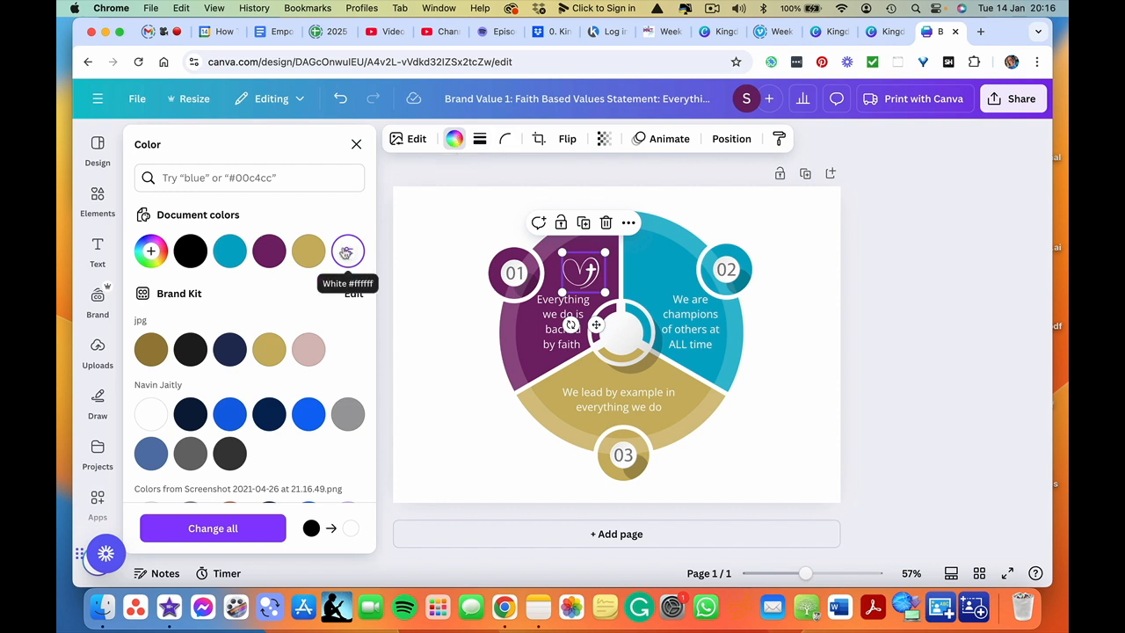
{"action": "left_click", "coordinate": [309, 251]}
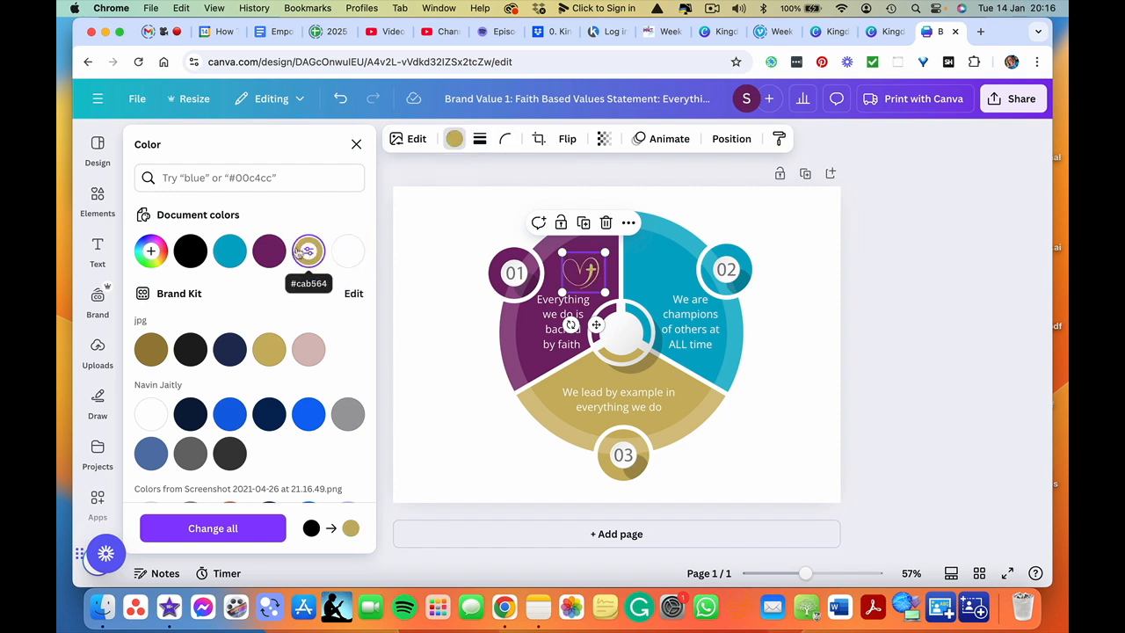
{"action": "left_click", "coordinate": [230, 252]}
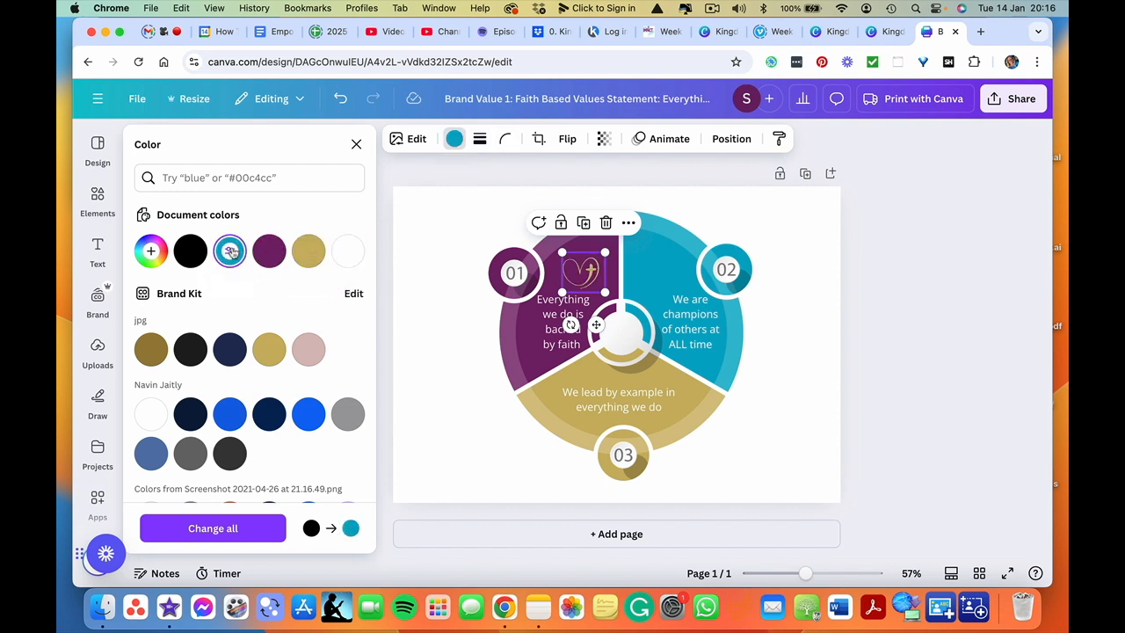
{"action": "left_click", "coordinate": [309, 252]}
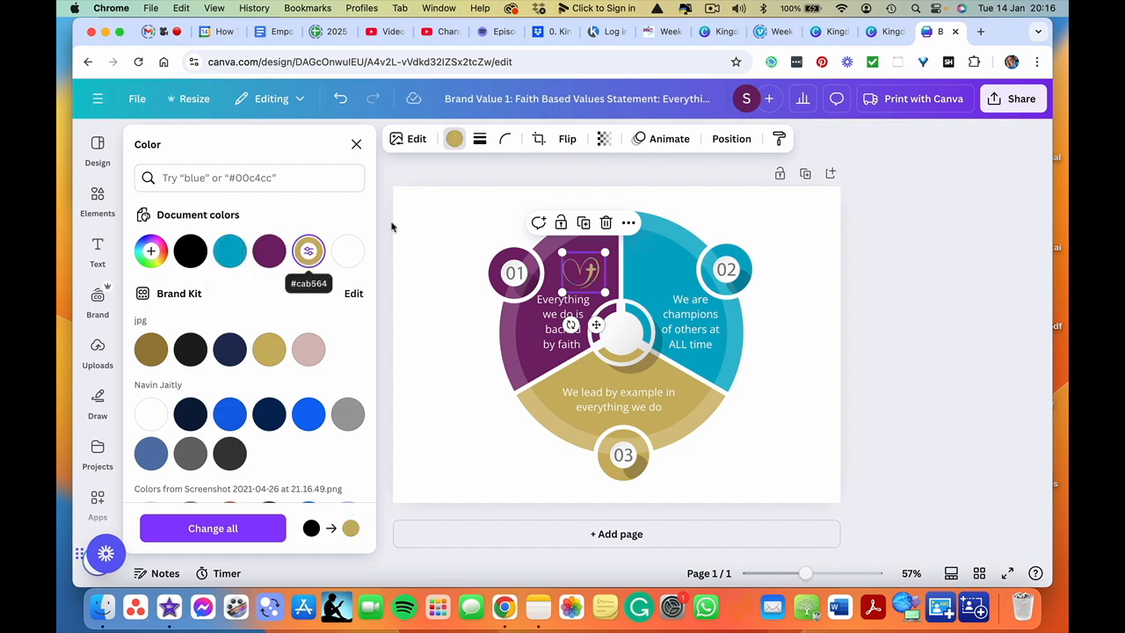
{"action": "left_click", "coordinate": [459, 231]}
{"action": "left_click", "coordinate": [591, 274]}
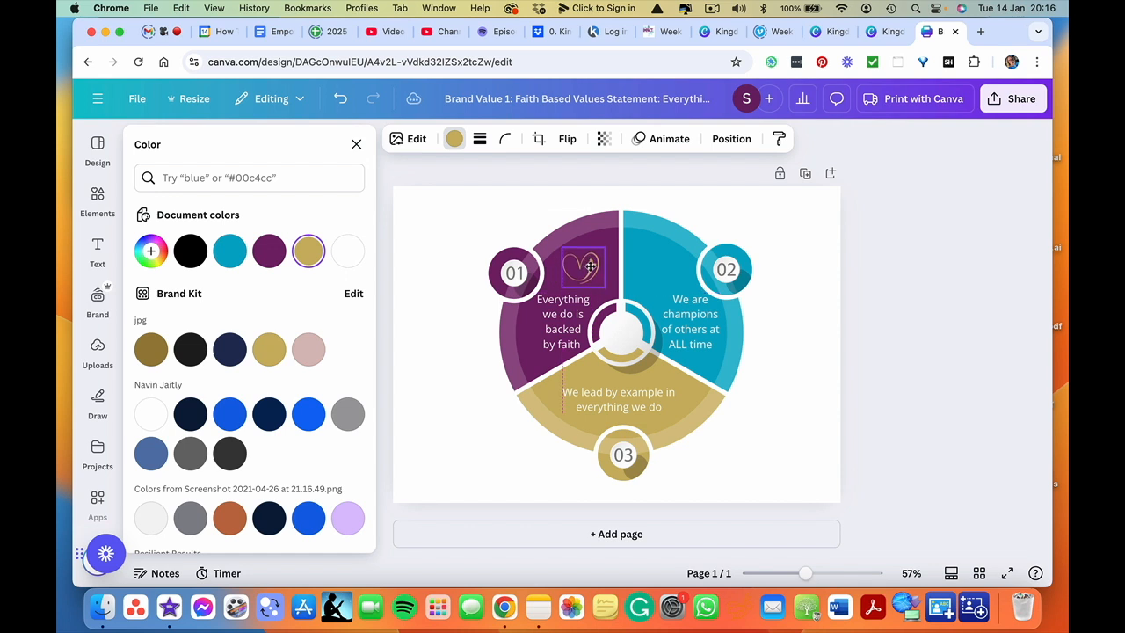
{"action": "left_click", "coordinate": [475, 225]}
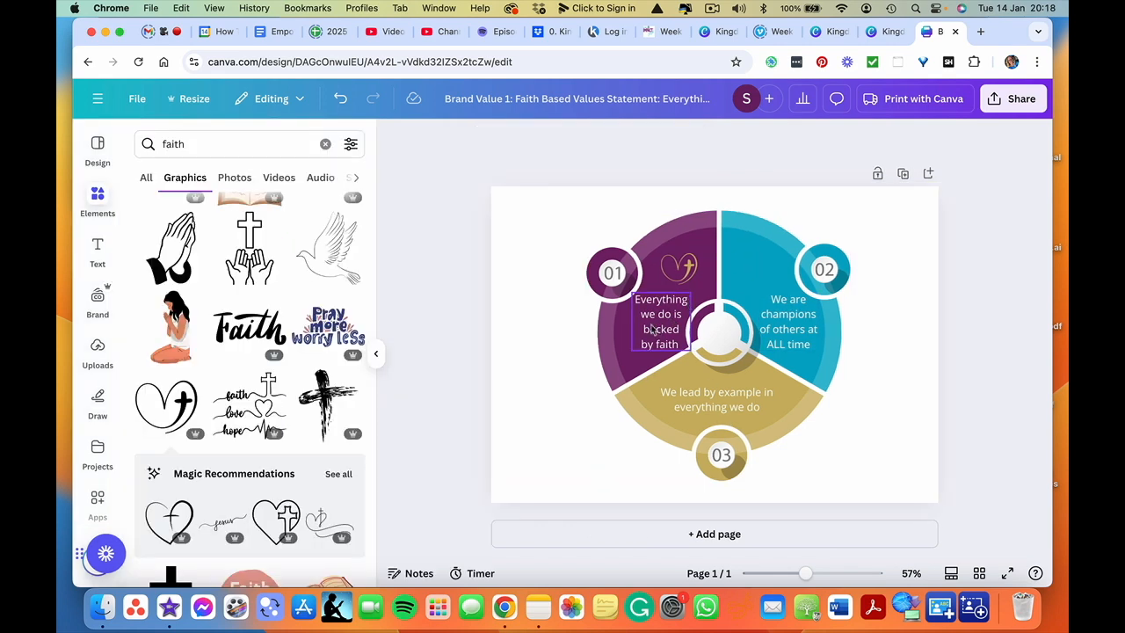
- Search the graphics for "champion" and add the black award rosette with a star and two ribbons
{"action": "double_click", "coordinate": [174, 144]}
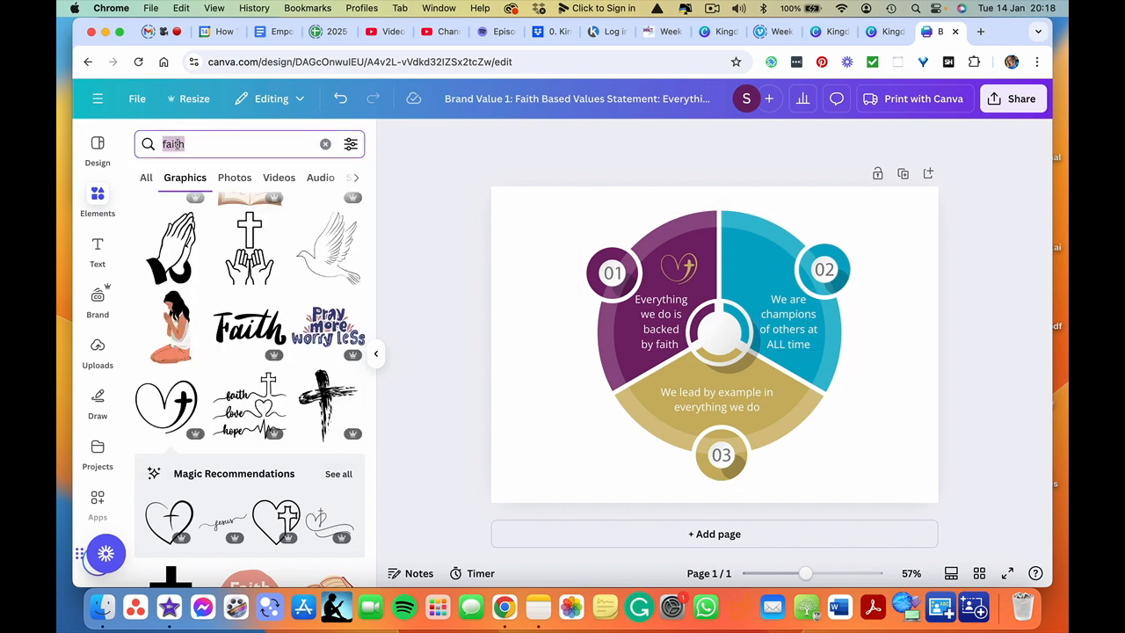
{"action": "type", "text": "champion"}
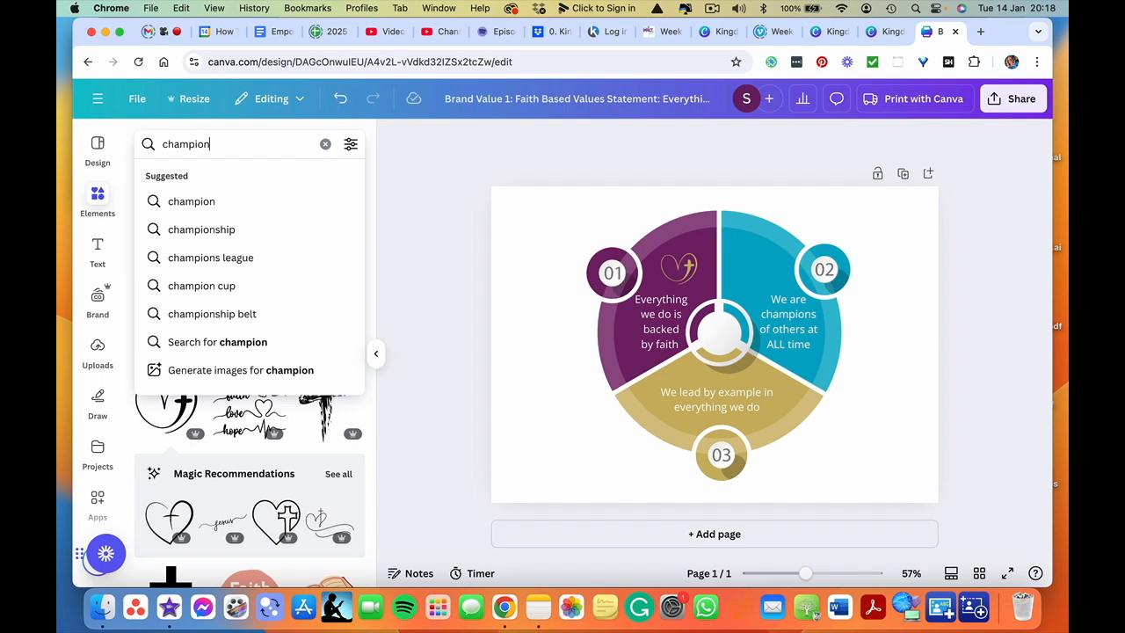
{"action": "key", "text": "Return"}
{"action": "scroll", "coordinate": [190, 419], "scroll_direction": "down", "scroll_amount": 5}
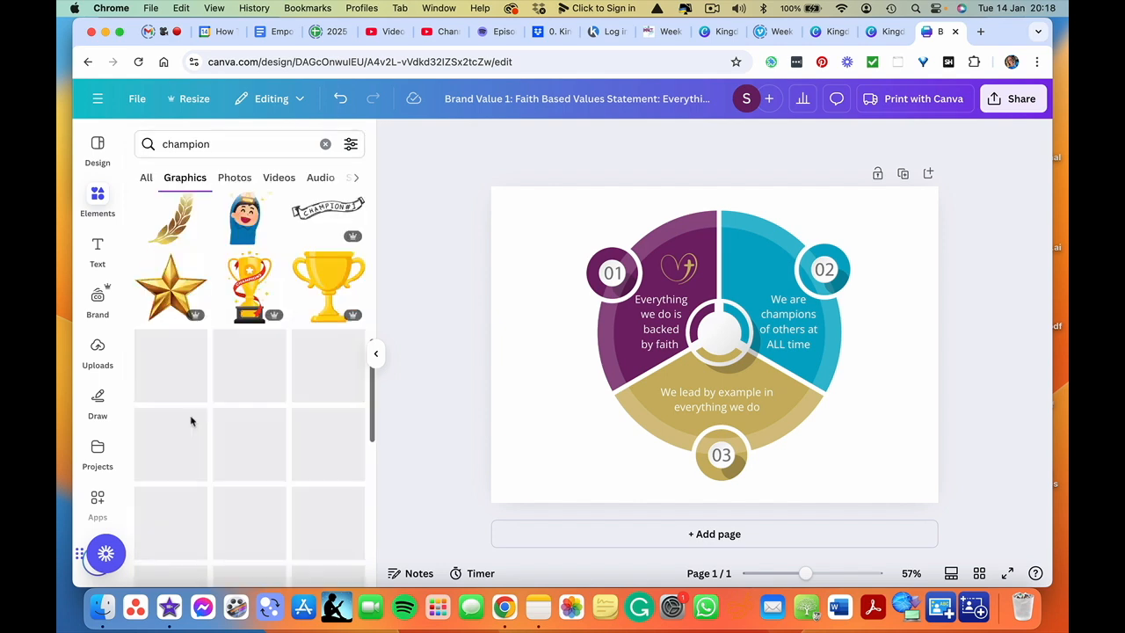
{"action": "scroll", "coordinate": [193, 421], "scroll_direction": "down", "scroll_amount": 8}
{"action": "left_click", "coordinate": [328, 299]}
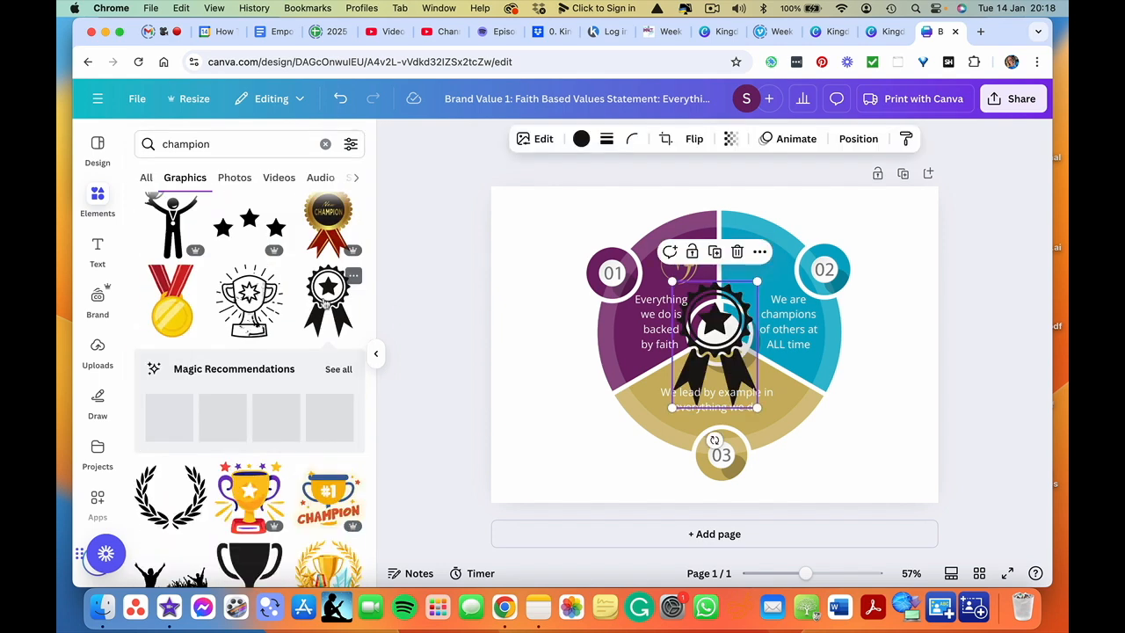
- Shrink the award rosette into the blue section above its statement and recolor it in the document purple
{"action": "left_click_drag", "start_coordinate": [671, 407], "coordinate": [752, 263]}
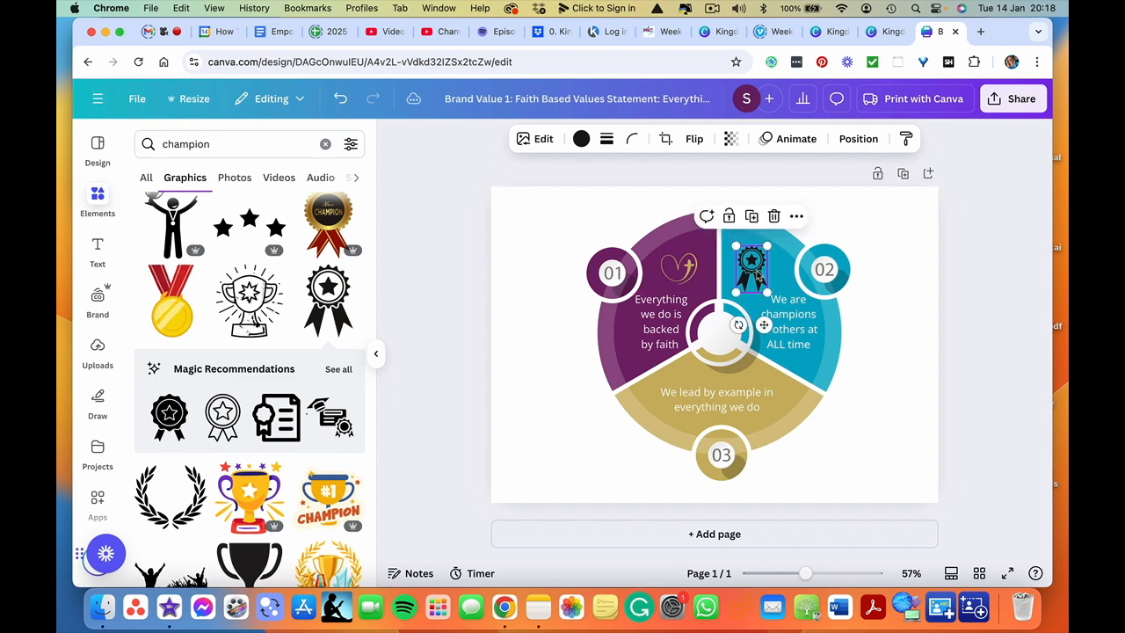
{"action": "left_click", "coordinate": [580, 143]}
{"action": "left_click", "coordinate": [348, 248]}
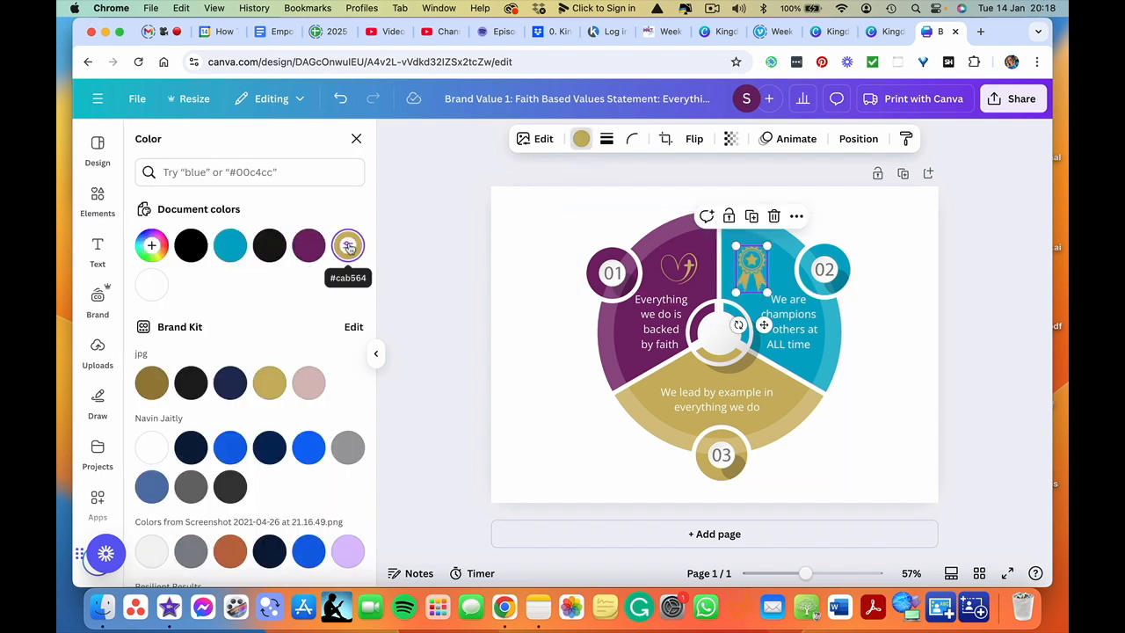
{"action": "left_click", "coordinate": [309, 247]}
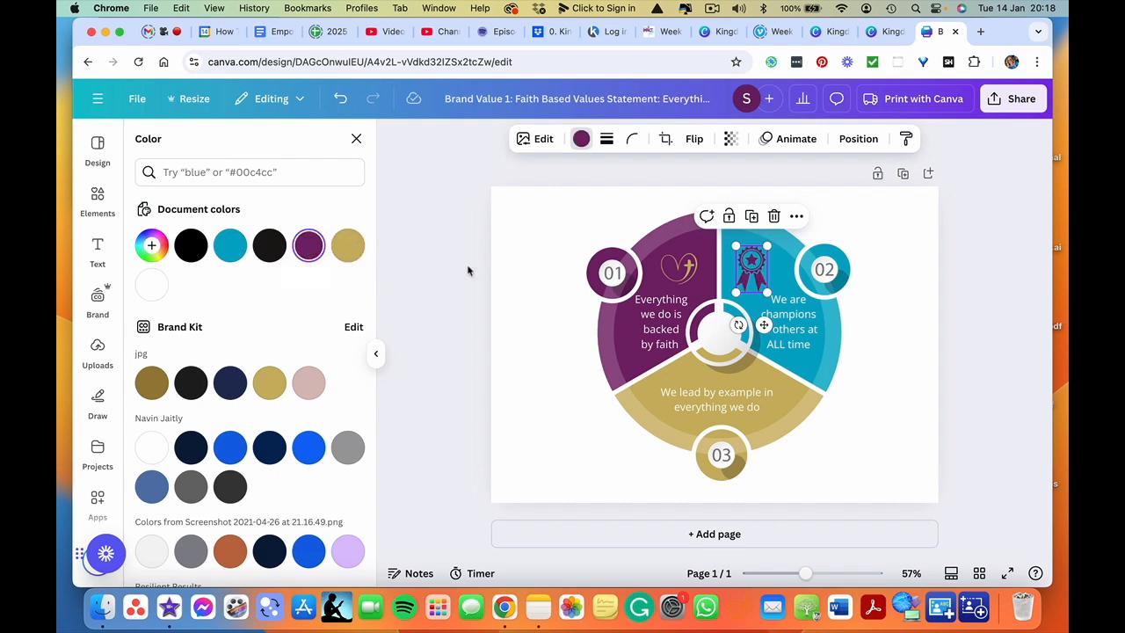
{"action": "key", "text": "Escape"}
{"action": "left_click", "coordinate": [527, 374]}
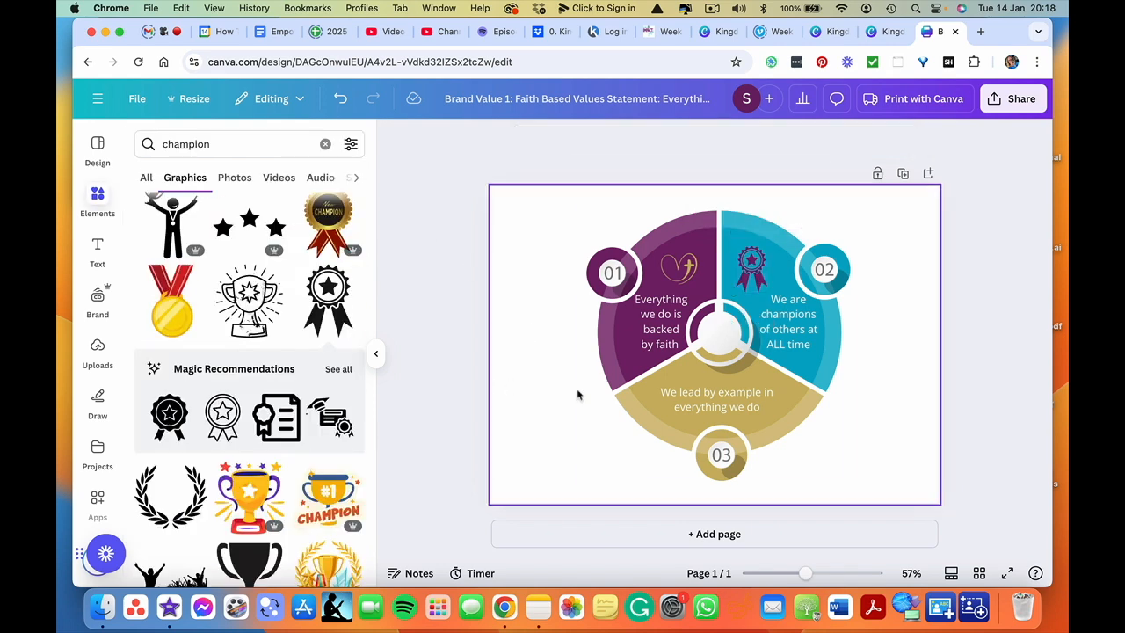
- Nudge the gold section's statement down slightly toward the 03 badge
{"action": "left_click", "coordinate": [705, 407]}
{"action": "key", "text": "Down"}
{"action": "key", "text": "Down"}
{"action": "key", "text": "Down"}
{"action": "key", "text": "Down"}
{"action": "key", "text": "Down"}
{"action": "key", "text": "Down"}
{"action": "key", "text": "Down"}
{"action": "key", "text": "Down"}
{"action": "key", "text": "Down"}
{"action": "key", "text": "Down"}
{"action": "key", "text": "Down"}
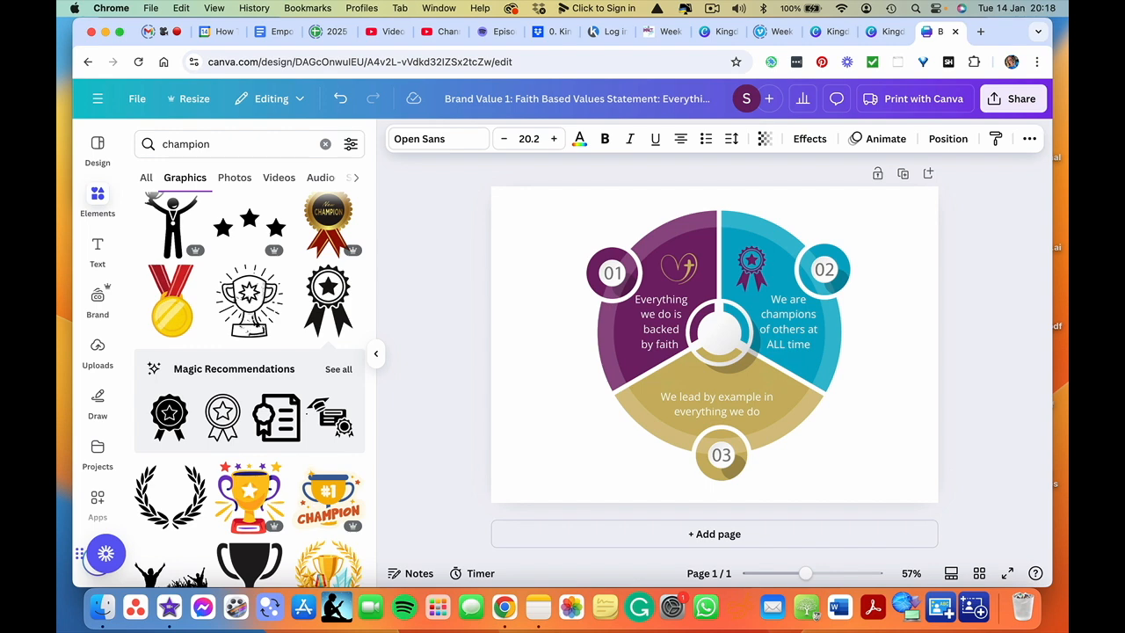
- Search the graphics for "leader" and add the black outline graphic of three people with a star
{"action": "left_click", "coordinate": [518, 304]}
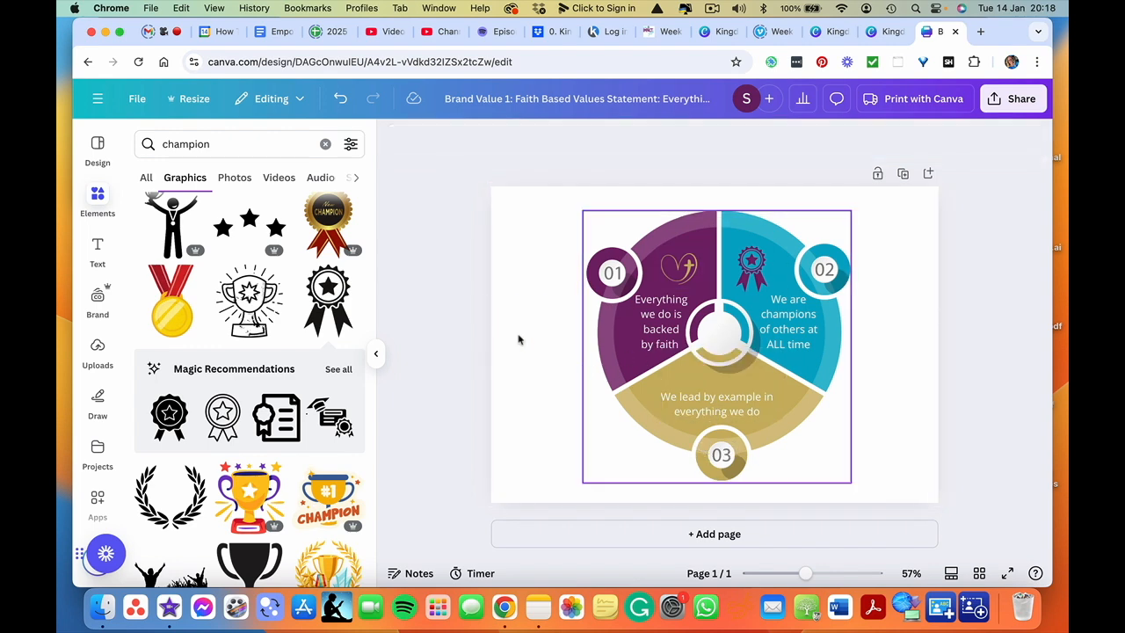
{"action": "left_click", "coordinate": [194, 145]}
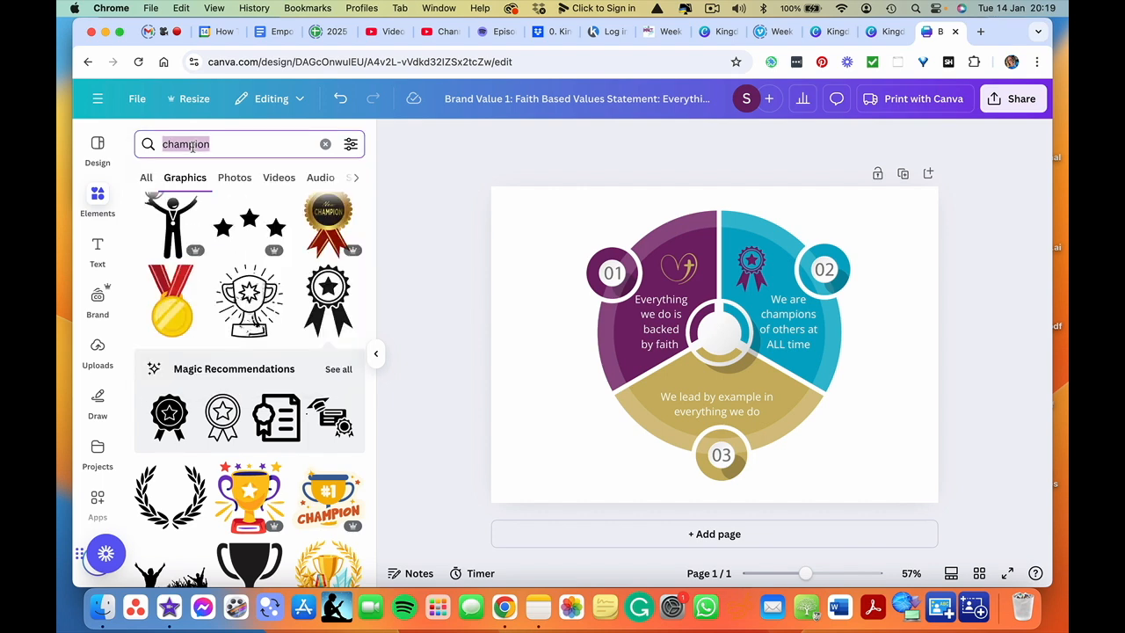
{"action": "type", "text": "leader"}
{"action": "key", "text": "Return"}
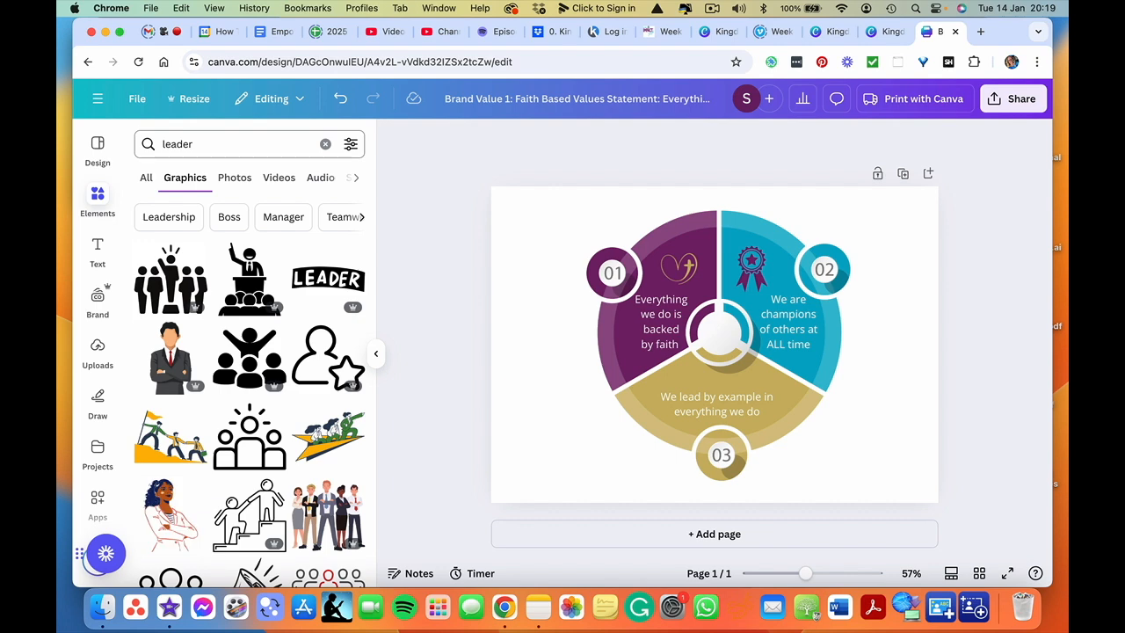
{"action": "scroll", "coordinate": [250, 395], "scroll_direction": "down", "scroll_amount": 5}
{"action": "left_click", "coordinate": [171, 253]}
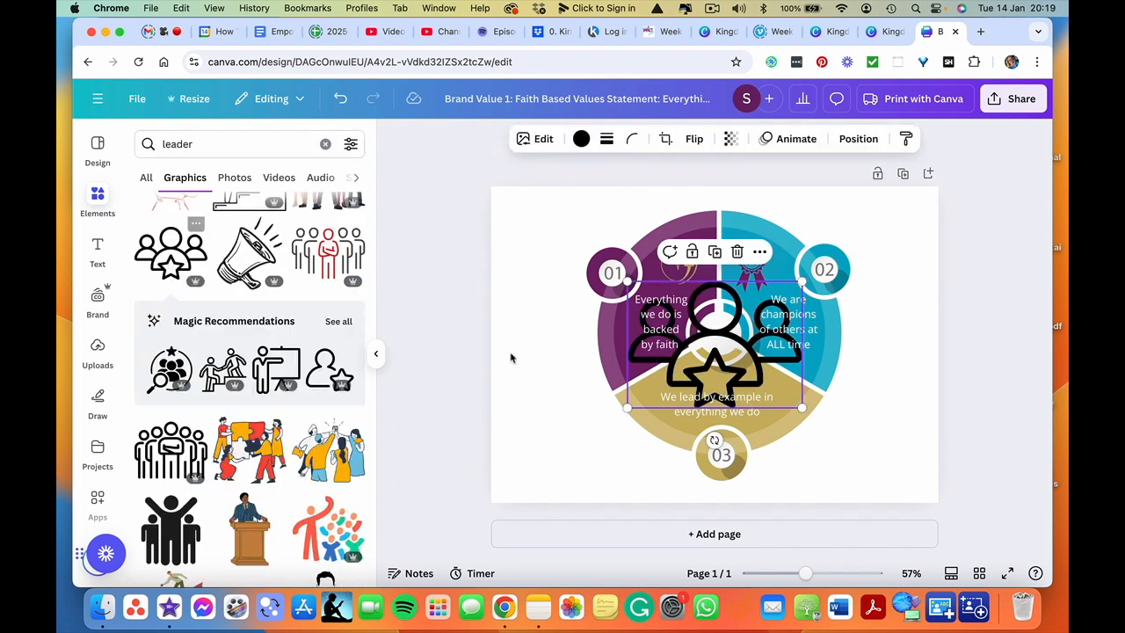
- Shrink the three-people-and-star graphic into the gold section above its statement and recolor it in the document purple
{"action": "left_click_drag", "start_coordinate": [625, 280], "coordinate": [723, 390]}
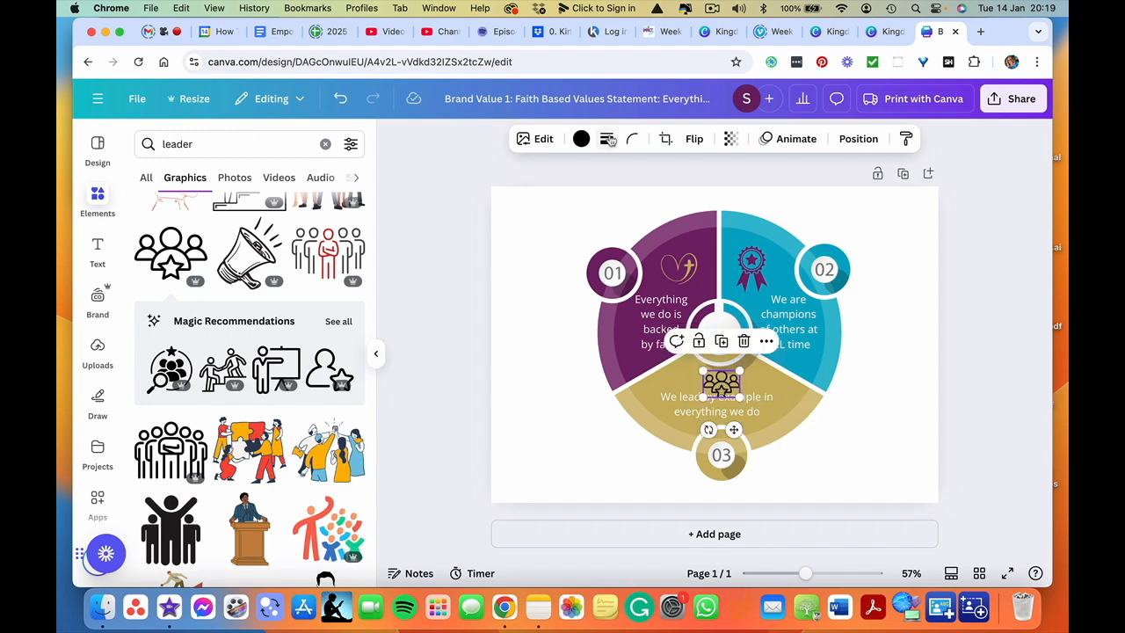
{"action": "left_click", "coordinate": [581, 139]}
{"action": "left_click", "coordinate": [270, 246]}
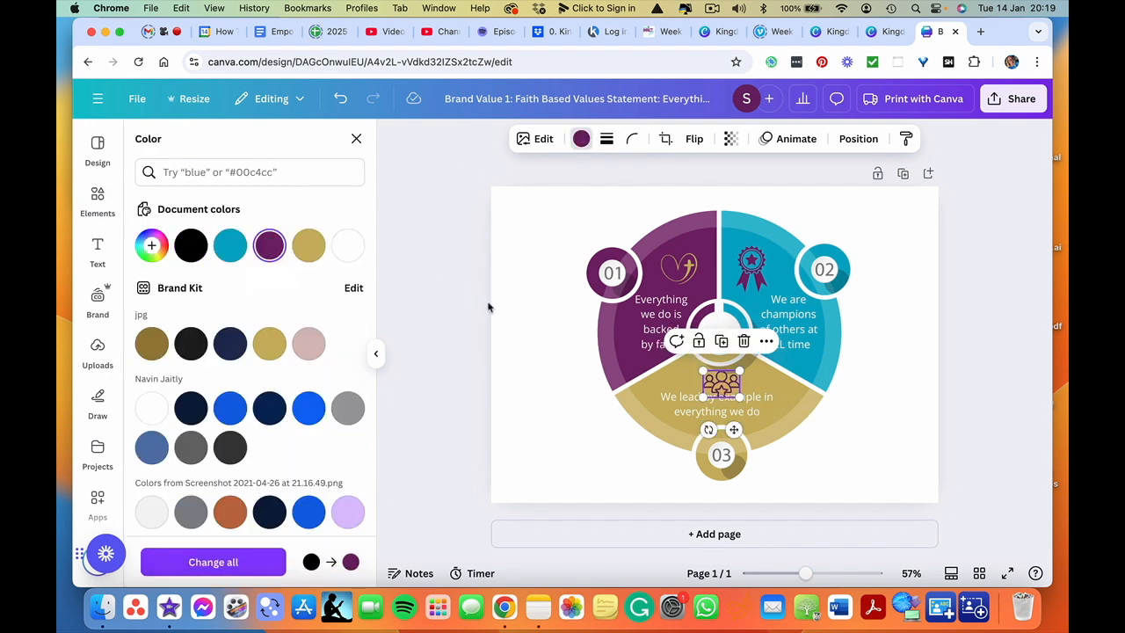
- Move the gold section's statement down slightly, clear of the people graphic above it
{"action": "left_click", "coordinate": [673, 412]}
{"action": "left_click_drag", "start_coordinate": [692, 411], "coordinate": [693, 418]}
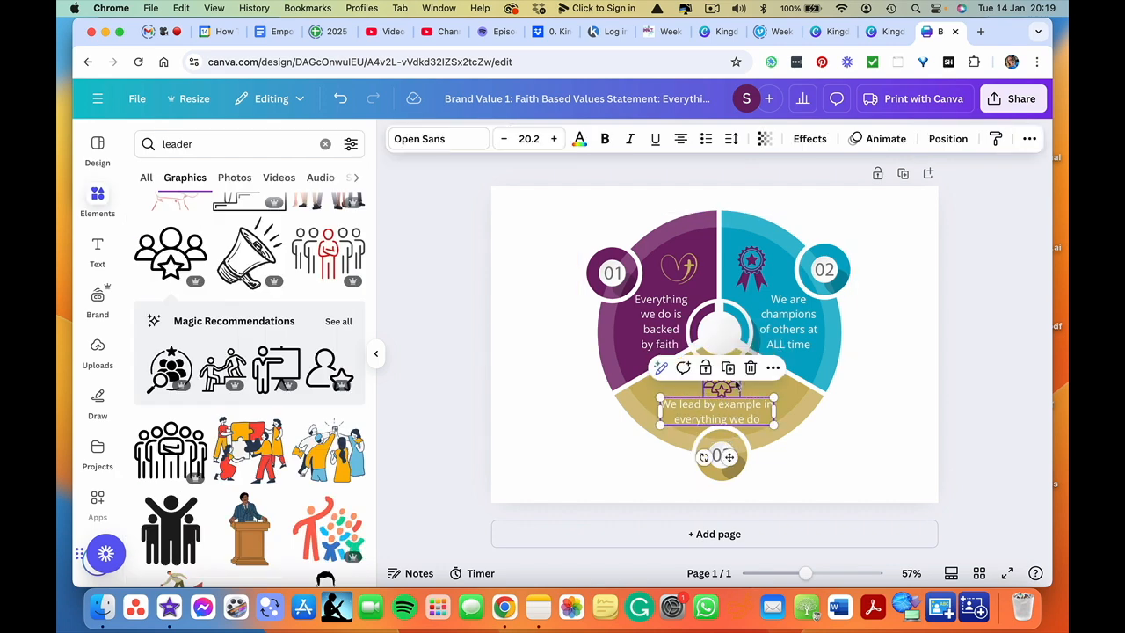
{"action": "left_click", "coordinate": [785, 396]}
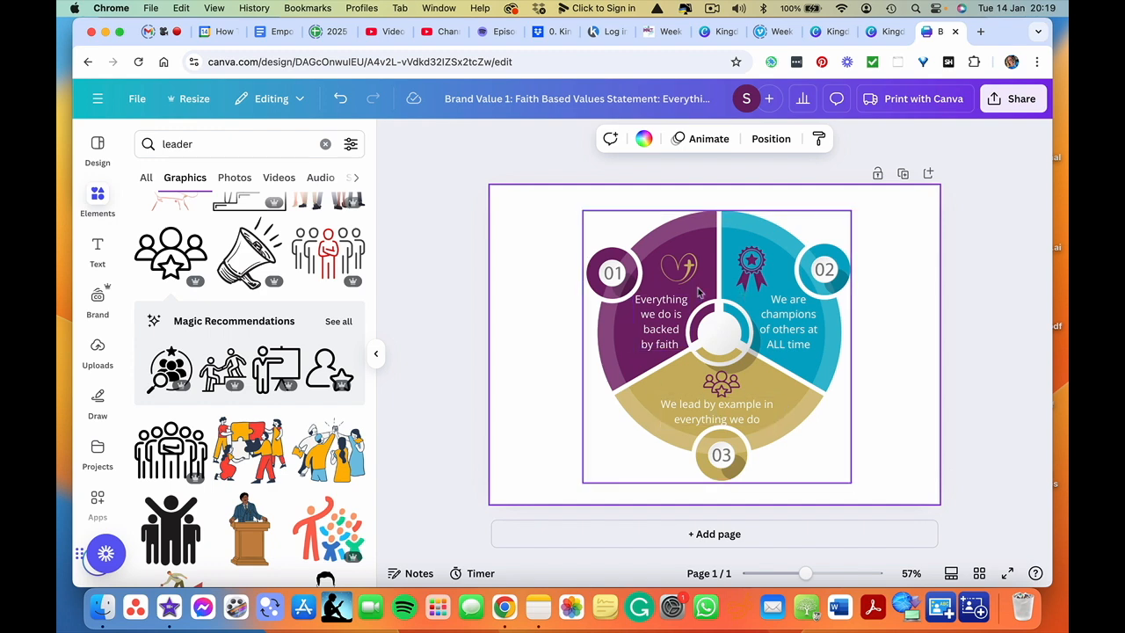
- Shrink the whole circle infographic with its statements and graphics, and move it to the upper-left corner of the page
{"action": "left_click_drag", "start_coordinate": [542, 241], "coordinate": [895, 469]}
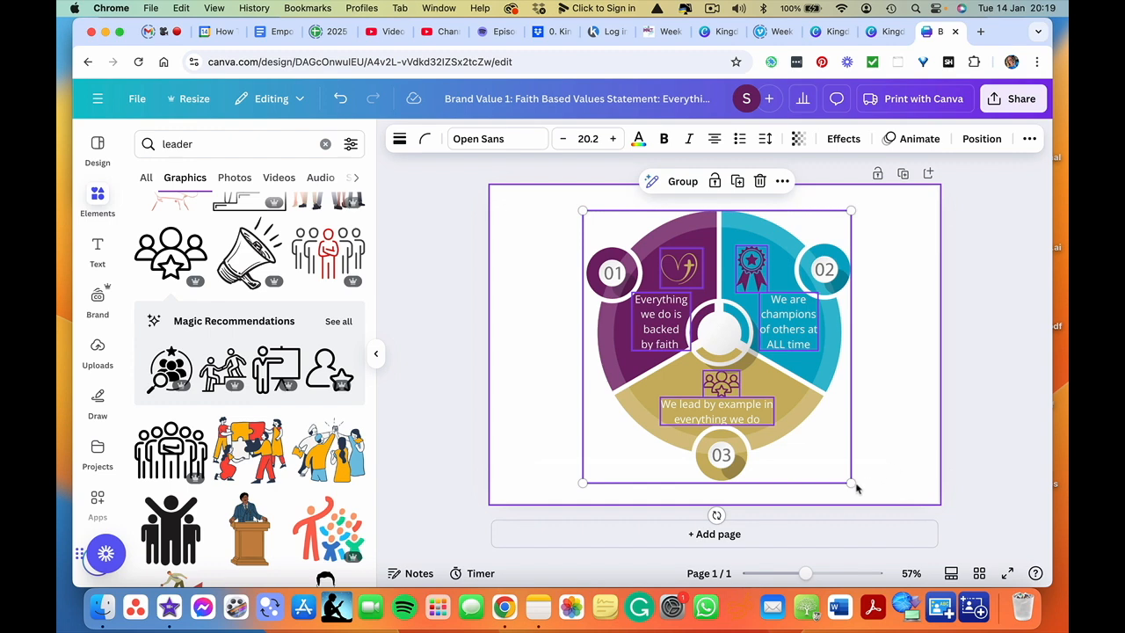
{"action": "left_click_drag", "start_coordinate": [850, 482], "coordinate": [840, 472]}
{"action": "left_click", "coordinate": [543, 212]}
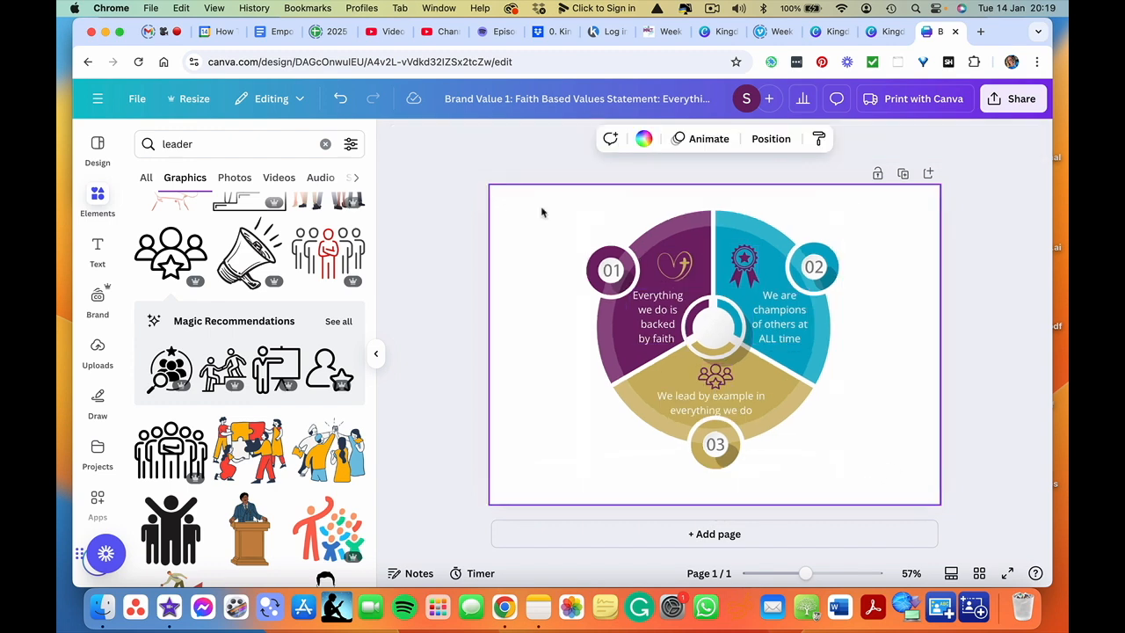
{"action": "left_click_drag", "start_coordinate": [542, 210], "coordinate": [885, 467]}
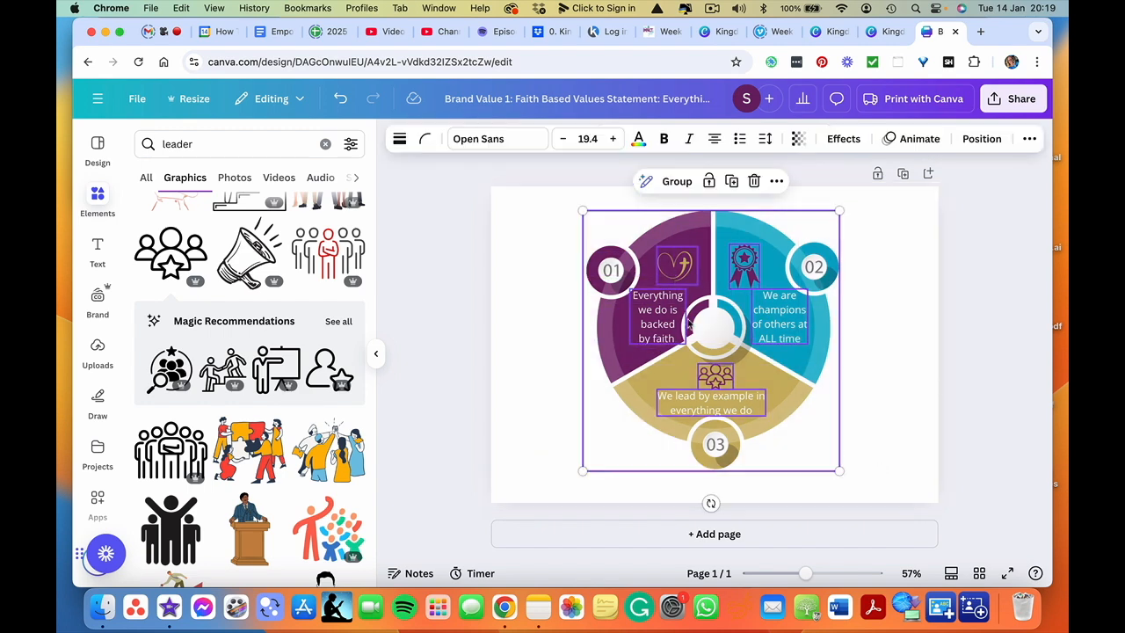
{"action": "left_click_drag", "start_coordinate": [839, 470], "coordinate": [765, 397]}
{"action": "left_click_drag", "start_coordinate": [684, 341], "coordinate": [602, 332]}
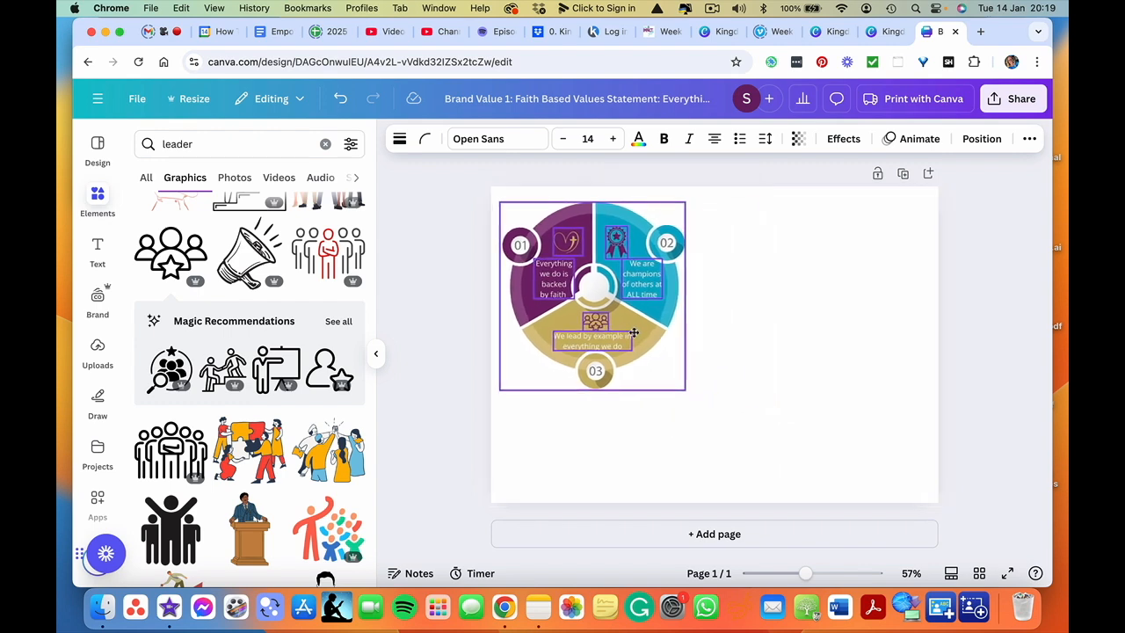
{"action": "left_click", "coordinate": [751, 319]}
- Search the graphics for "3 step infographics circle" and browse the results for another three-part layout
{"action": "left_click", "coordinate": [209, 149]}
{"action": "double_click", "coordinate": [177, 146]}
{"action": "type", "text": "3"}
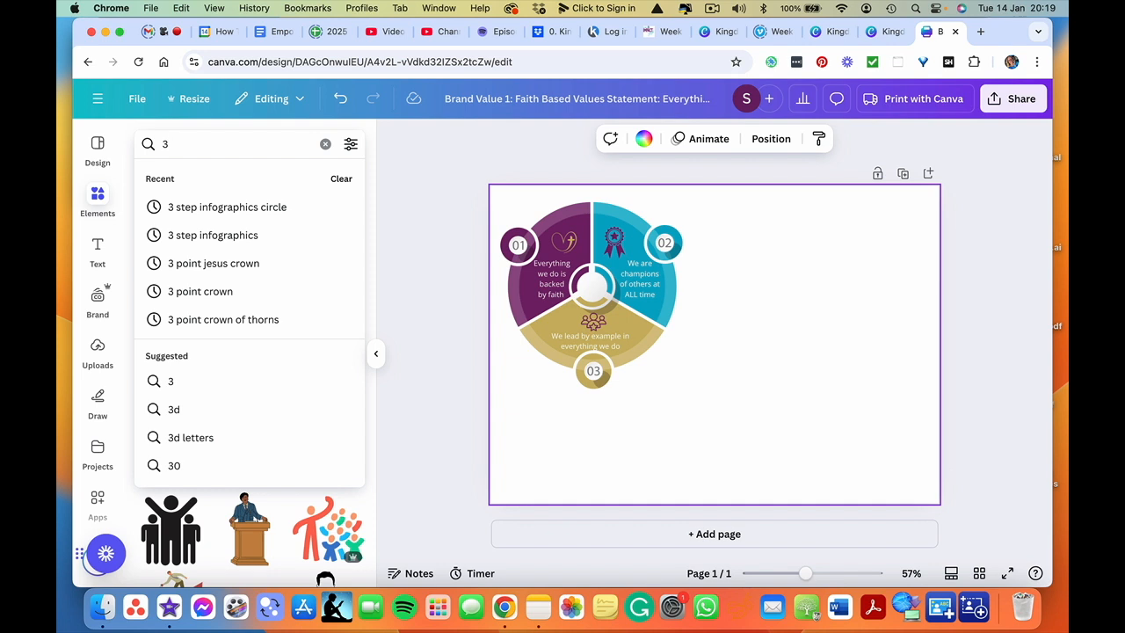
{"action": "left_click", "coordinate": [213, 211]}
{"action": "scroll", "coordinate": [288, 449], "scroll_direction": "down", "scroll_amount": 5}
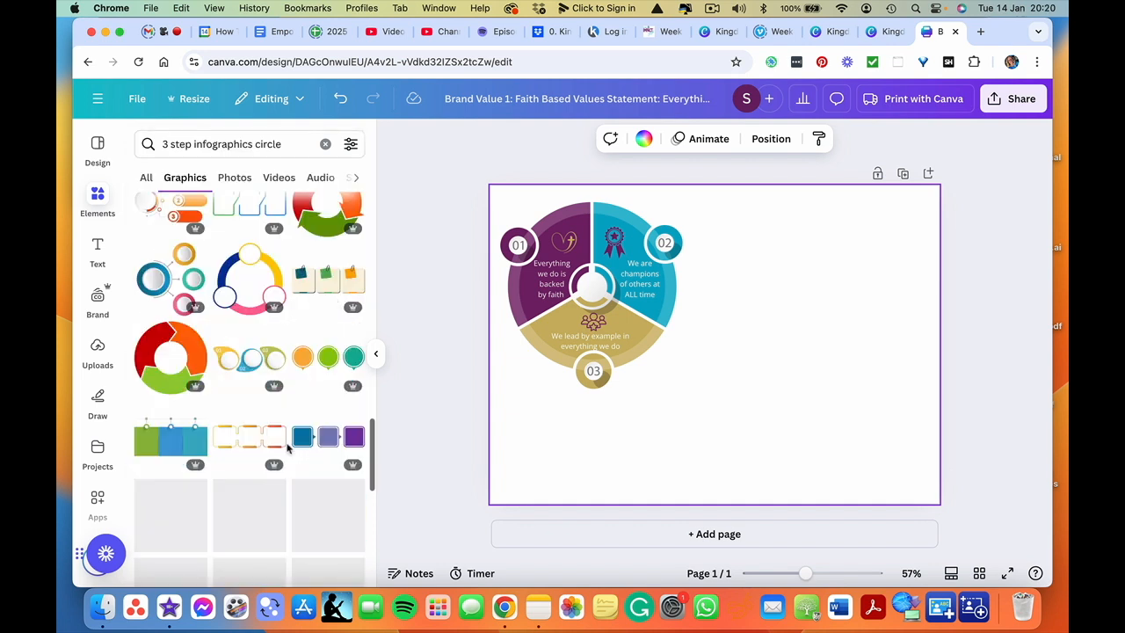
{"action": "scroll", "coordinate": [287, 448], "scroll_direction": "down", "scroll_amount": 3}
{"action": "scroll", "coordinate": [289, 449], "scroll_direction": "up", "scroll_amount": 2}
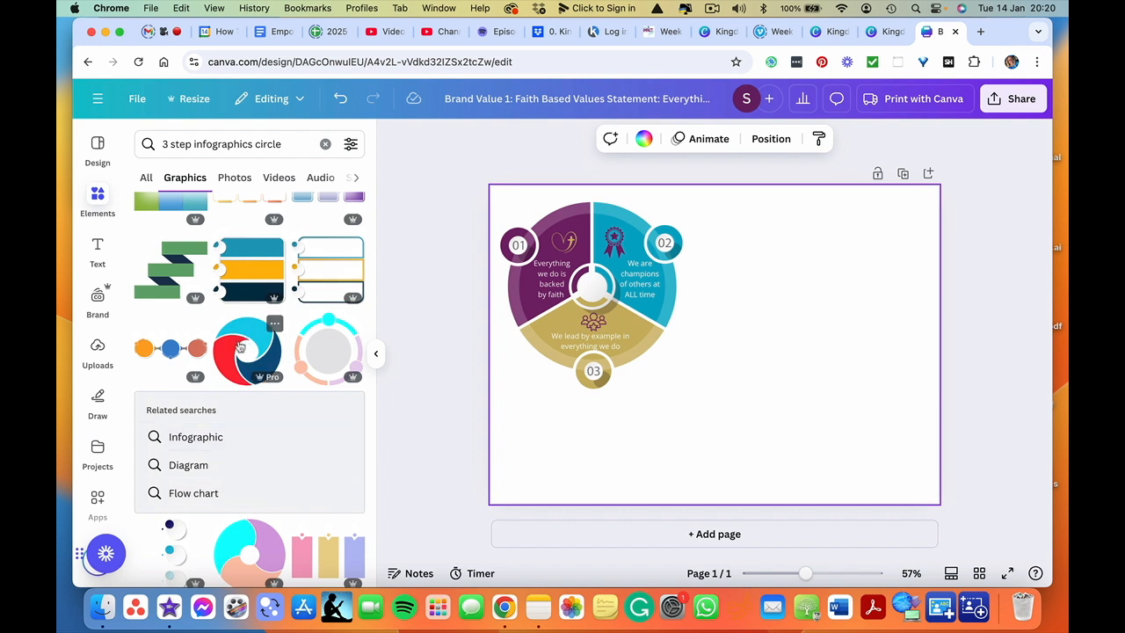
{"action": "scroll", "coordinate": [259, 483], "scroll_direction": "down", "scroll_amount": 10}
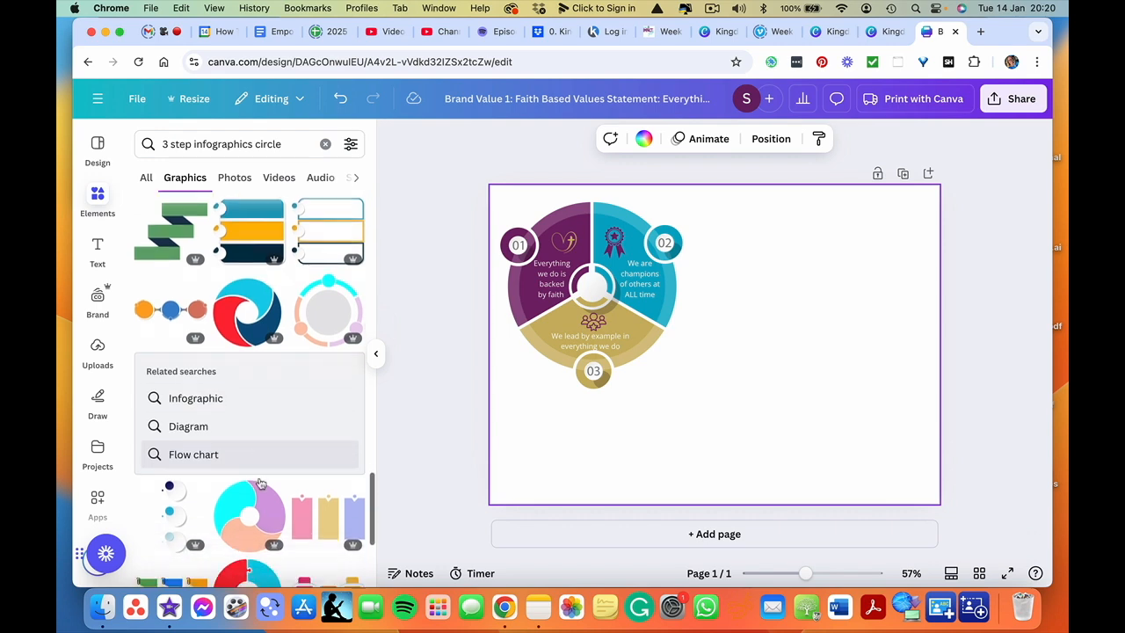
{"action": "scroll", "coordinate": [259, 482], "scroll_direction": "down", "scroll_amount": 5}
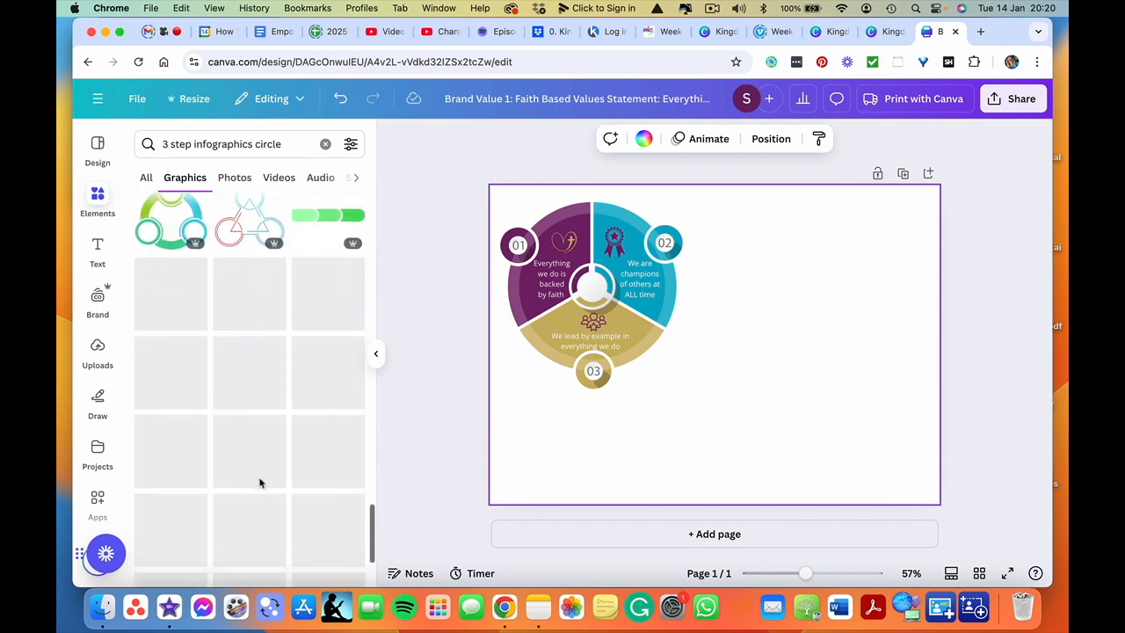
- Search the graphics for "3 step infographics triangle" and add the three-tier red, yellow and blue pyramid to the page
{"action": "double_click", "coordinate": [268, 144]}
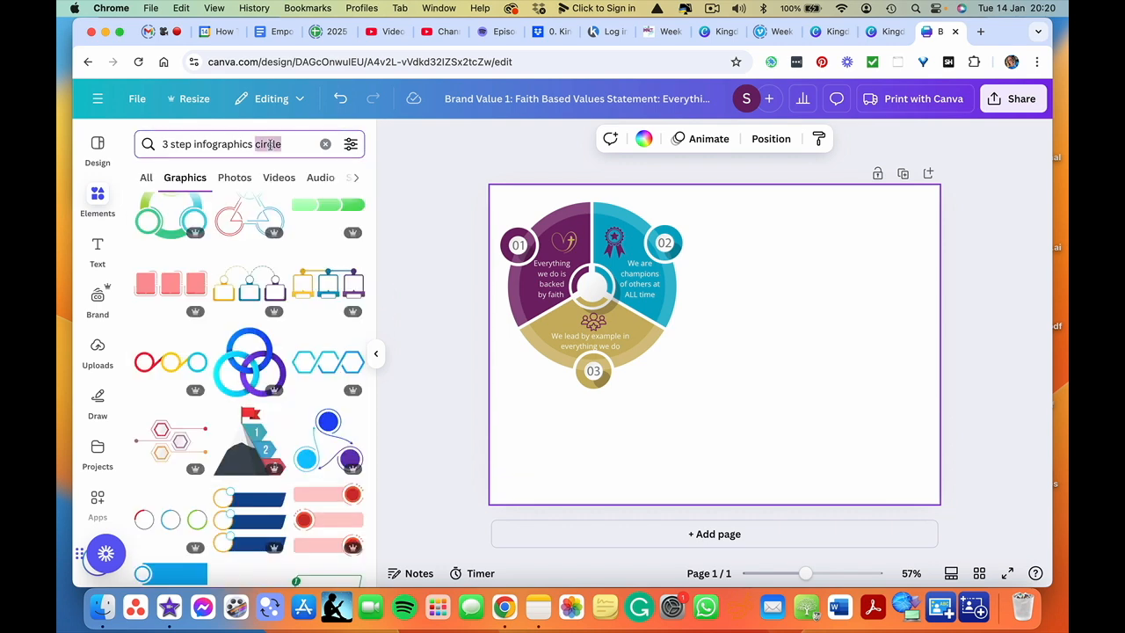
{"action": "key", "text": "BackSpace"}
{"action": "type", "text": "triang"}
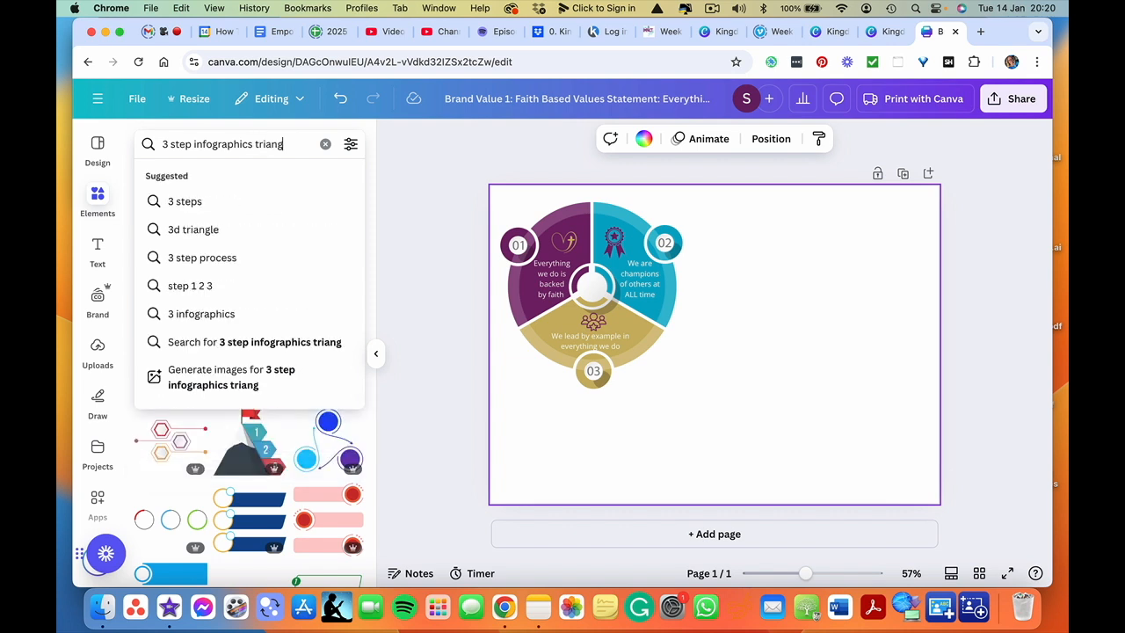
{"action": "type", "text": "ele"}
{"action": "key", "text": "Return"}
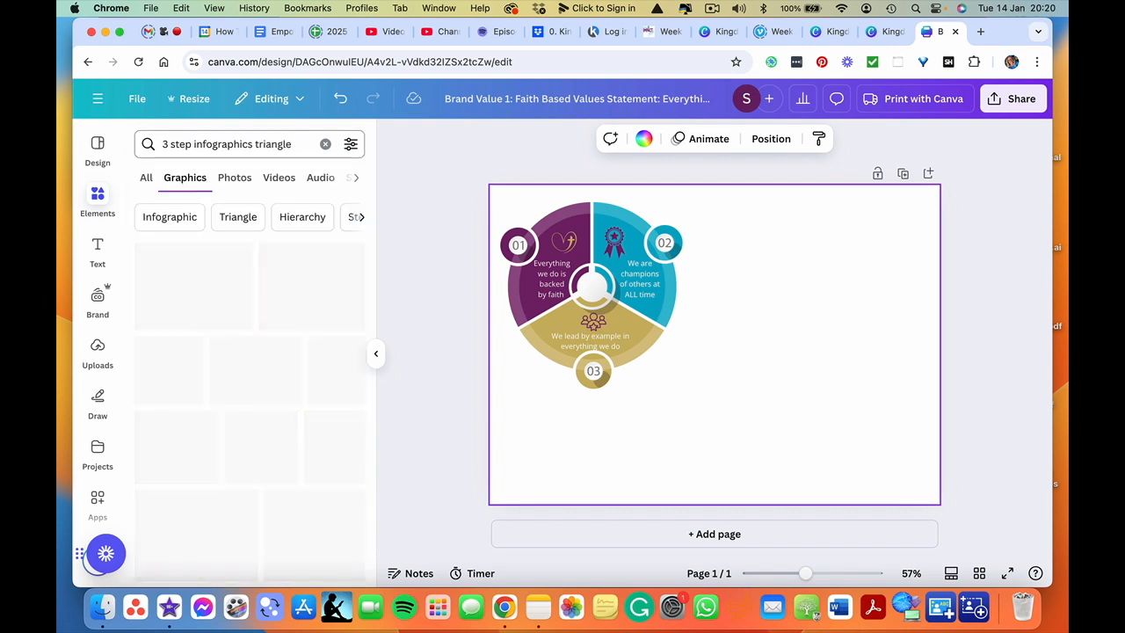
{"action": "scroll", "coordinate": [244, 264], "scroll_direction": "down", "scroll_amount": 5}
{"action": "left_click", "coordinate": [249, 299]}
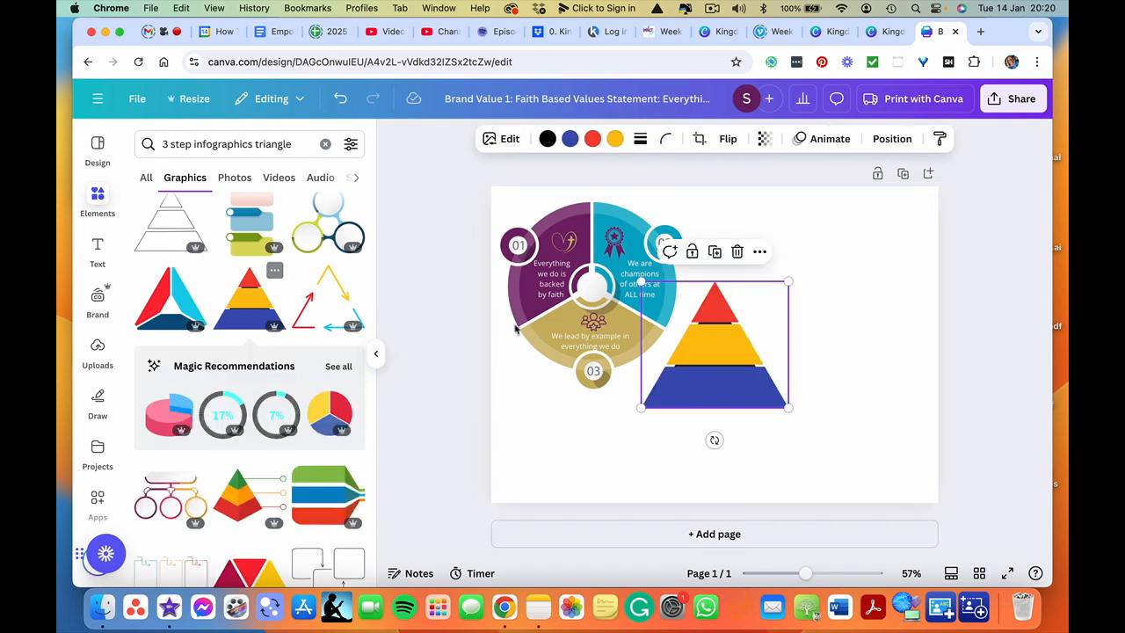